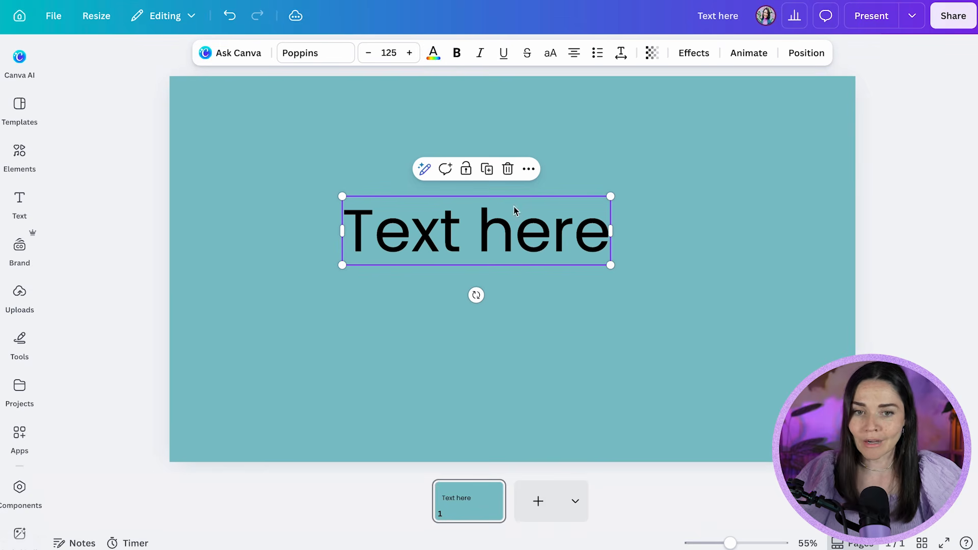
Recolor the "Text here" heading with the dark navy colour from the Beautiful Beginnings brand colours
left_click(433, 53)
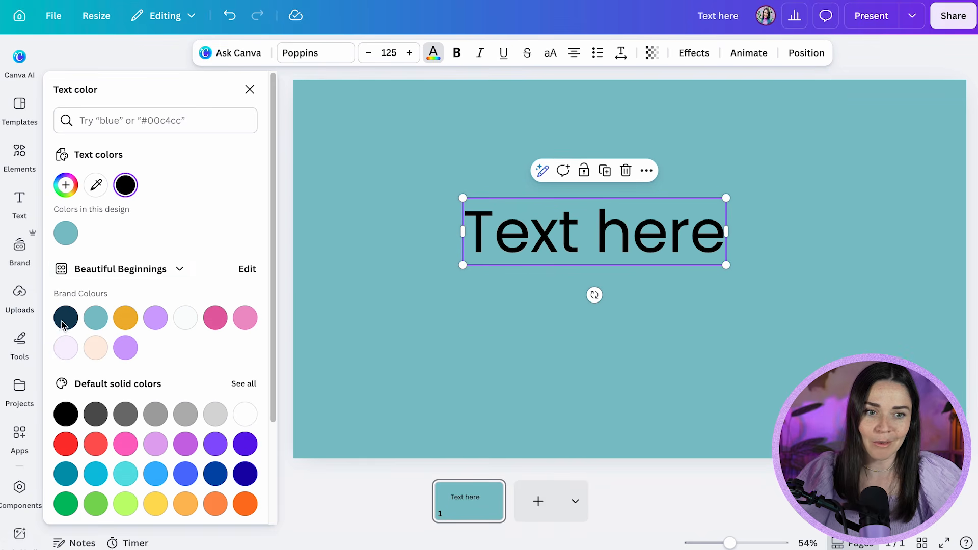
left_click(65, 318)
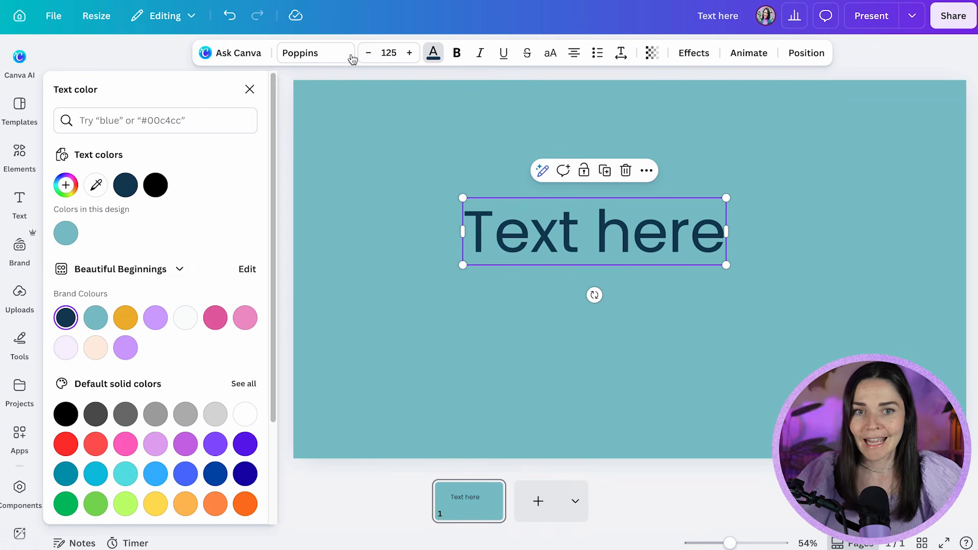
Change the heading's font to Calistoga and enlarge the text to size 205, centred horizontally on the page
left_click(316, 60)
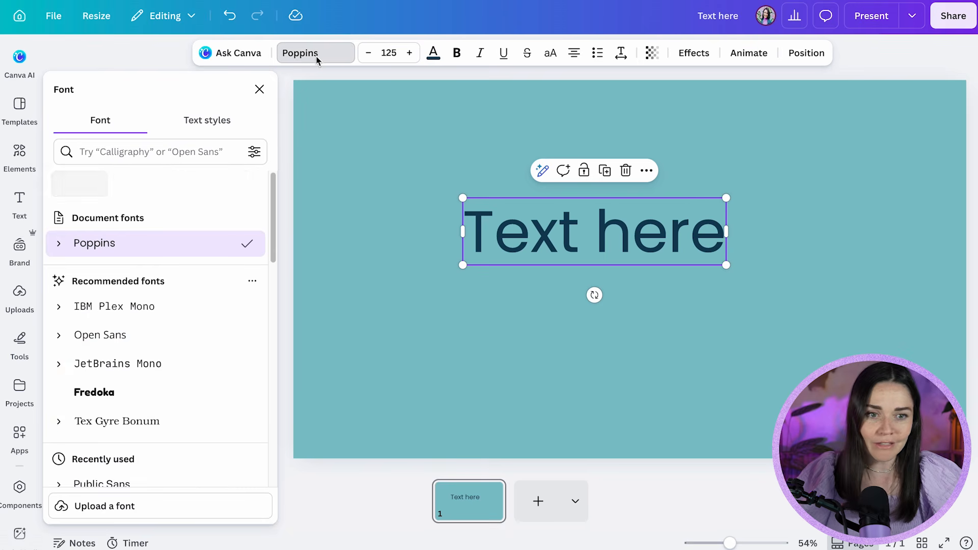
scroll(94, 356, "down", 3)
left_click(96, 359)
left_click_drag(720, 268, 675, 280)
left_click(753, 373)
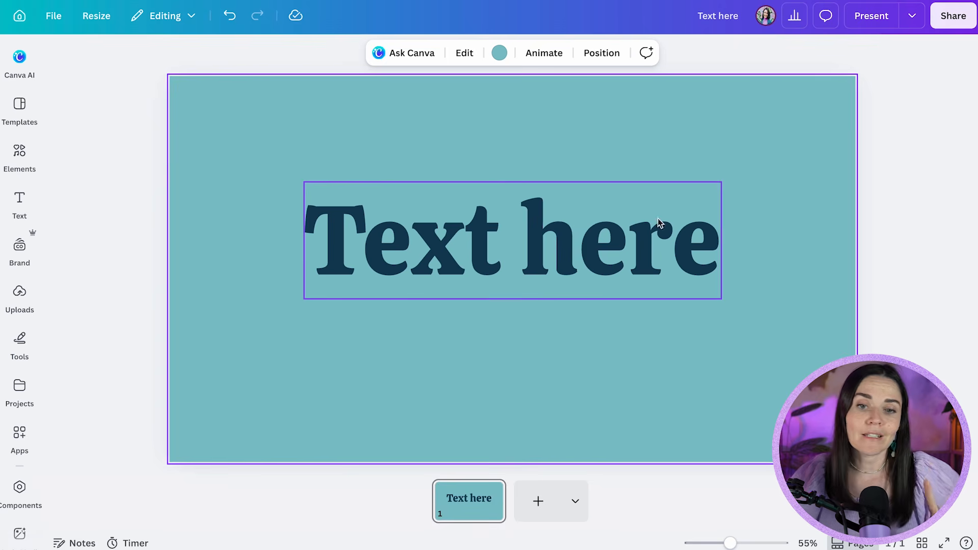
Try the Drop and Echo effects on the heading, and apply the Glow effect with an intensity of 67
left_click(650, 244)
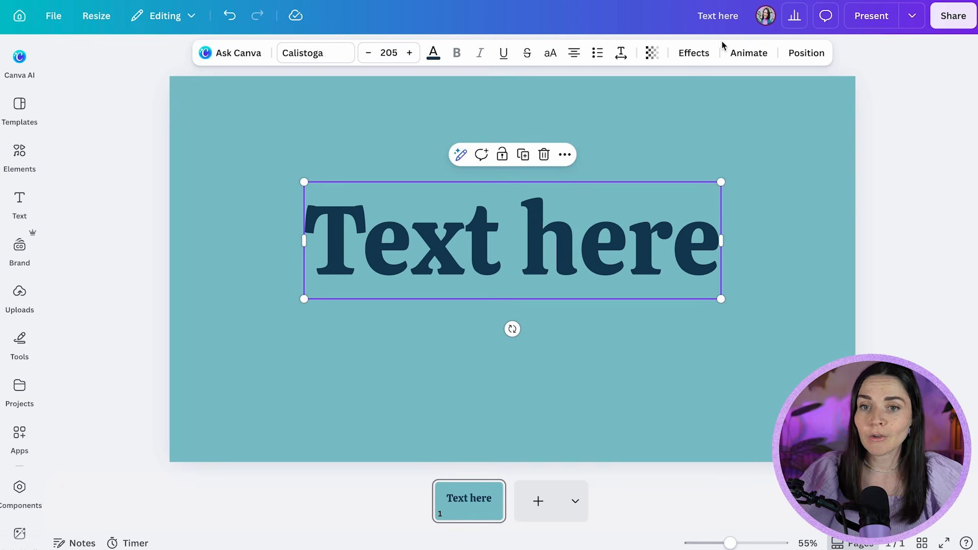
left_click(696, 54)
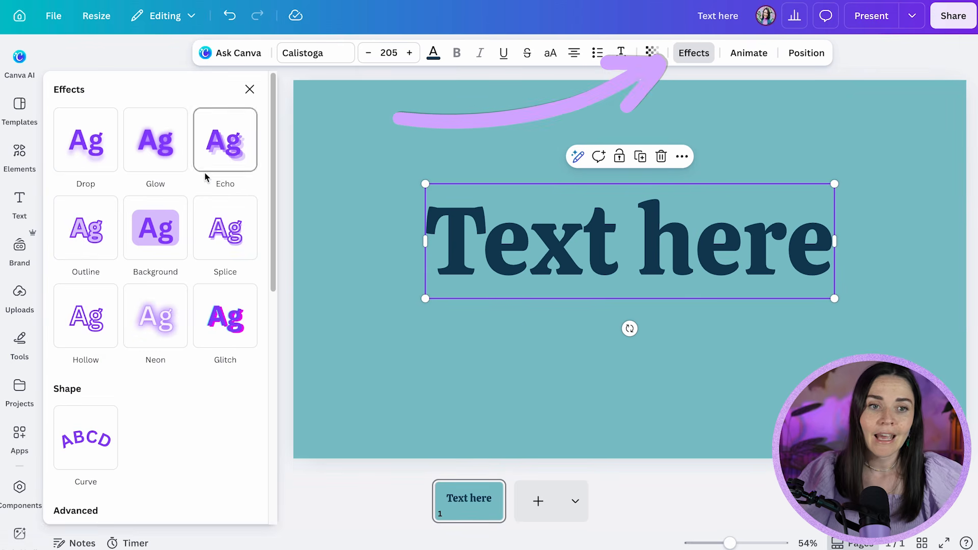
left_click(105, 156)
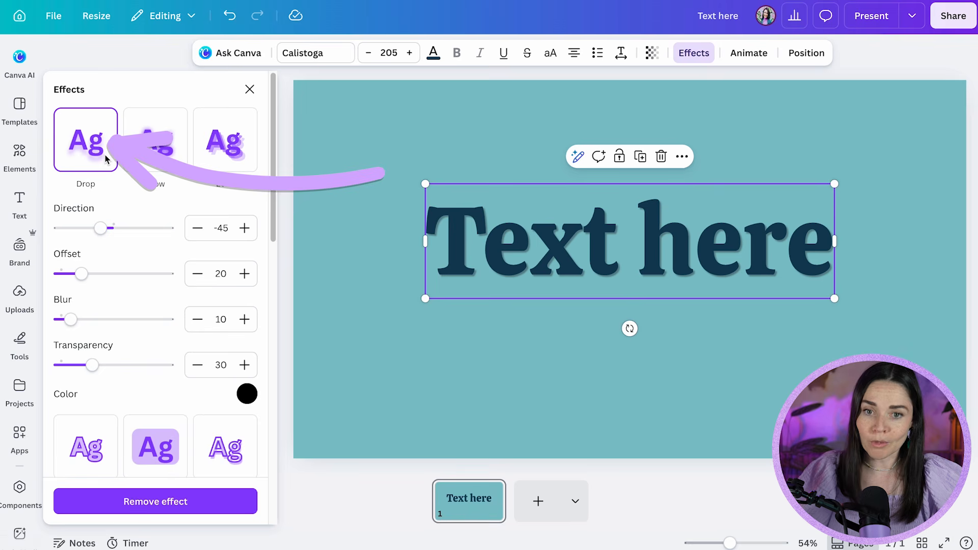
left_click(172, 158)
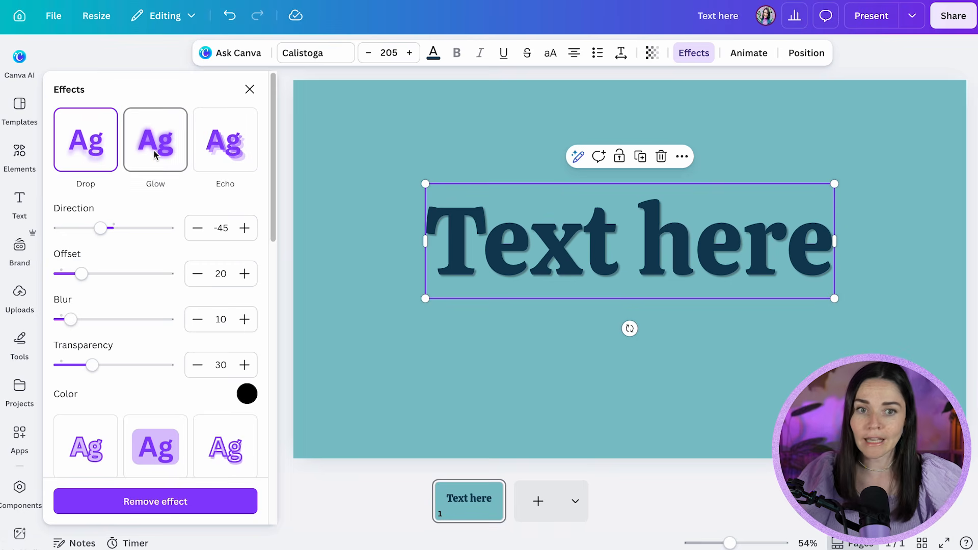
left_click(155, 155)
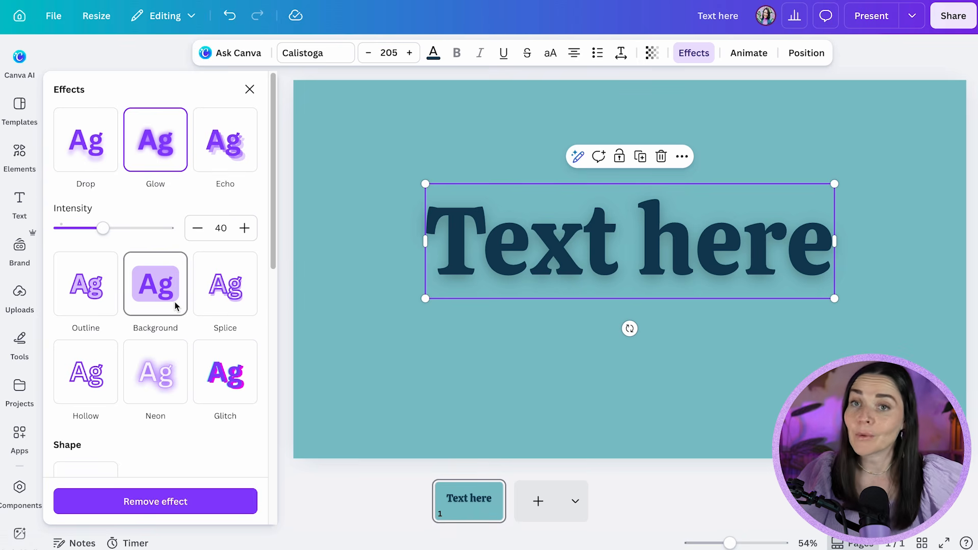
left_click(224, 152)
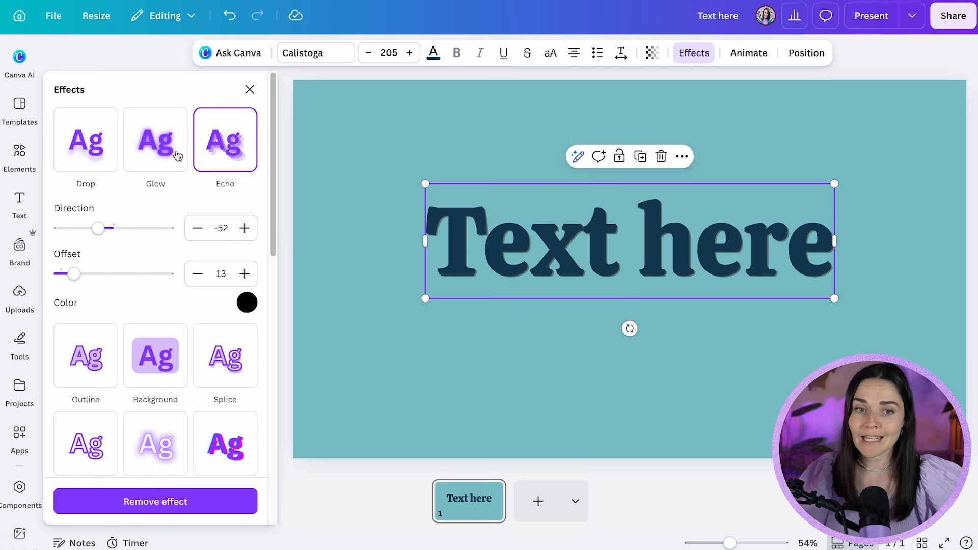
left_click(154, 156)
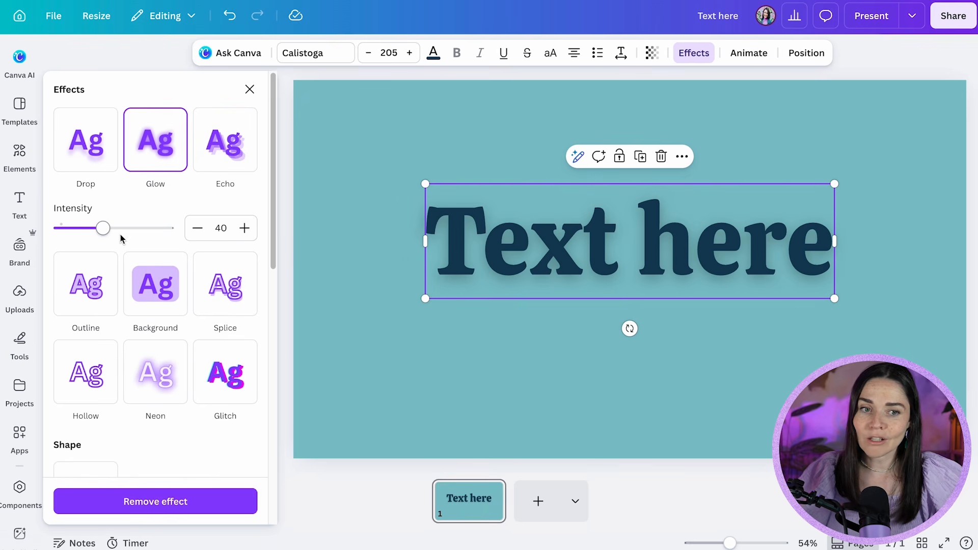
mouse_move(119, 234)
left_mouse_down()
mouse_move(148, 232)
mouse_move(39, 232)
mouse_move(125, 232)
left_mouse_up()
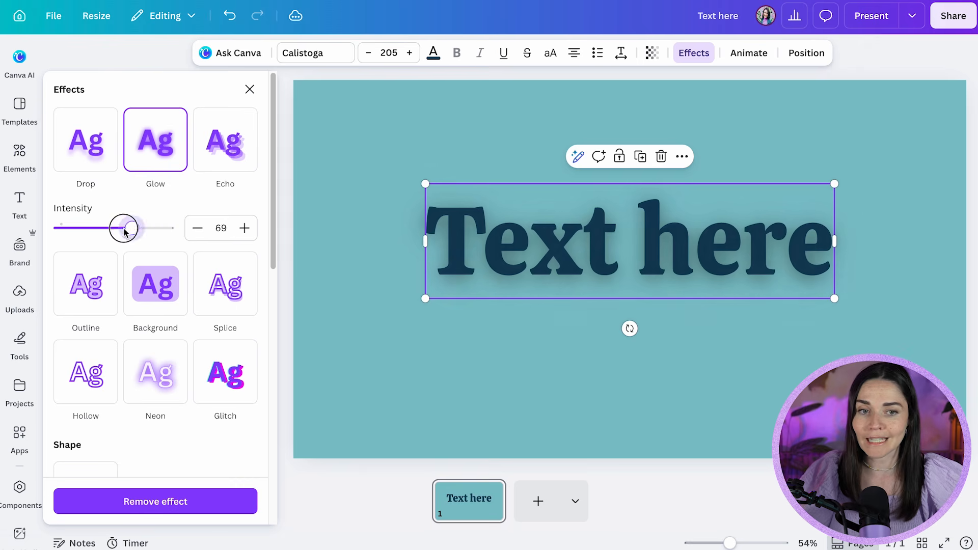
left_click(775, 331)
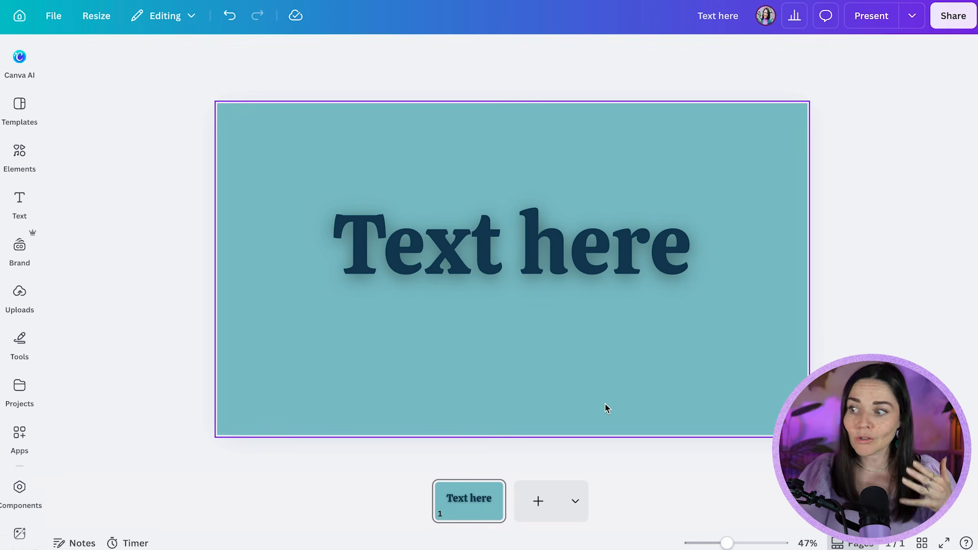
Move the heading slightly downward on the page and duplicate the page
left_click_drag(644, 258, 636, 267)
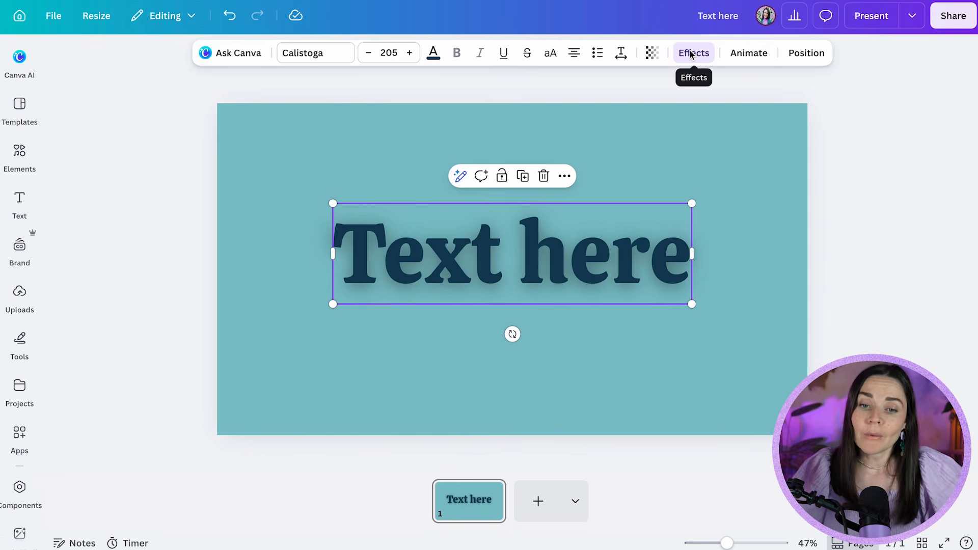
left_click(656, 339)
left_click(447, 509)
key("super+d")
Recolor the heading on page 2 with the white brand colour
left_click(576, 265)
left_click(676, 55)
left_click(614, 132)
left_click(435, 256)
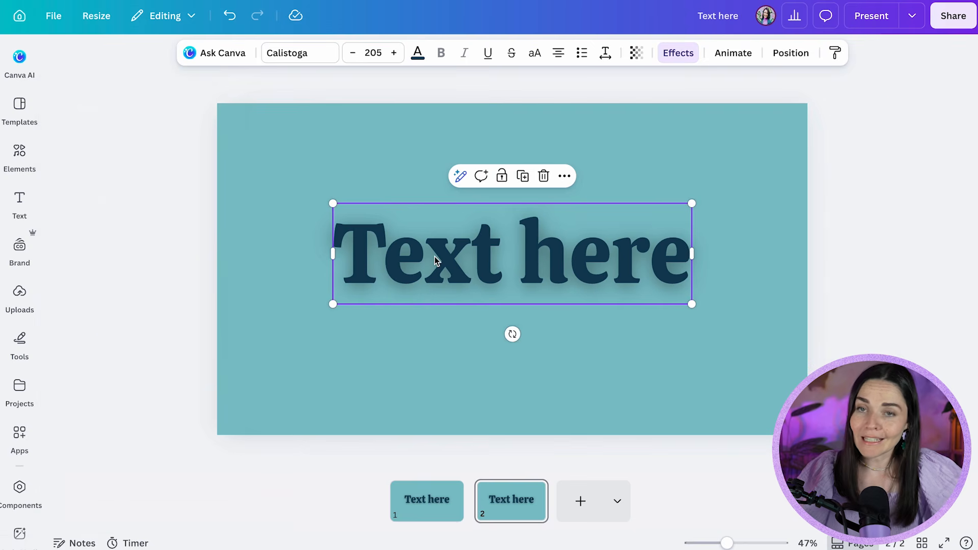
left_click(418, 52)
left_click(185, 318)
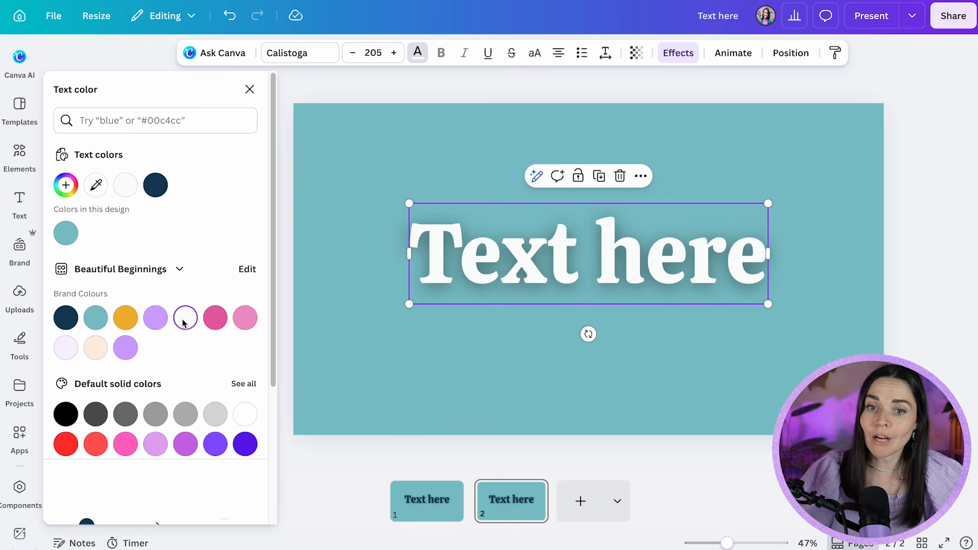
left_click(708, 340)
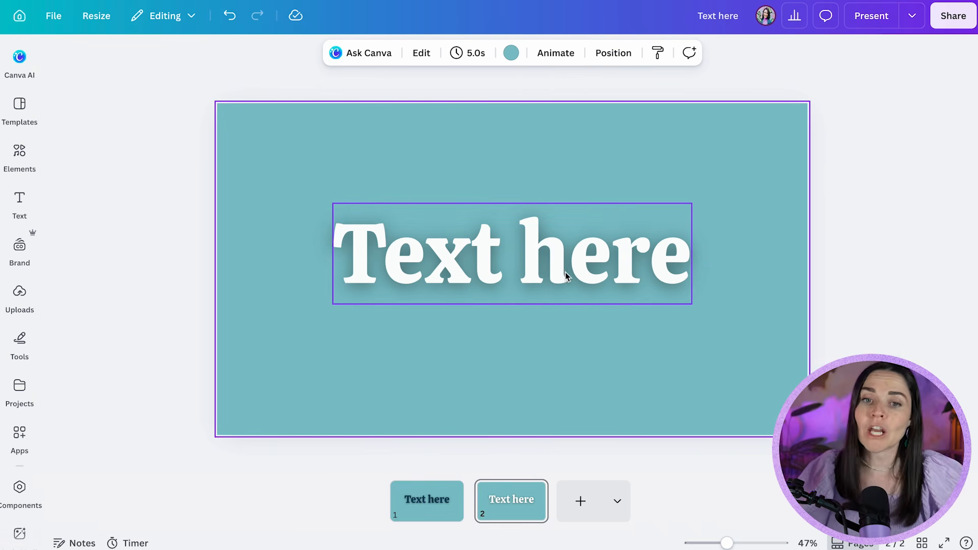
Replace the Glow on the page 2 heading with the Drop effect, comparing both shadow styles up close
scroll(540, 265, "up", 10)
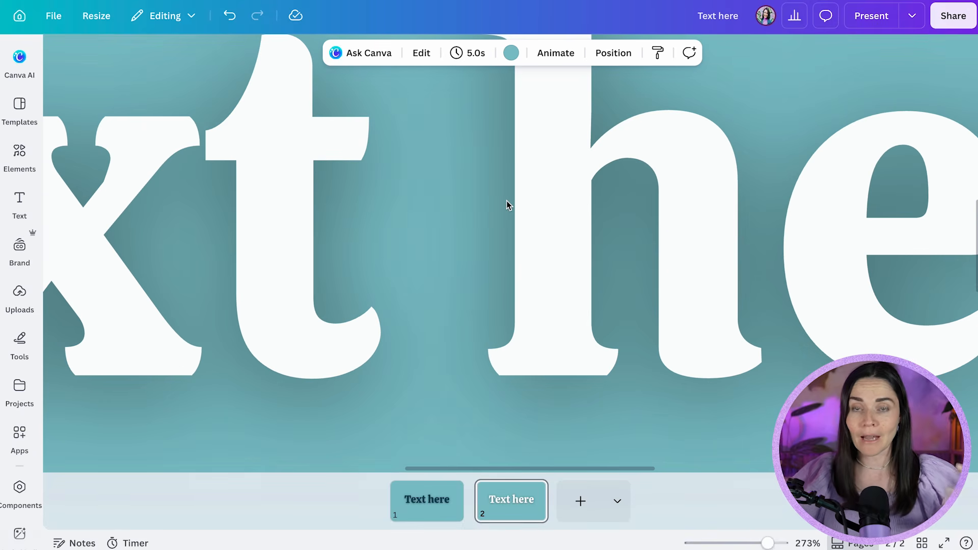
scroll(506, 201, "down", 10)
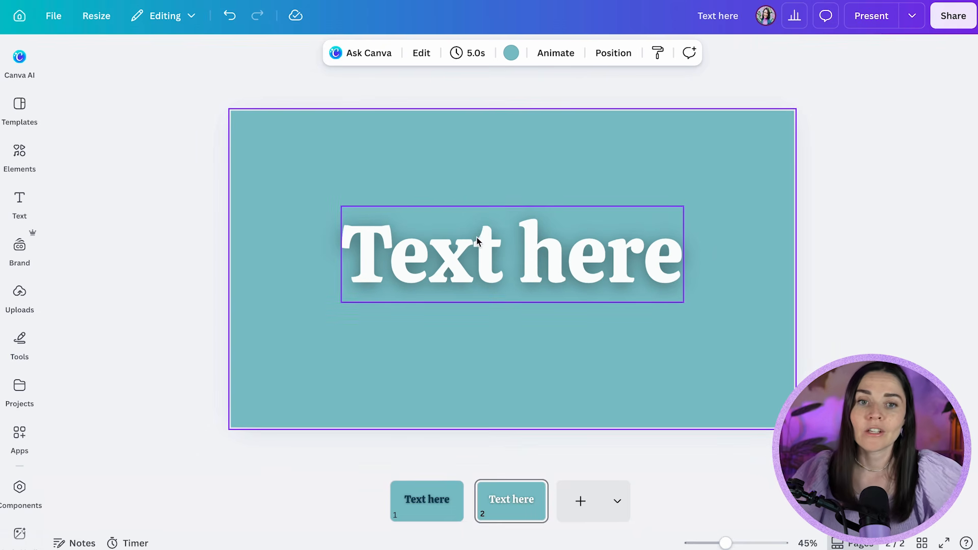
left_click(507, 204)
left_click(678, 57)
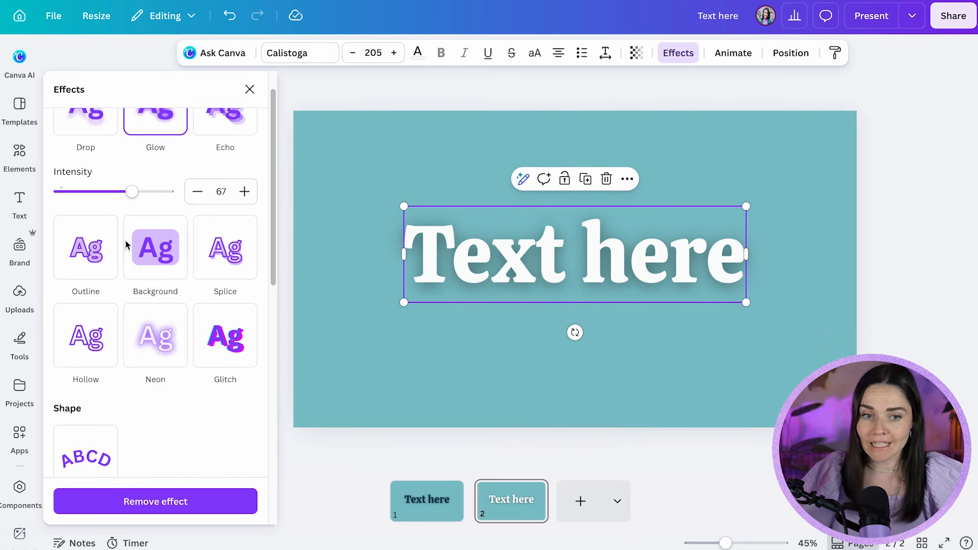
scroll(127, 245, "up", 1)
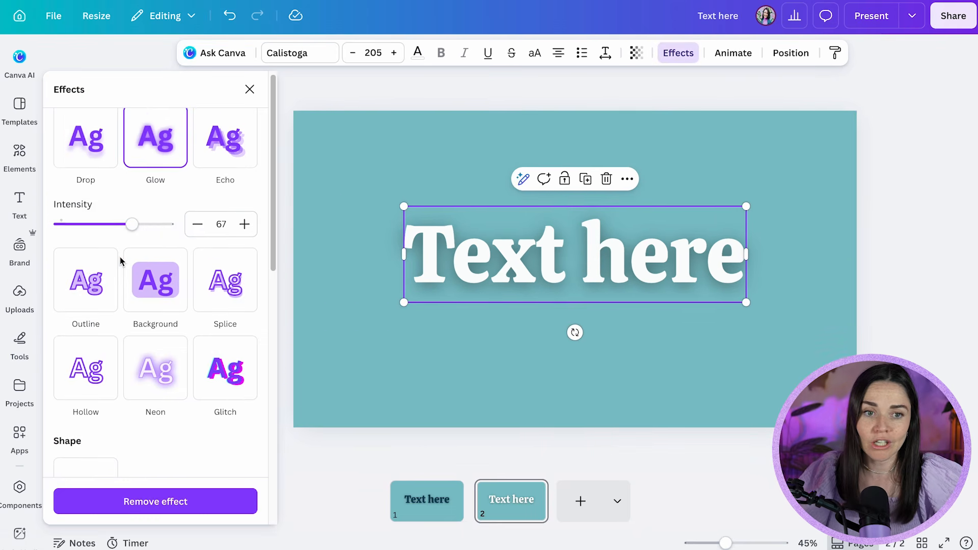
left_click(99, 161)
scroll(472, 305, "up", 10)
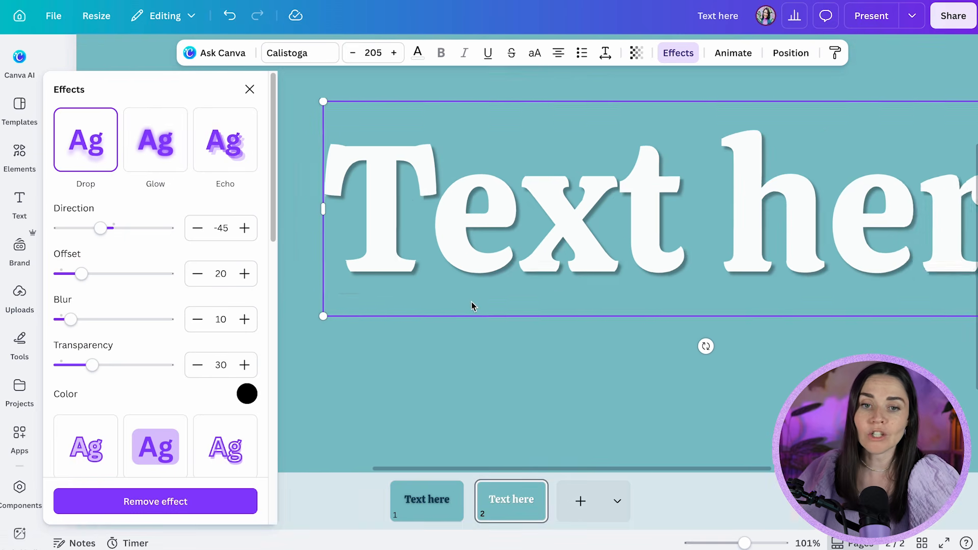
scroll(486, 271, "up", 4)
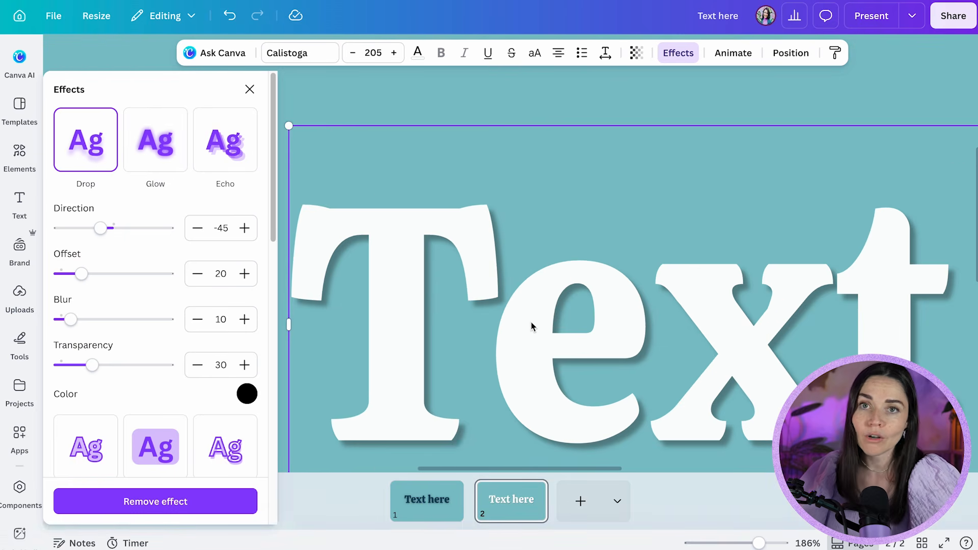
scroll(539, 296, "down", 5)
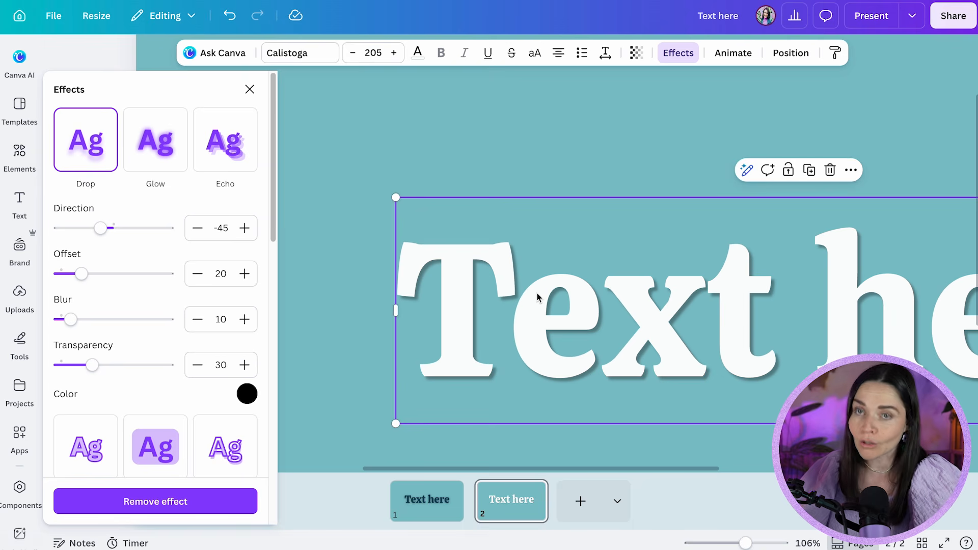
scroll(537, 297, "down", 4)
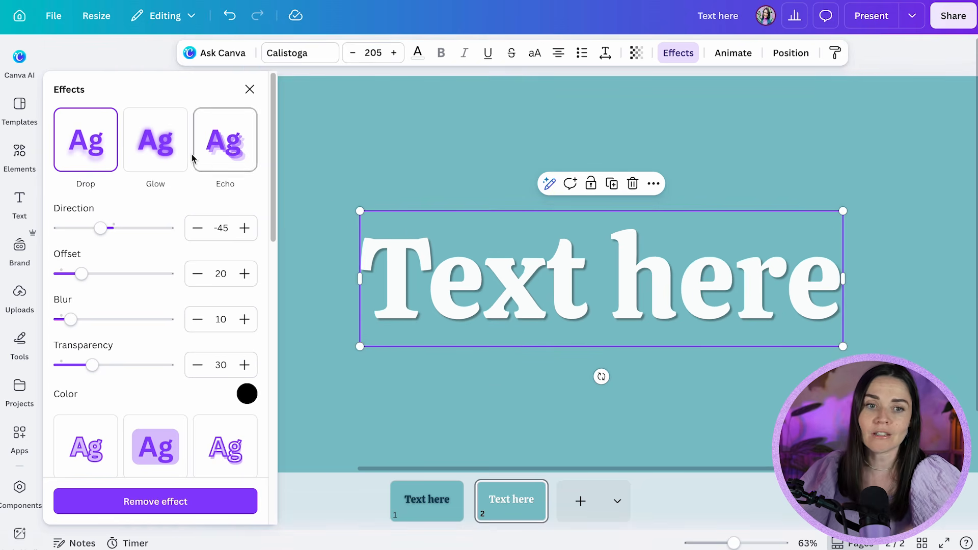
left_click(176, 151)
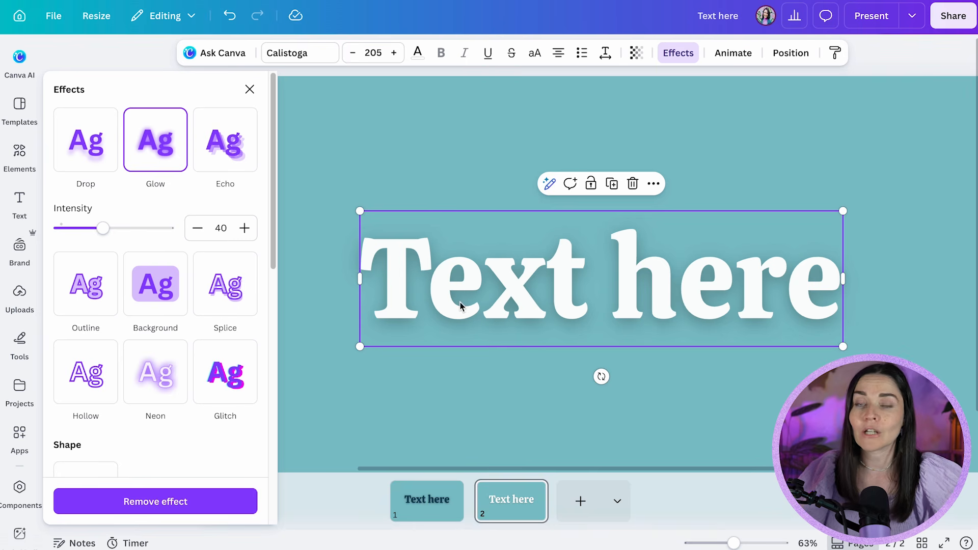
left_click(96, 155)
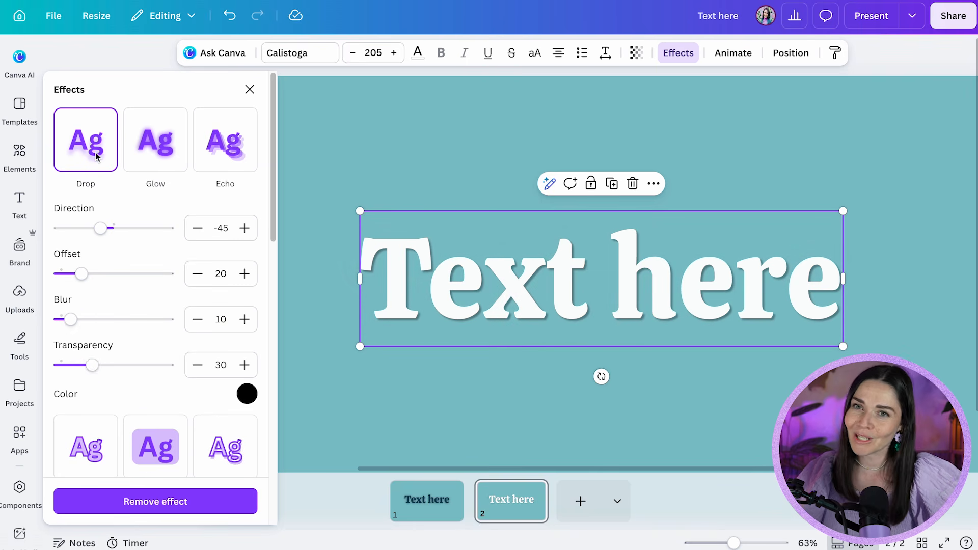
Set the Drop shadow's transparency to 100, offset to 63 and blur to 0
left_click(72, 320)
left_click_drag(94, 371, 173, 368)
left_click_drag(84, 273, 128, 277)
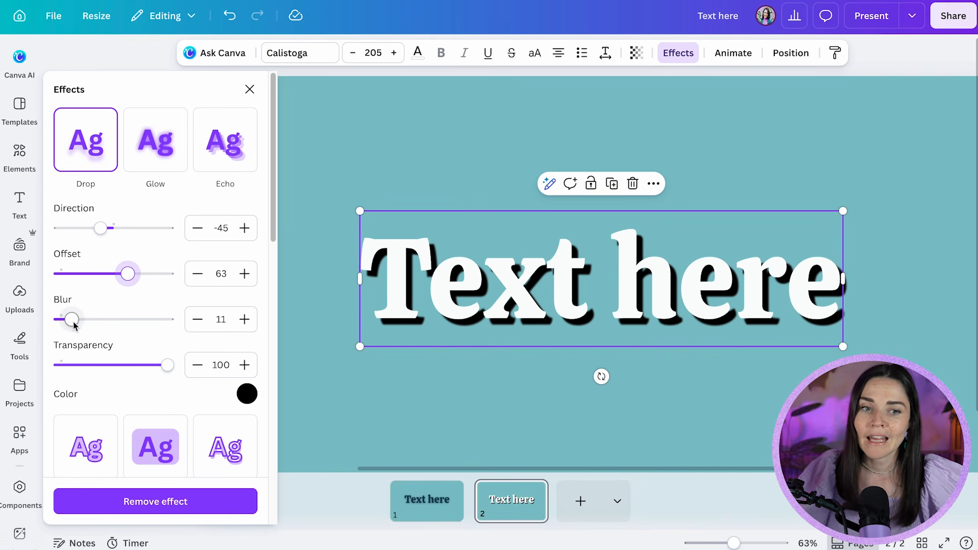
left_click_drag(72, 320, 54, 320)
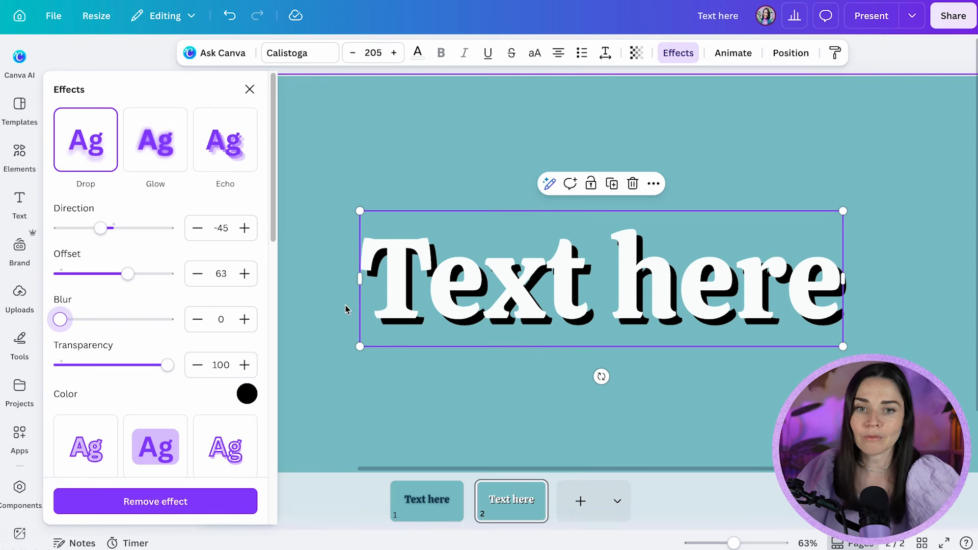
Raise the Drop shadow's blur to 100 and inspect the softened edges of the letters
scroll(484, 308, "up", 5, "ctrl")
scroll(479, 283, "up", 5, "ctrl")
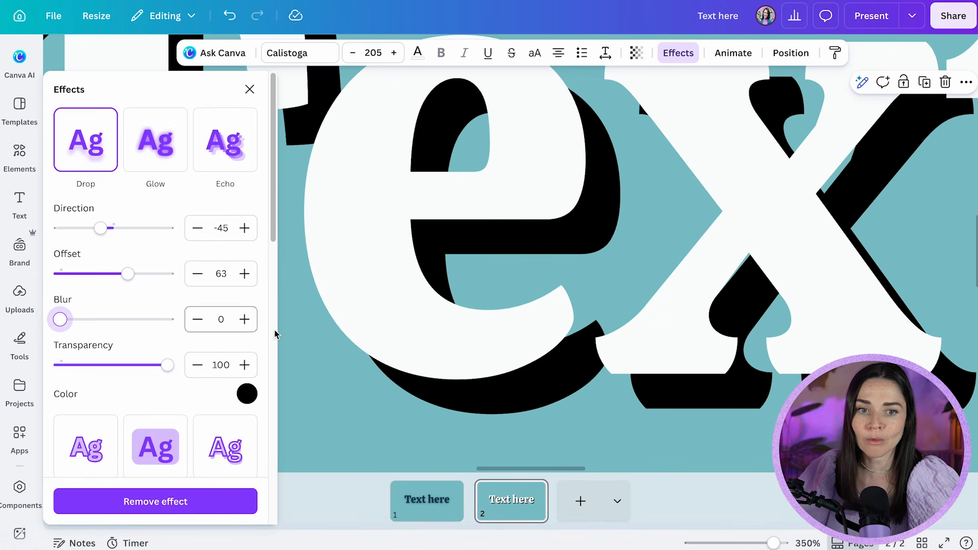
left_click_drag(59, 319, 194, 319)
scroll(411, 307, "down", 8, "ctrl")
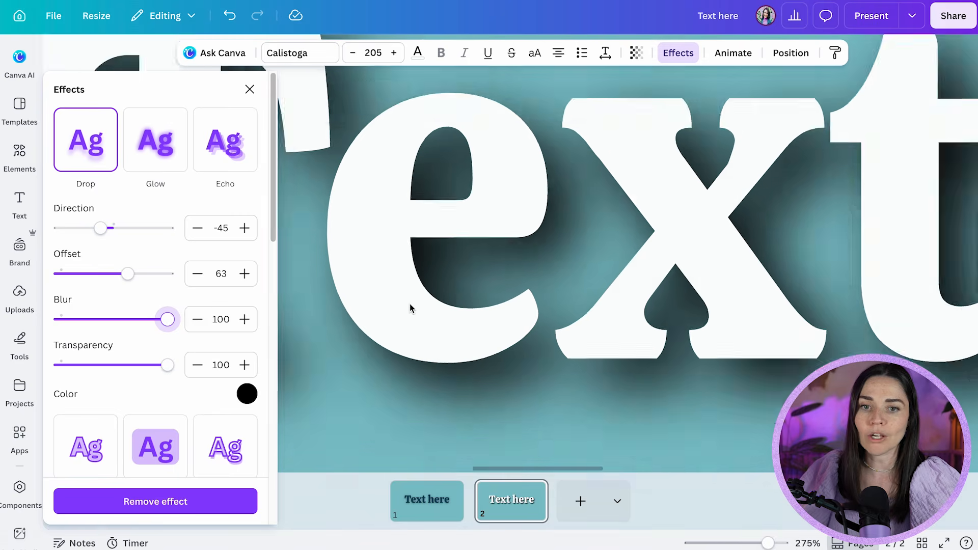
scroll(411, 306, "down", 2)
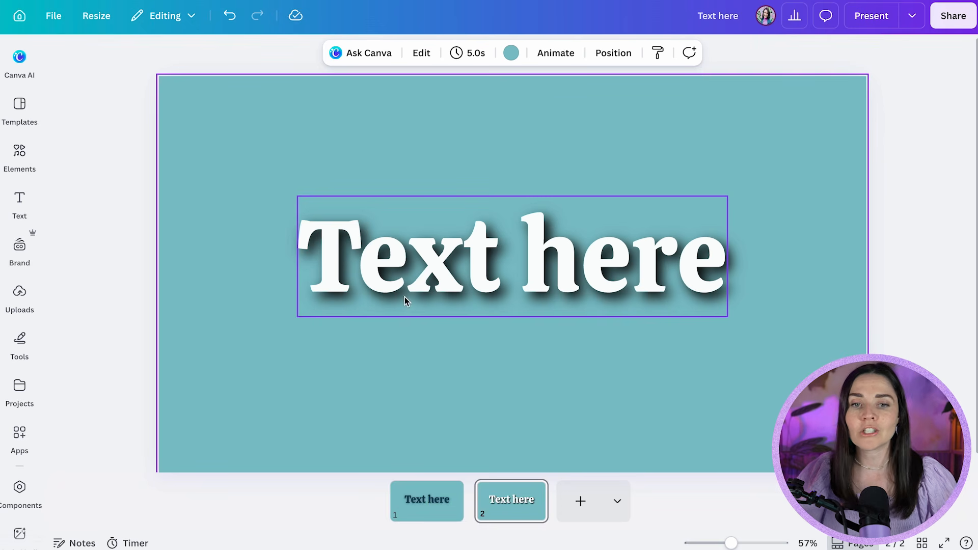
Set the blur of the page 2 heading's Drop shadow to 30
left_click(479, 288)
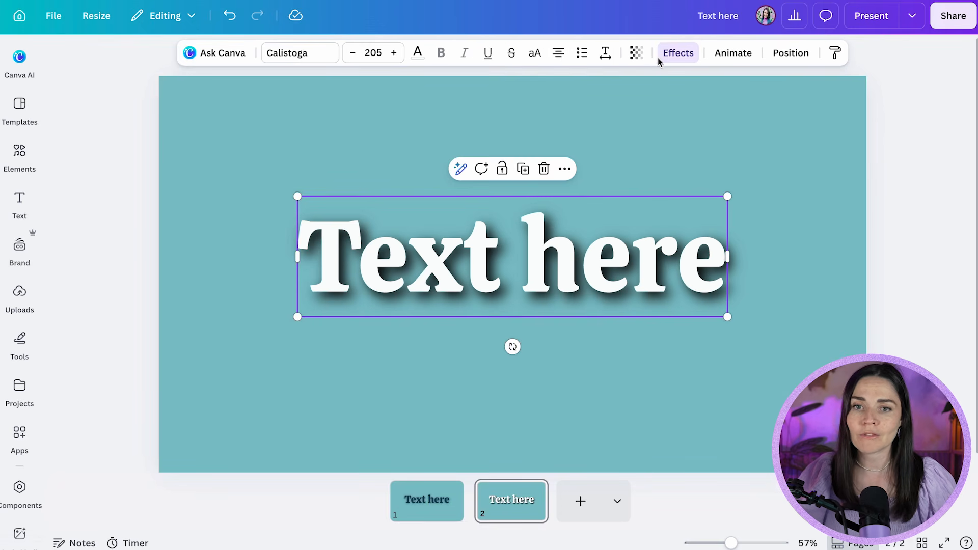
left_click(677, 52)
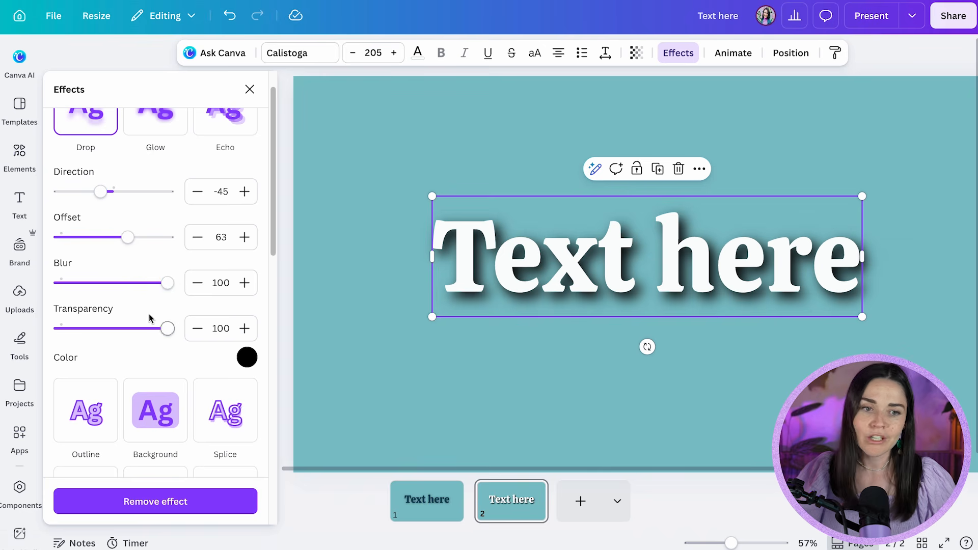
left_click_drag(168, 283, 92, 290)
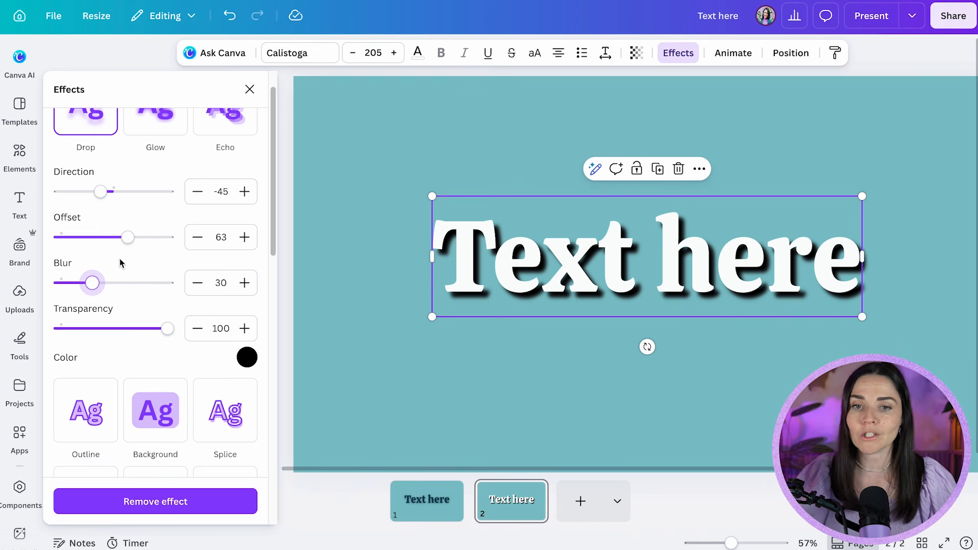
Set the heading's Drop shadow to an offset of 40, a blur of 71 and a transparency of 78
scroll(143, 178, "up", 1)
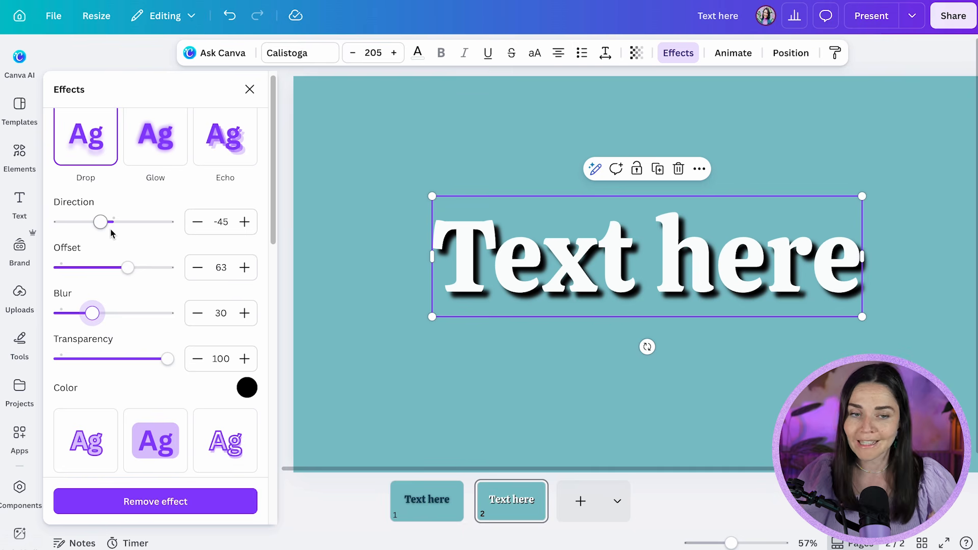
left_click_drag(127, 267, 104, 273)
left_click_drag(93, 315, 137, 320)
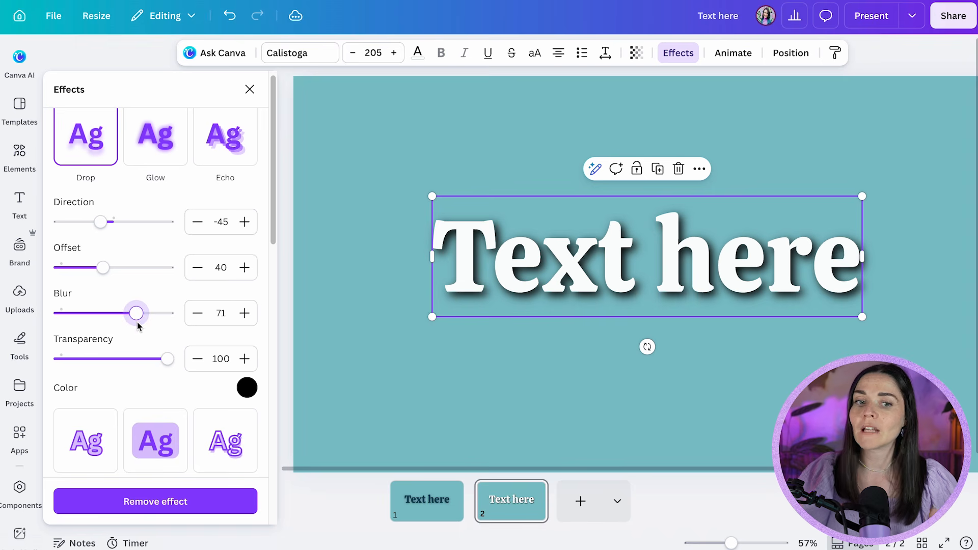
left_click_drag(167, 360, 126, 365)
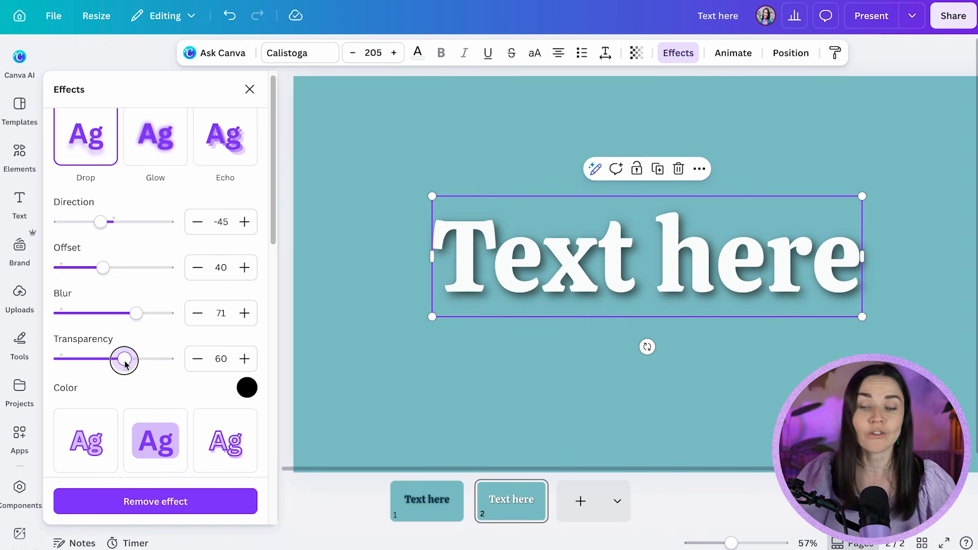
mouse_move(125, 365)
left_mouse_down()
mouse_move(78, 364)
mouse_move(159, 365)
mouse_move(144, 366)
left_mouse_up()
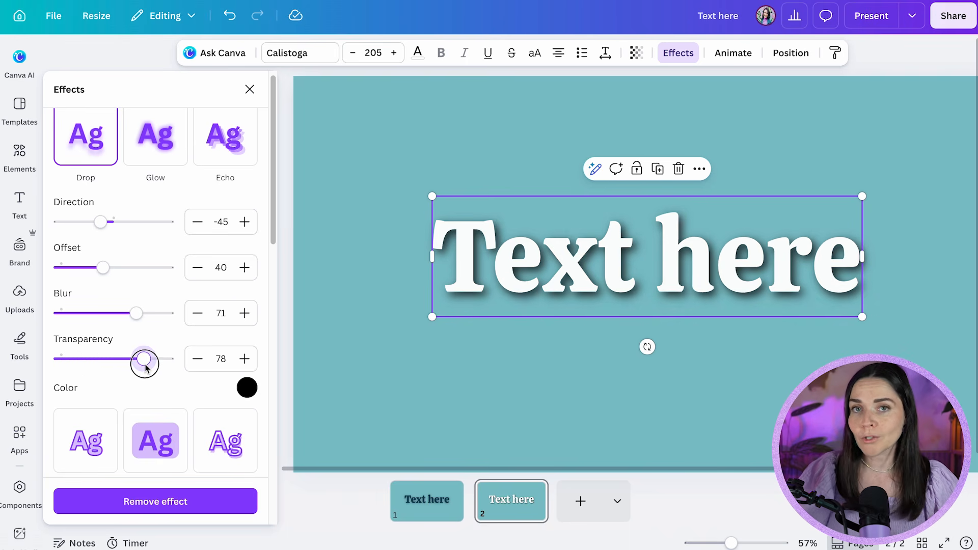
Review the shadow's colour choices while keeping black, and lower the Drop shadow's transparency to about 36
left_click(247, 387)
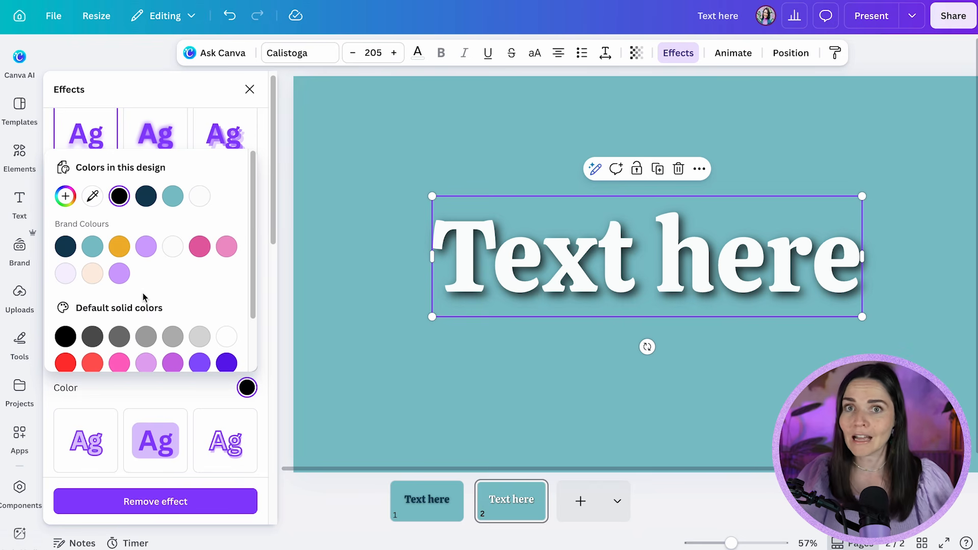
left_click(147, 92)
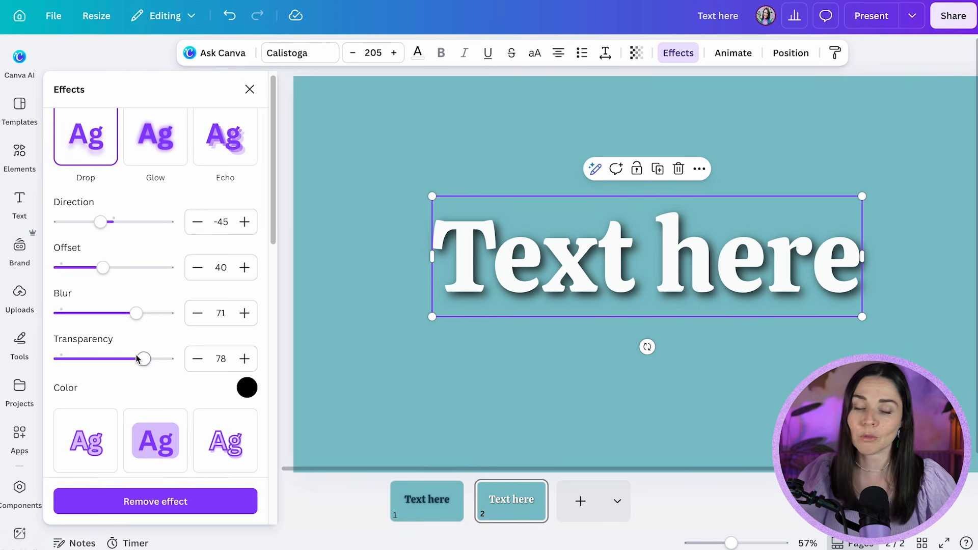
left_click_drag(137, 364, 101, 362)
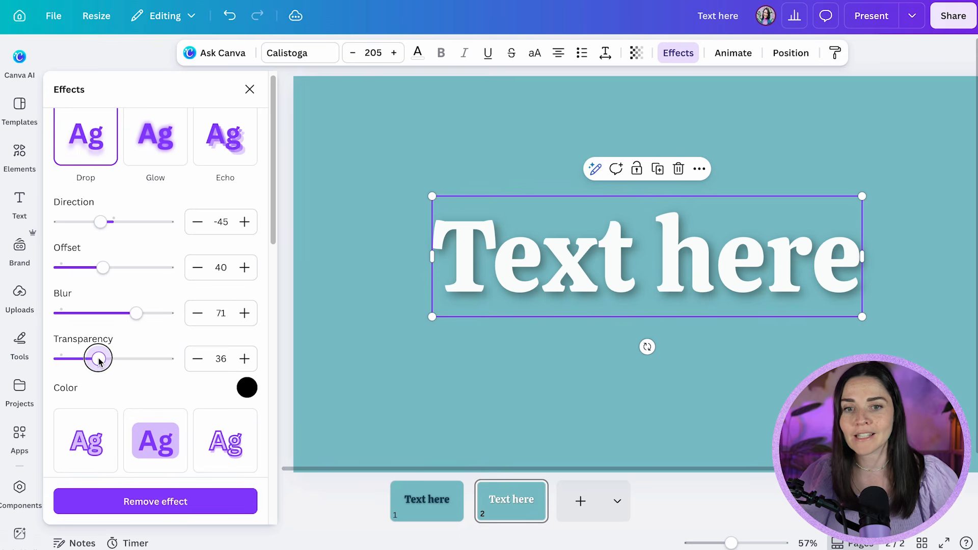
left_click(544, 381)
scroll(524, 377, "down", 3)
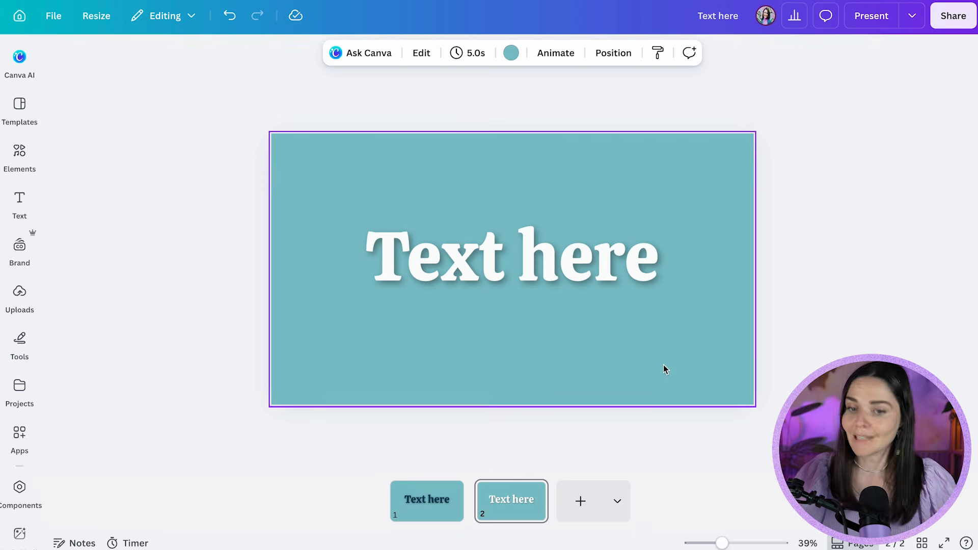
Add a third page and insert the recently used aerial photo of the coastal city
left_click(581, 501)
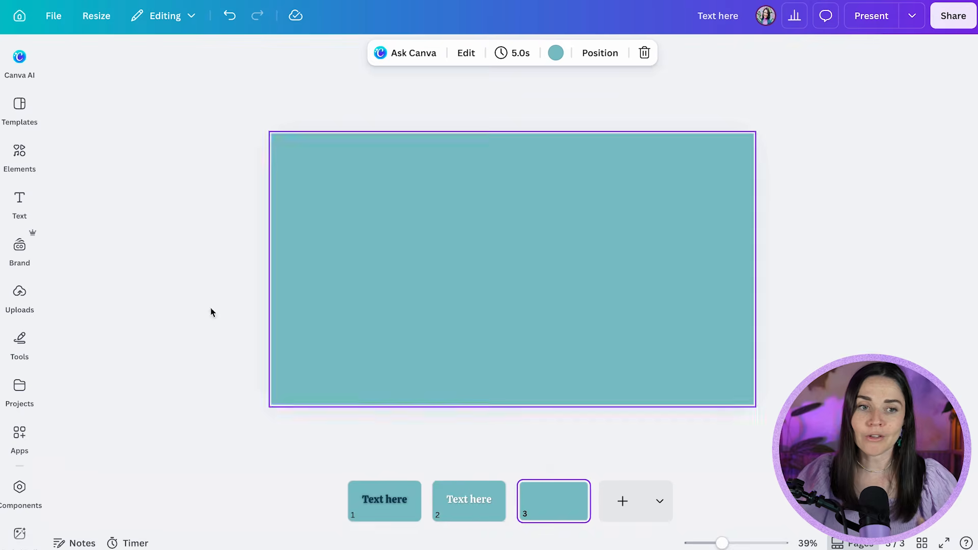
left_click(19, 204)
left_click(19, 156)
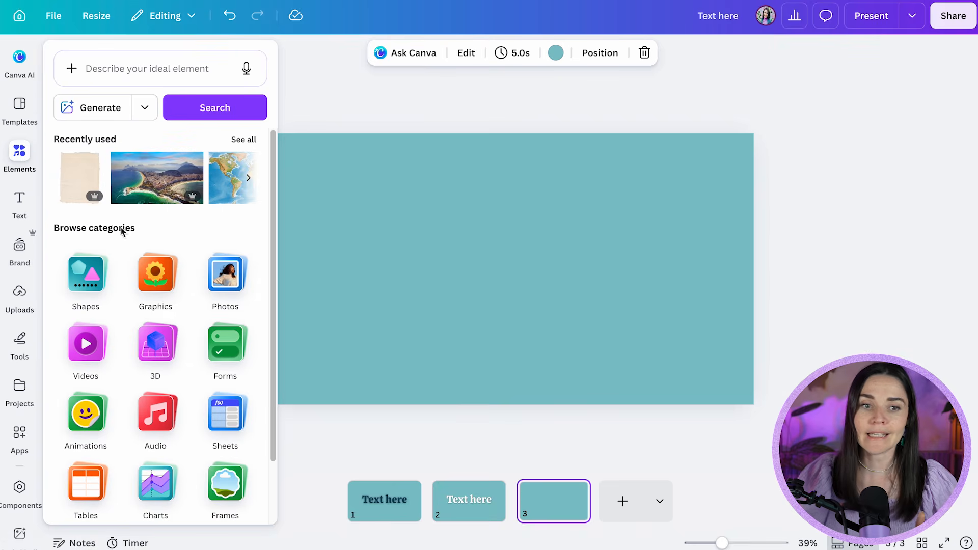
left_click(153, 188)
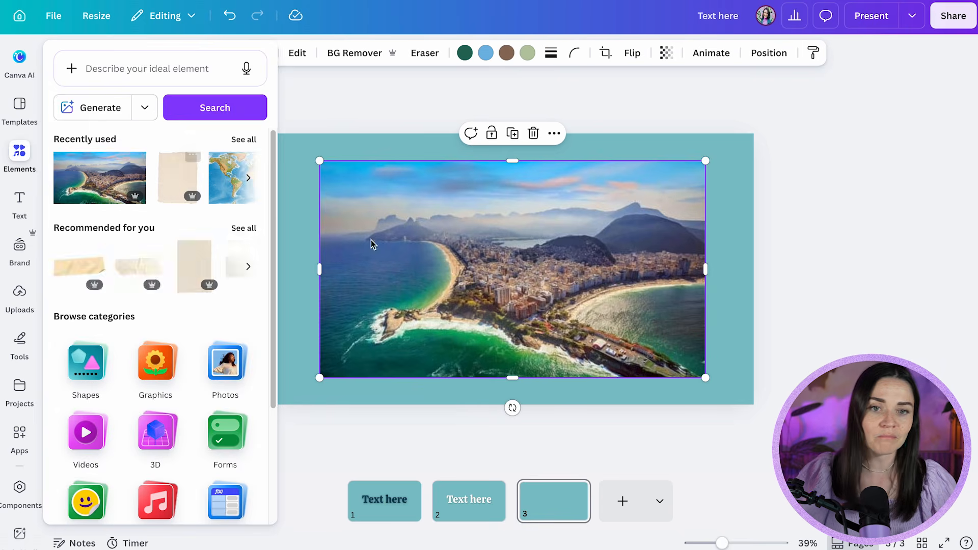
Crop the sides of the coastal photo to make it narrower and centre it on page 3
left_click_drag(313, 252, 382, 253)
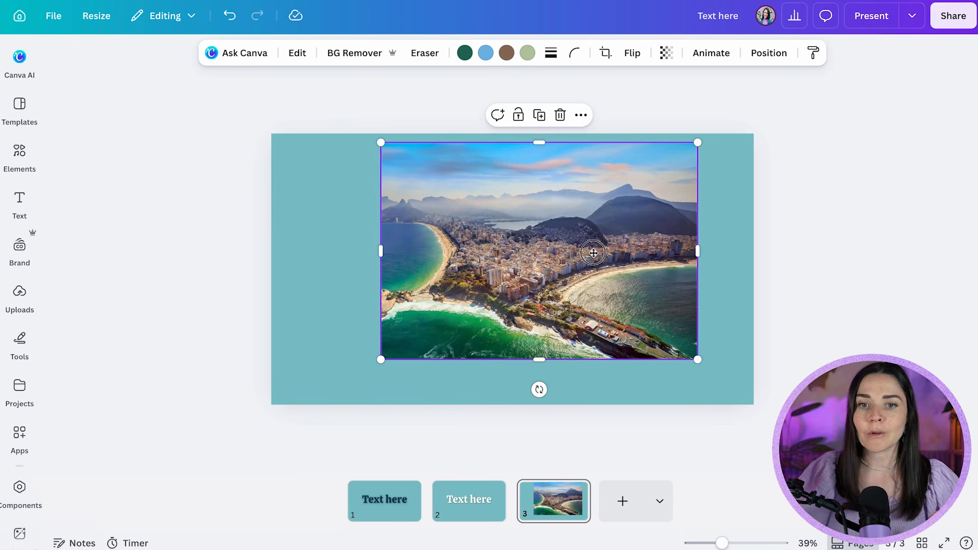
left_click_drag(595, 248, 580, 259)
left_click_drag(686, 263, 654, 267)
left_click_drag(565, 272, 567, 279)
left_click(740, 270)
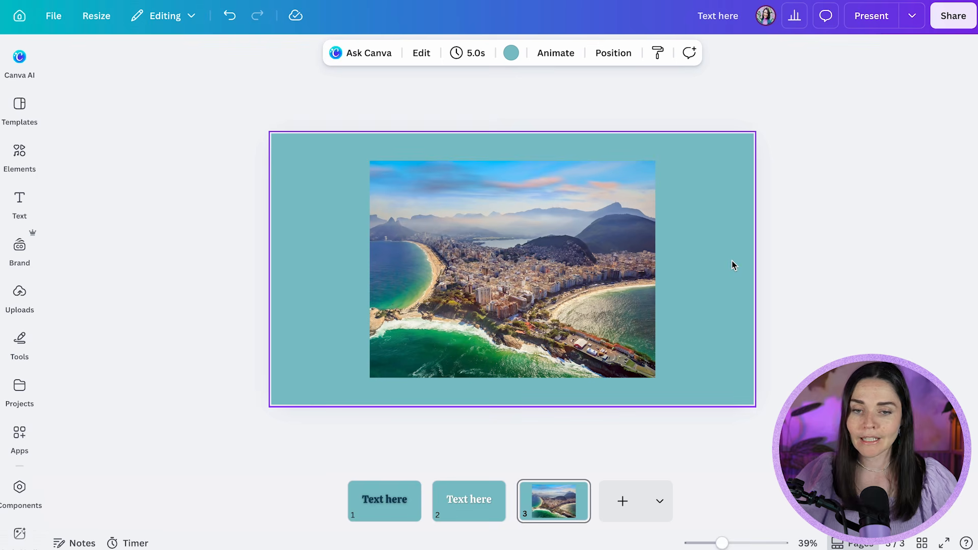
Apply the Drop shadow style to the coastal photo on page 3 and inspect its edges up close
left_click(563, 295)
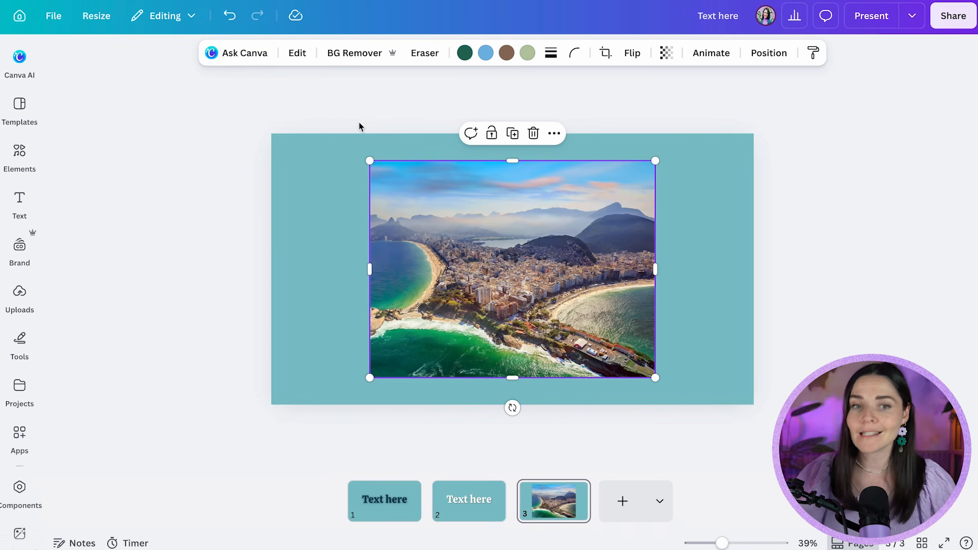
left_click_drag(439, 196, 439, 194)
left_click(298, 54)
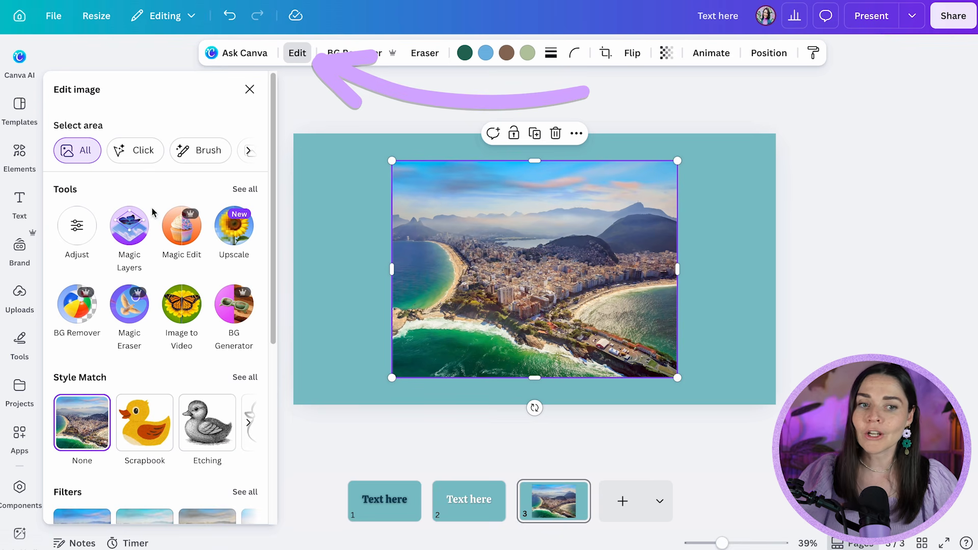
scroll(148, 212, "down", 5)
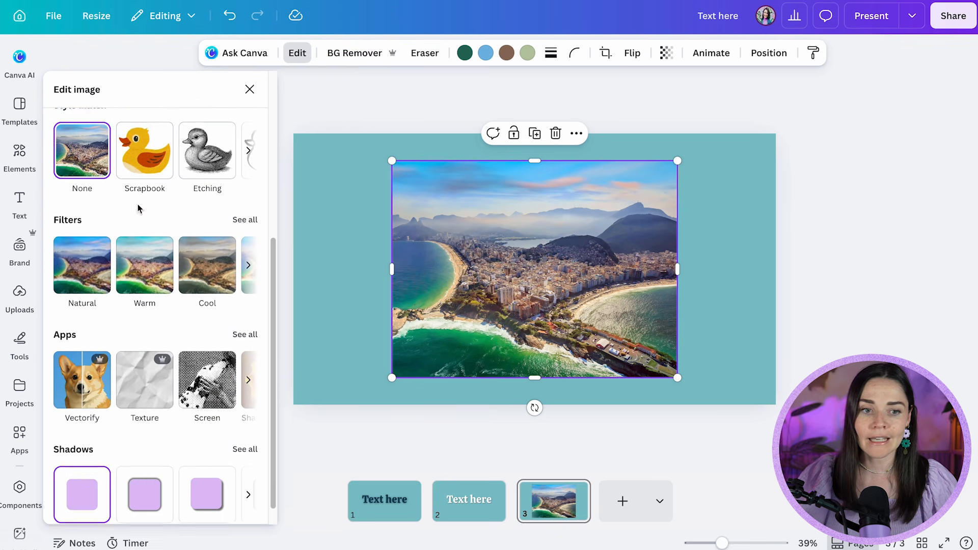
scroll(139, 208, "down", 1)
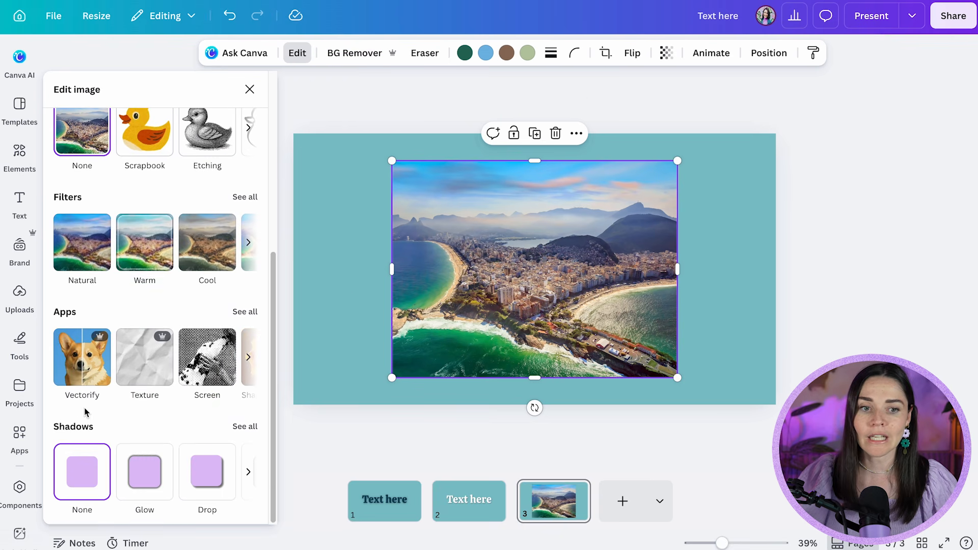
left_click(244, 428)
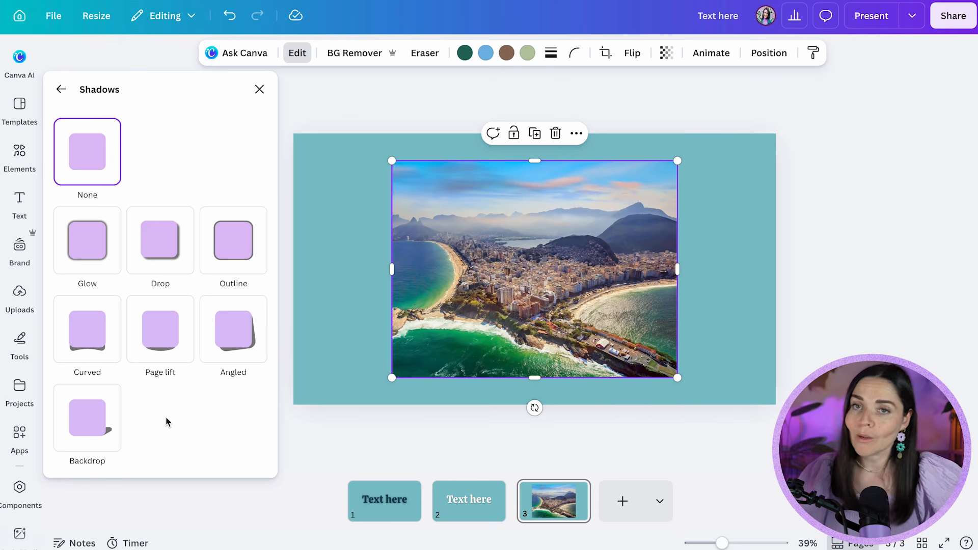
left_click(172, 240)
left_click(691, 382)
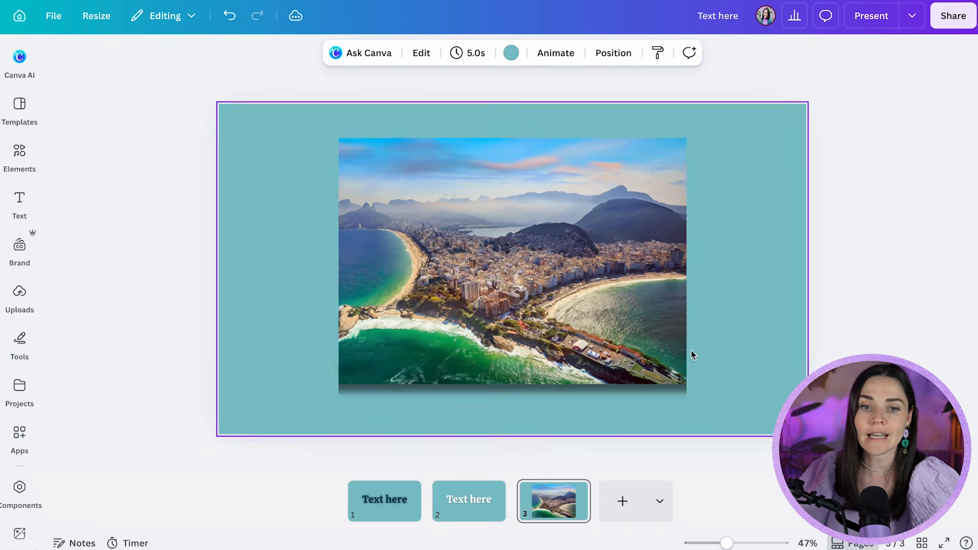
left_click(686, 351)
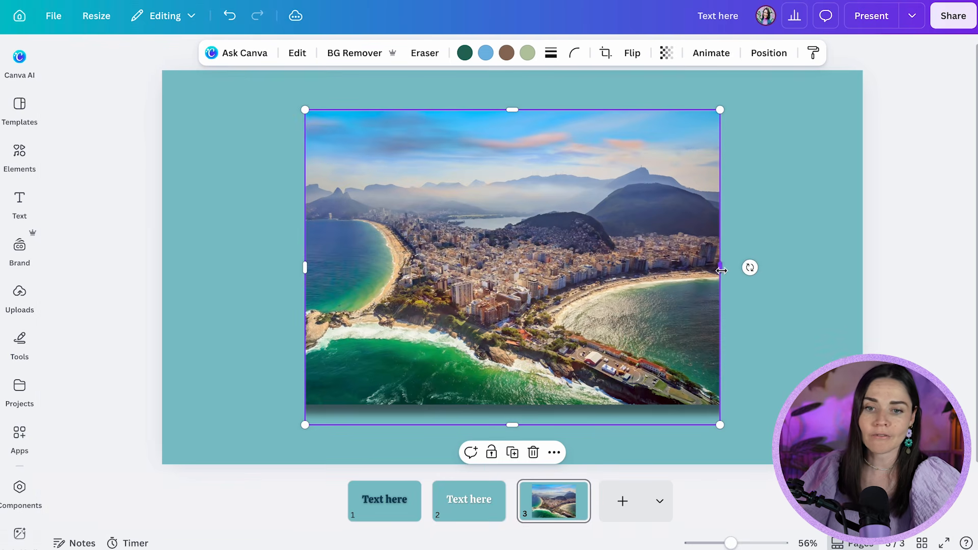
left_click(791, 352)
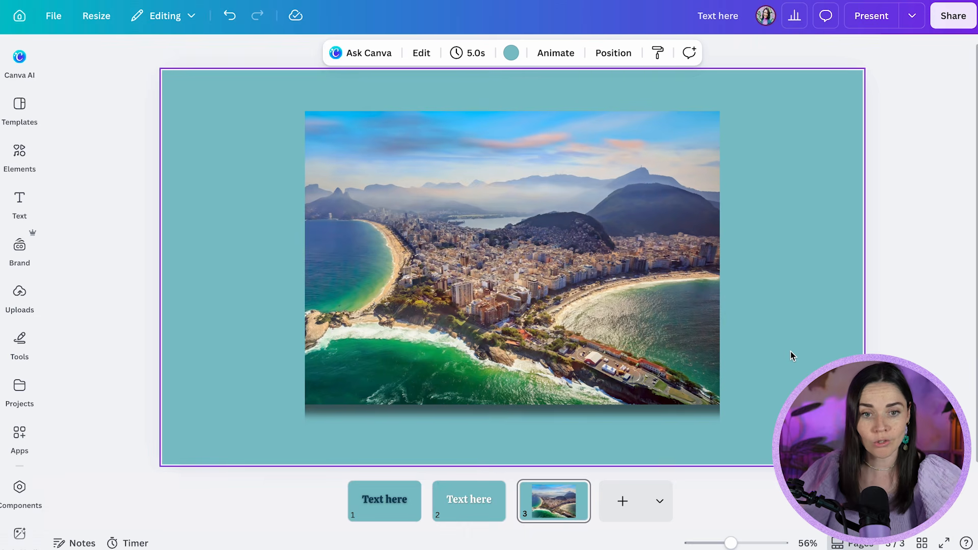
Widen the coastal photo on both sides to show more of the picture
left_click(677, 328)
left_click_drag(720, 266, 774, 268)
left_click_drag(304, 280, 212, 282)
left_click(816, 294)
Open the settings of the photo's Drop shadow and set the blur amount to 63
left_click(678, 305)
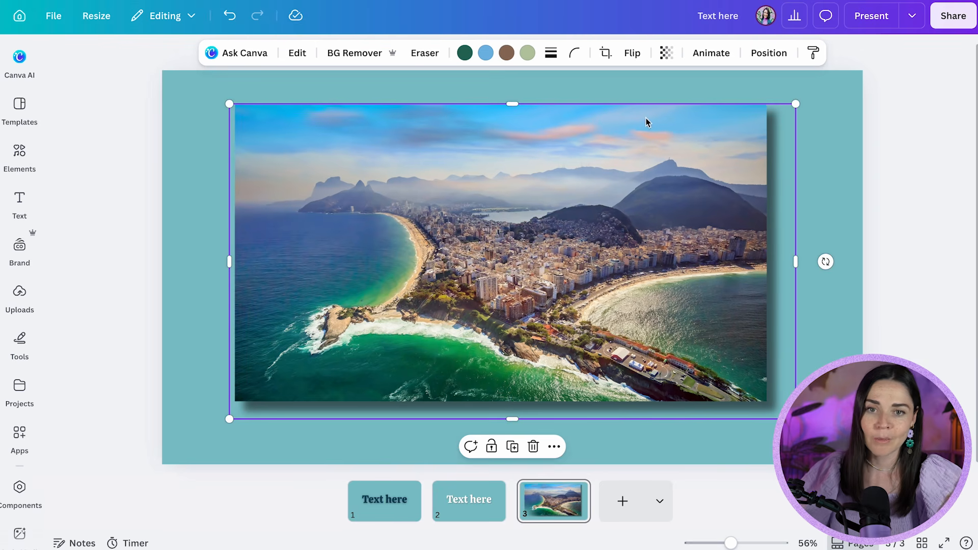
left_click(301, 54)
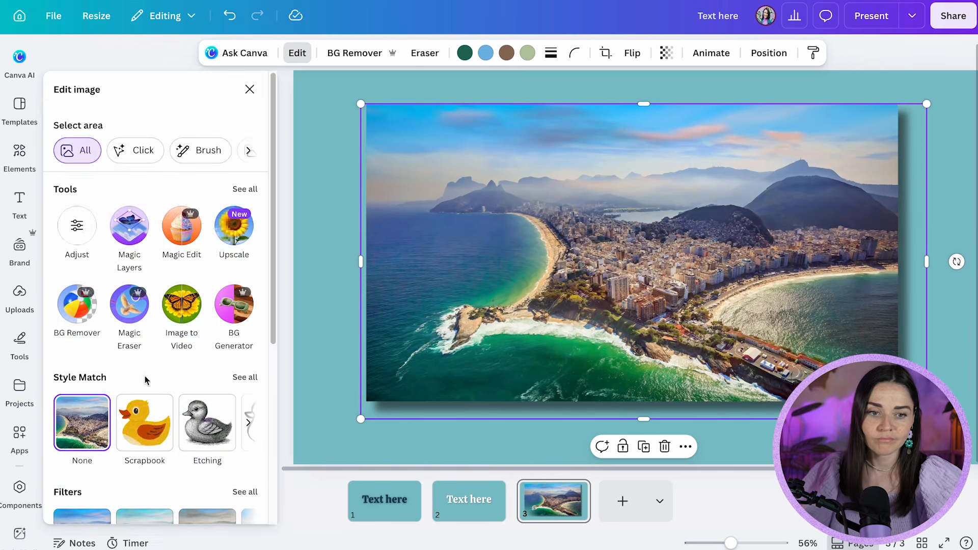
scroll(145, 380, "down", 6)
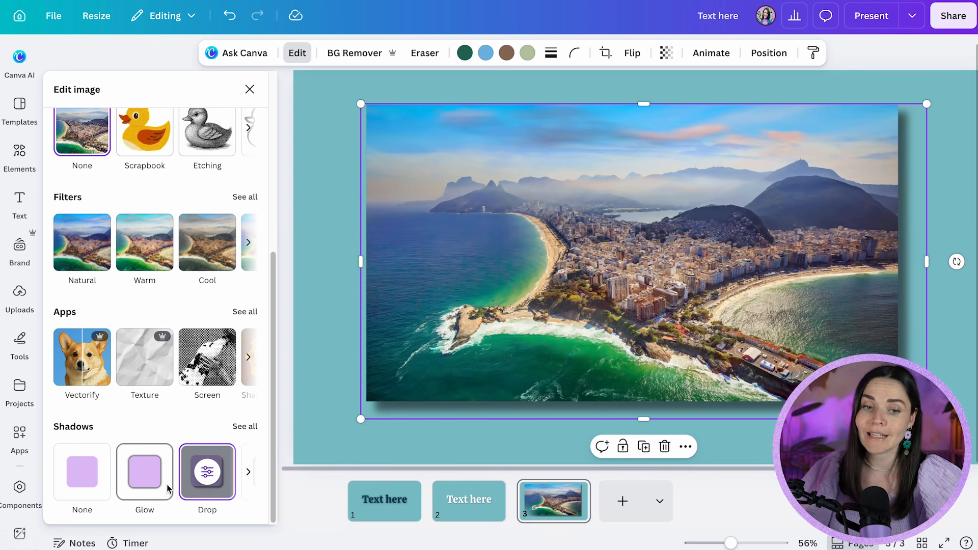
left_click(210, 475)
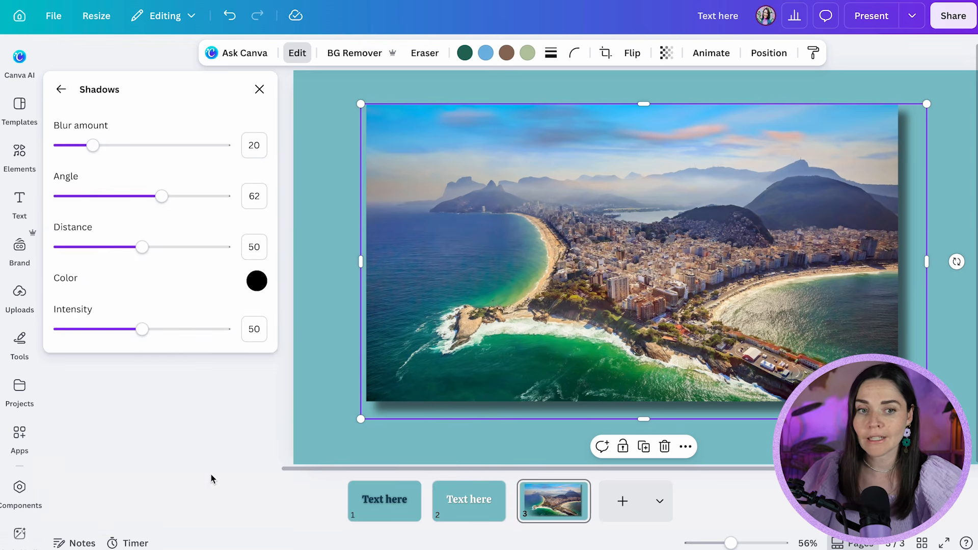
left_click_drag(94, 145, 151, 147)
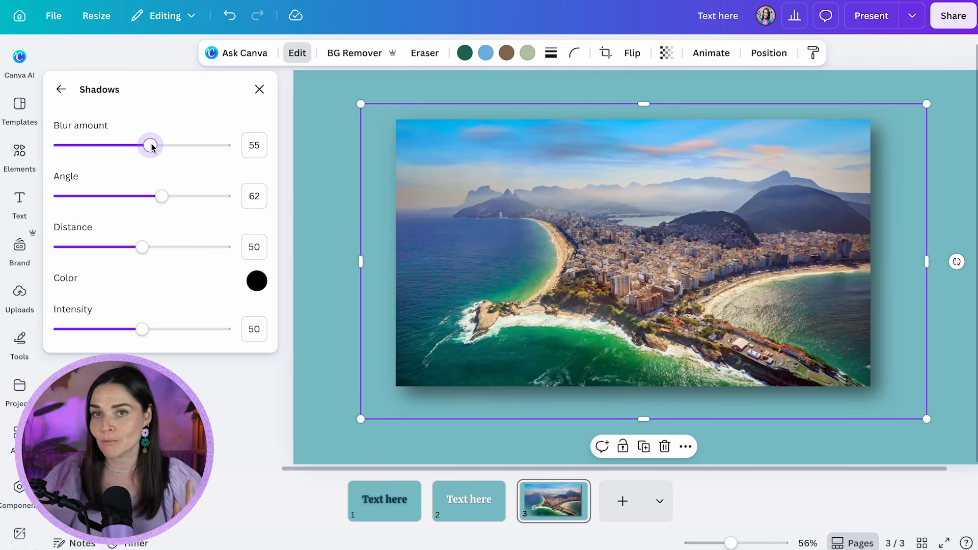
left_click_drag(152, 147, 164, 147)
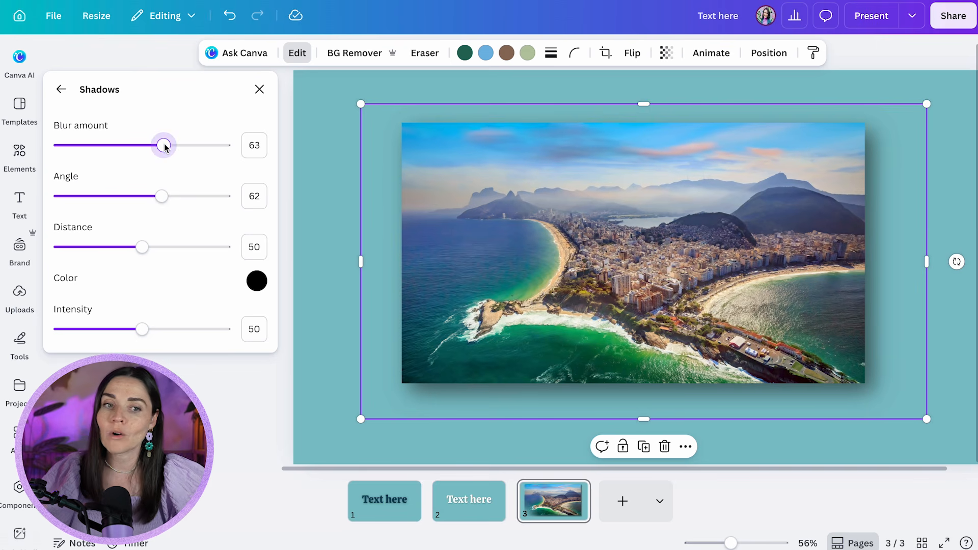
Set the photo shadow's angle to 61 and its distance to 48, after trying a distance of 25
mouse_move(160, 196)
left_mouse_down()
mouse_move(93, 197)
mouse_move(175, 185)
mouse_move(148, 185)
mouse_move(161, 190)
left_mouse_up()
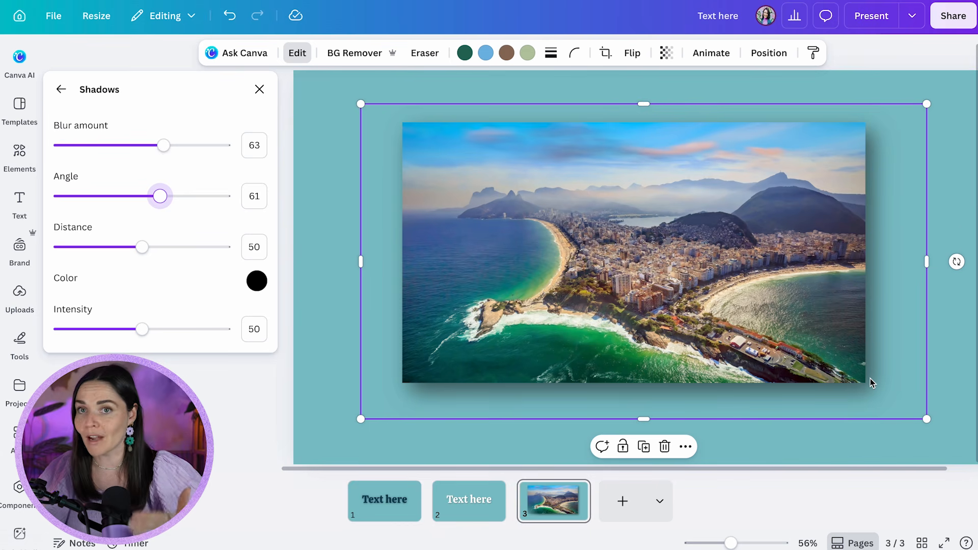
left_click_drag(142, 247, 102, 249)
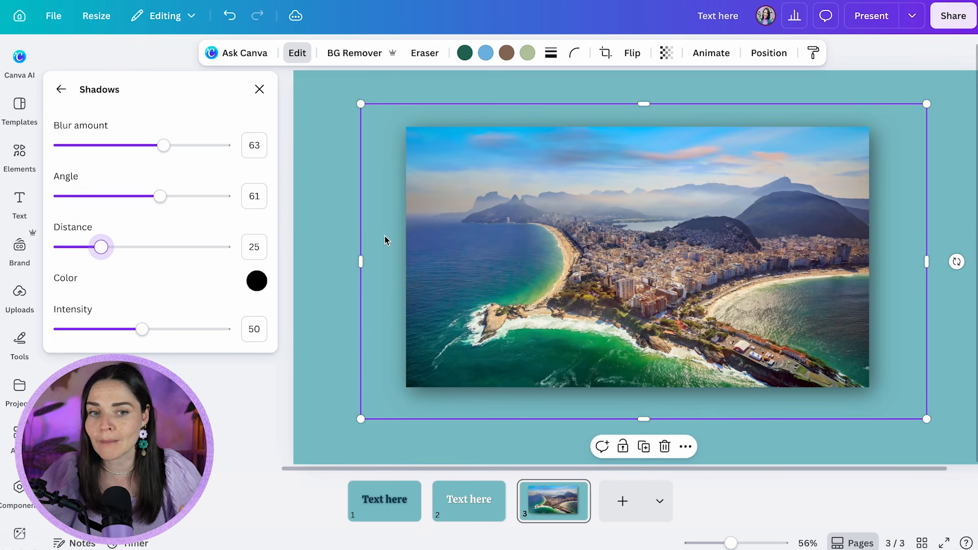
left_click_drag(108, 252, 140, 248)
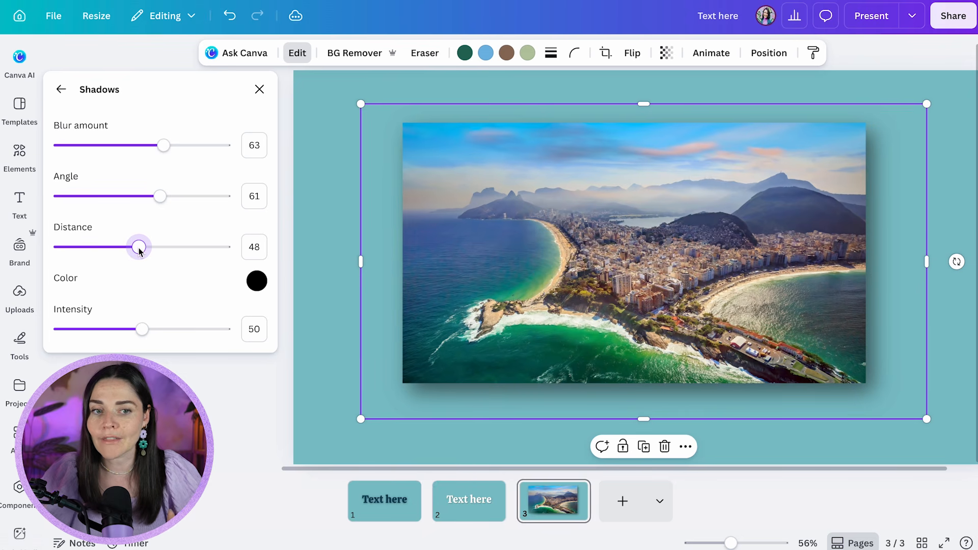
Lower the intensity of the photo's Drop shadow and nudge the photo down to the vertical centre of the page
left_click(146, 330)
left_click_drag(146, 330, 122, 333)
left_click(312, 414)
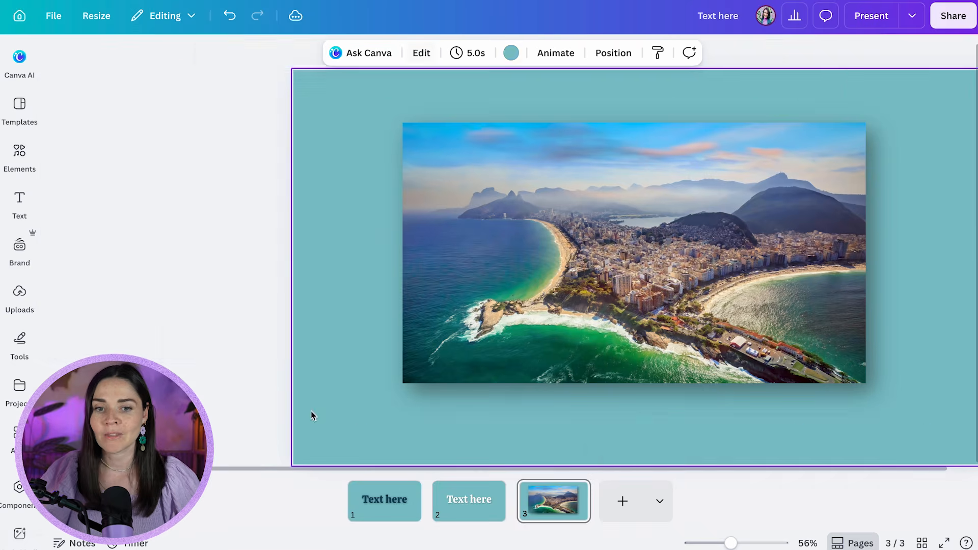
left_click(311, 413)
scroll(721, 343, "down", 3)
left_click(731, 343)
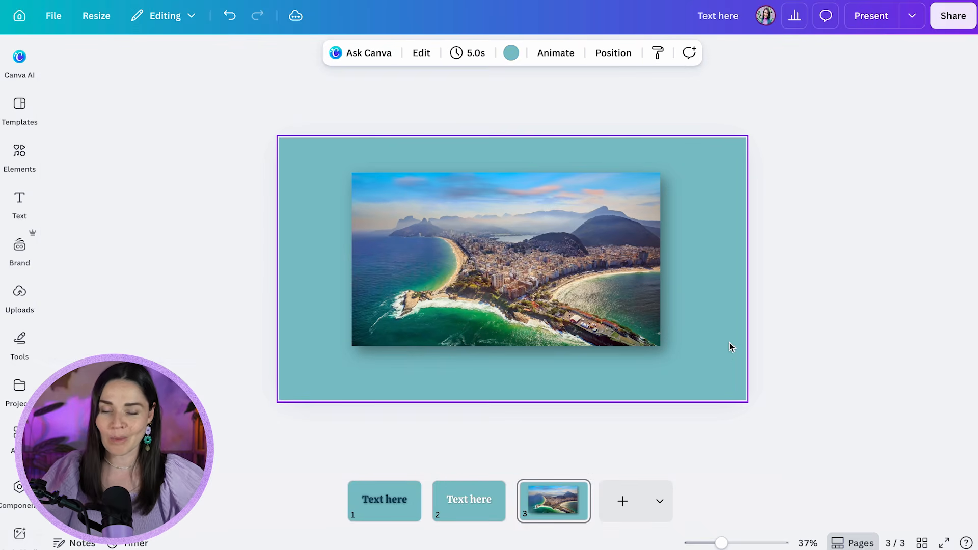
left_click(638, 340)
left_click(770, 364)
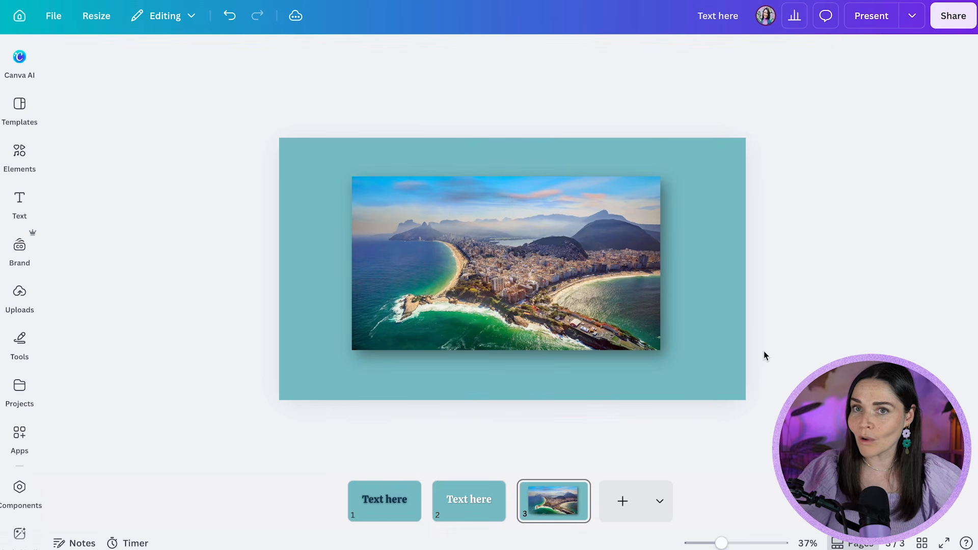
Duplicate page 3 with the shadowed photo as a new page 4
left_click(580, 484)
left_click(576, 490)
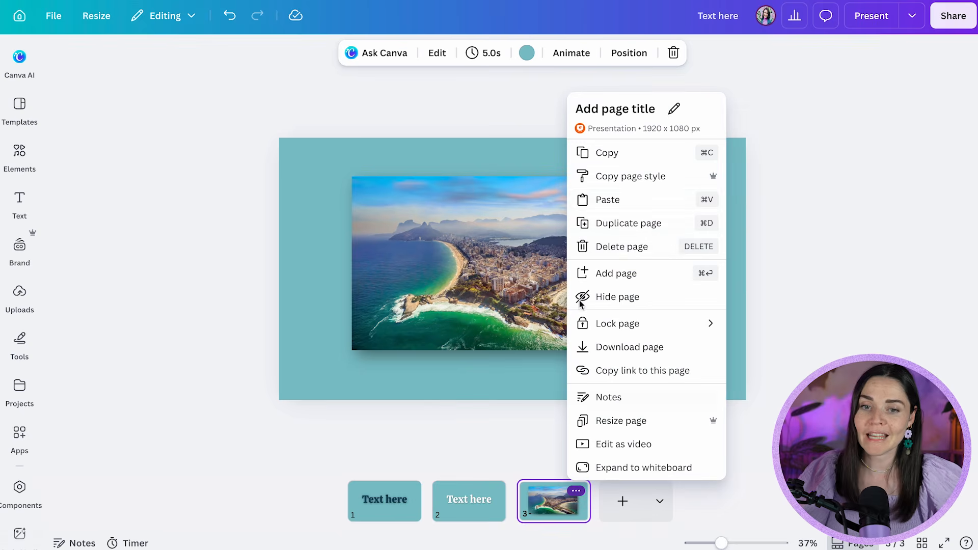
left_click(608, 199)
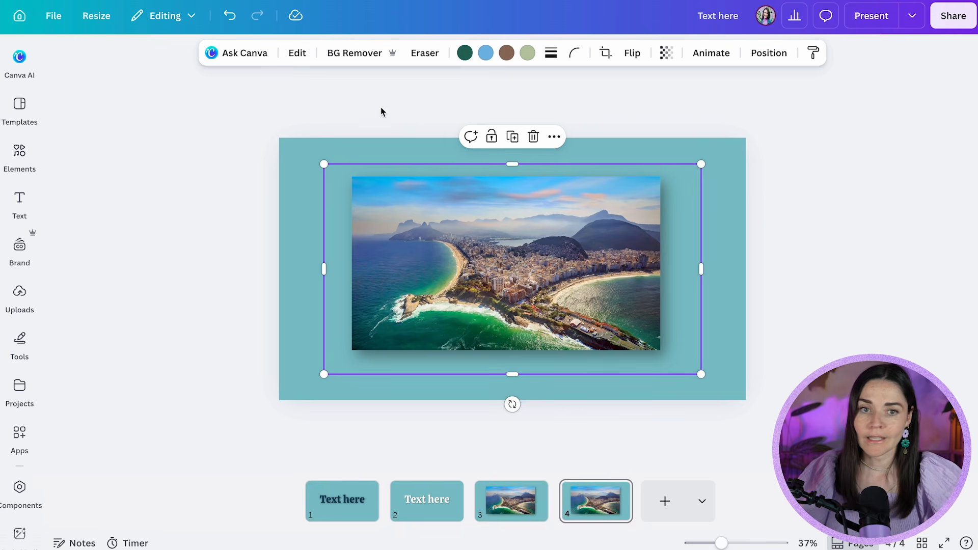
Remove the Drop shadow from the photo on page 4 by setting its shadow style to None
left_click(298, 53)
scroll(235, 428, "down", 5)
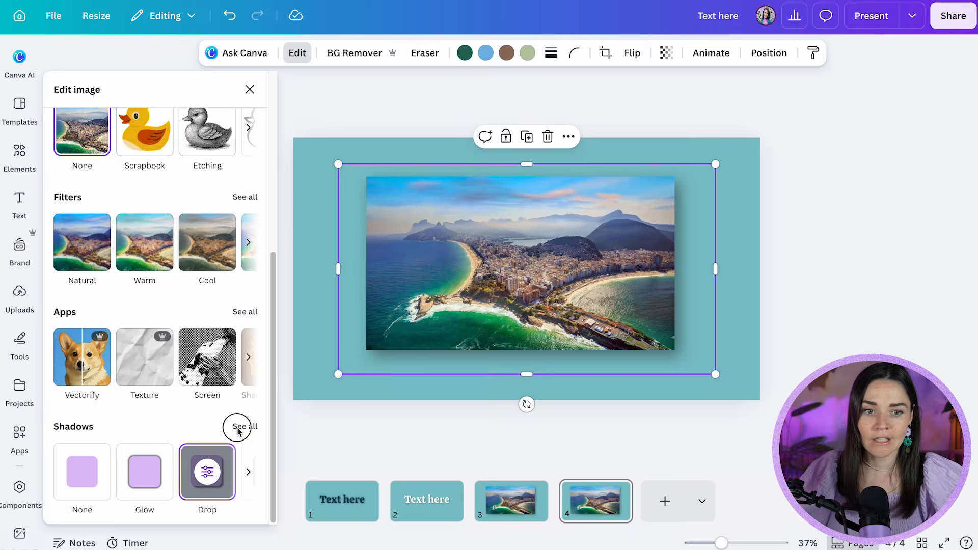
left_click(237, 430)
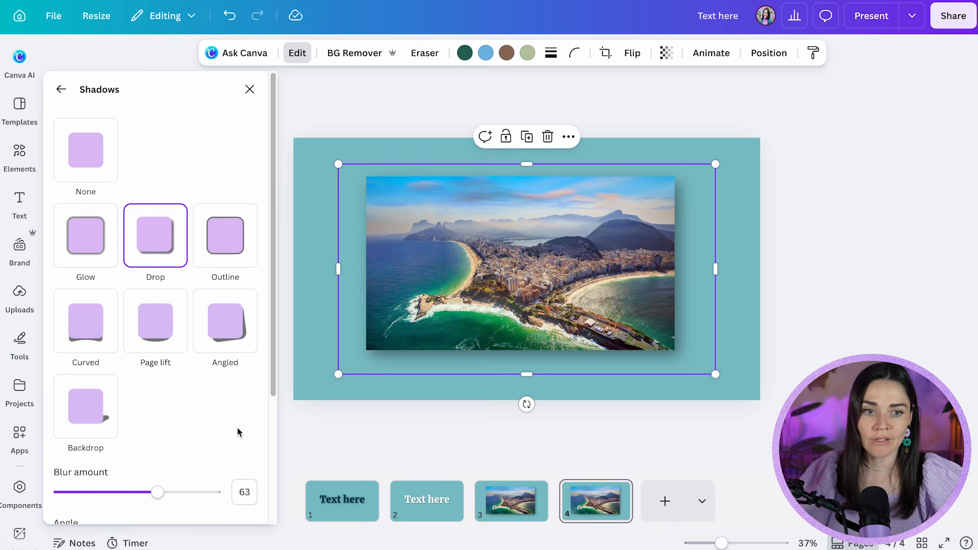
left_click(97, 157)
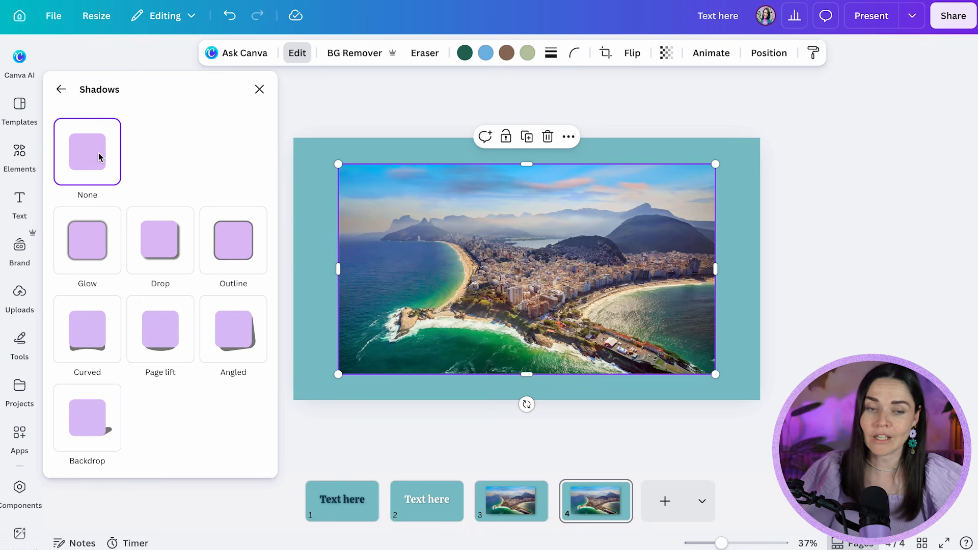
left_click(743, 319)
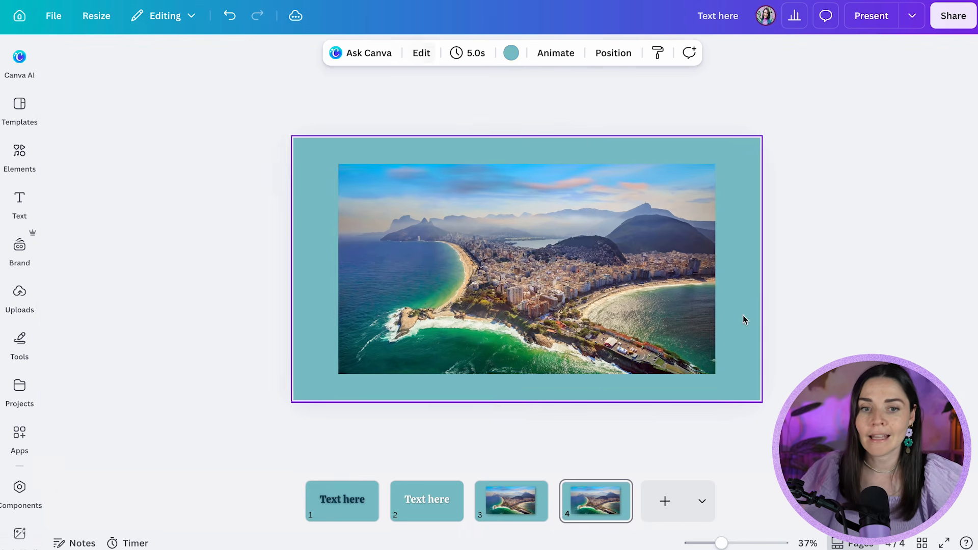
Search the elements library for "shadow" and show all matching graphics
left_click(25, 153)
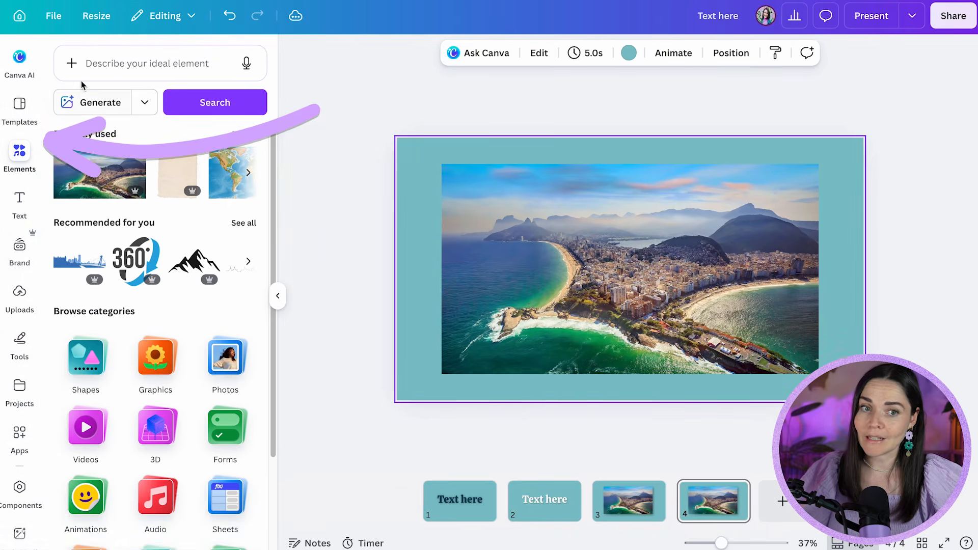
left_click(108, 65)
type("sha")
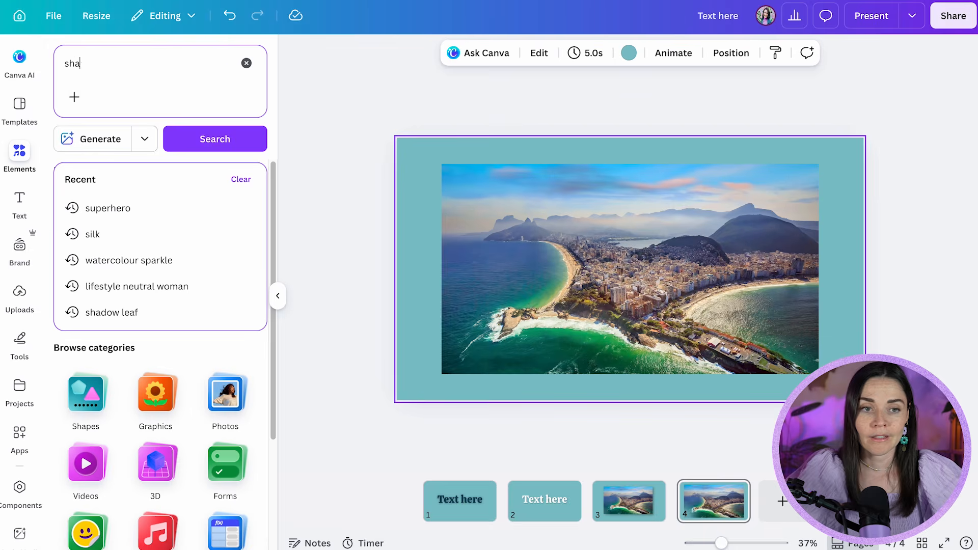
type("dow")
key("Return")
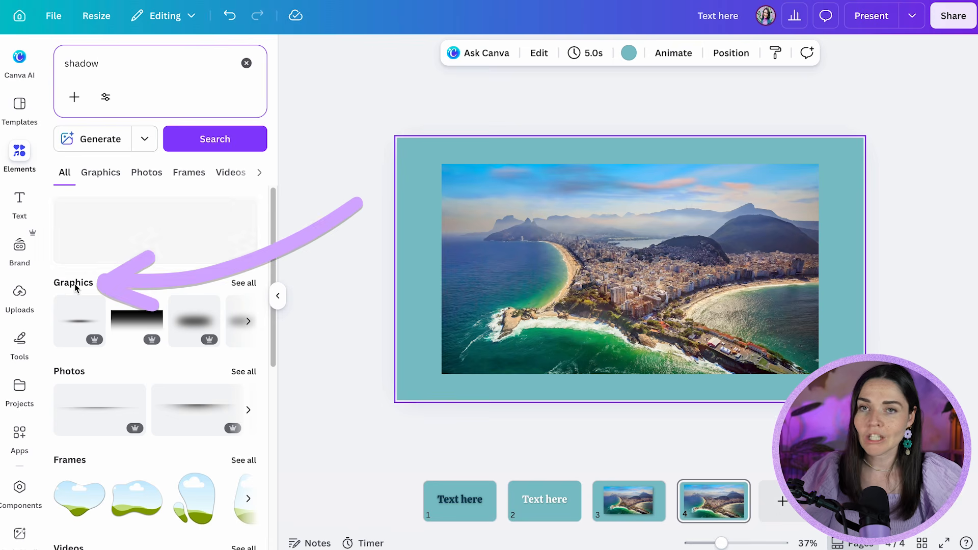
left_click(241, 285)
Add the faint thin horizontal shadow graphic to page 4, undoing a first attempt at moving it
scroll(216, 273, "down", 5)
scroll(114, 276, "down", 2)
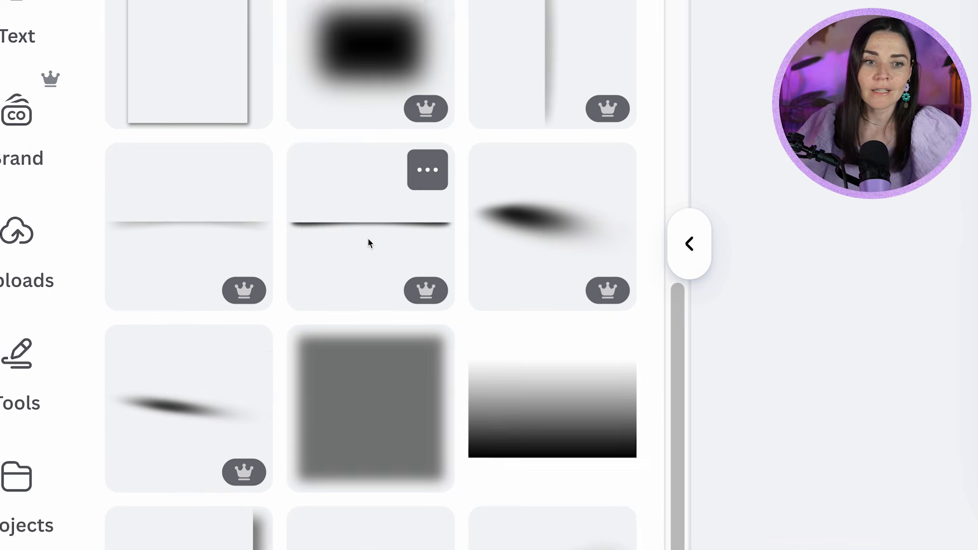
scroll(154, 296, "down", 1)
scroll(154, 295, "up", 1)
scroll(154, 296, "down", 1)
scroll(370, 247, "up", 2)
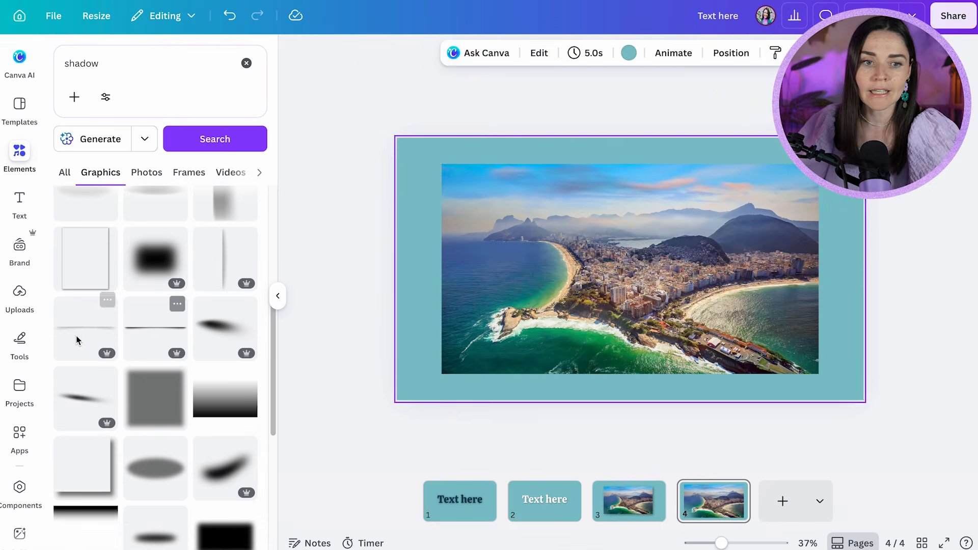
left_click(184, 332)
left_click_drag(465, 282, 479, 346)
key("ctrl+z")
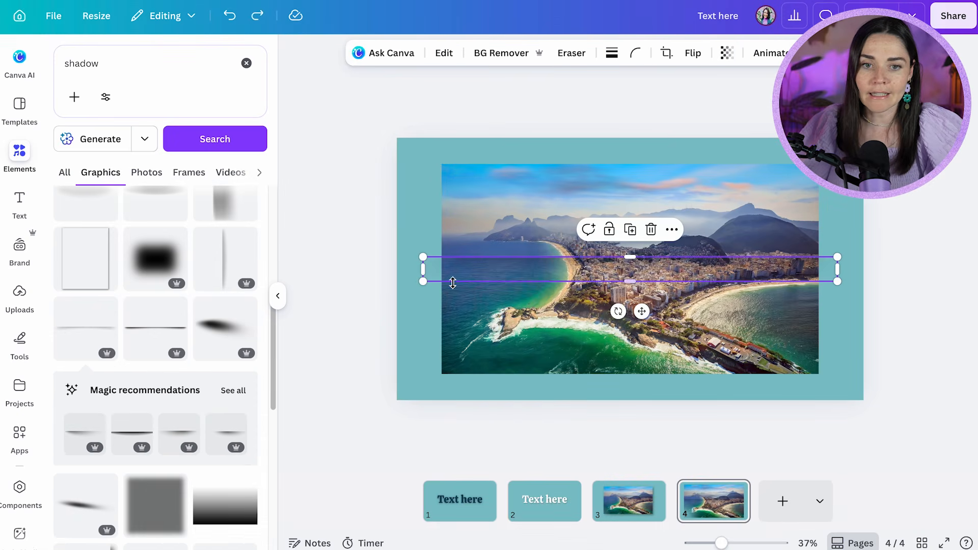
Position the shadow graphic directly under the photo's lower edge and resize it to the photo's width
left_click_drag(460, 273, 475, 392)
left_click_drag(859, 406, 819, 396)
left_click(881, 330)
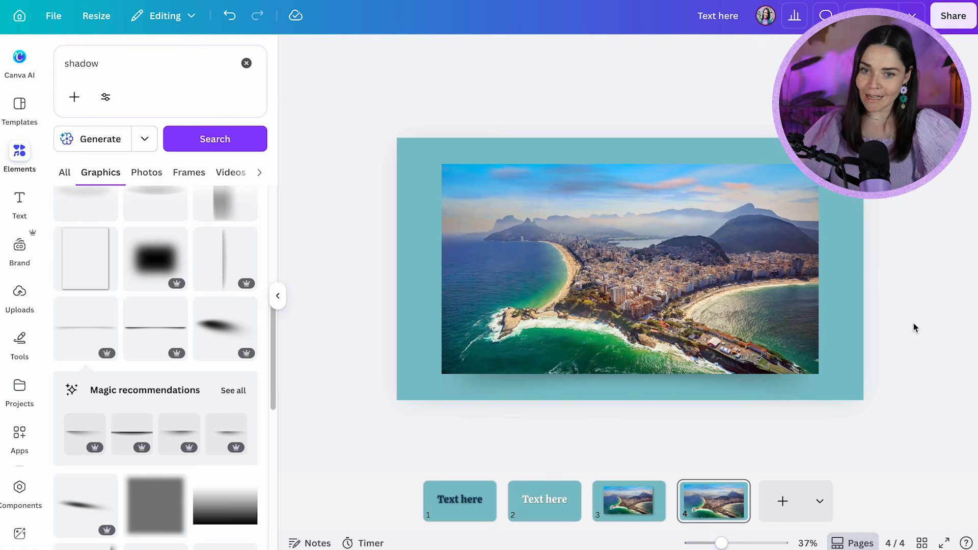
left_click(790, 381)
left_click(918, 331)
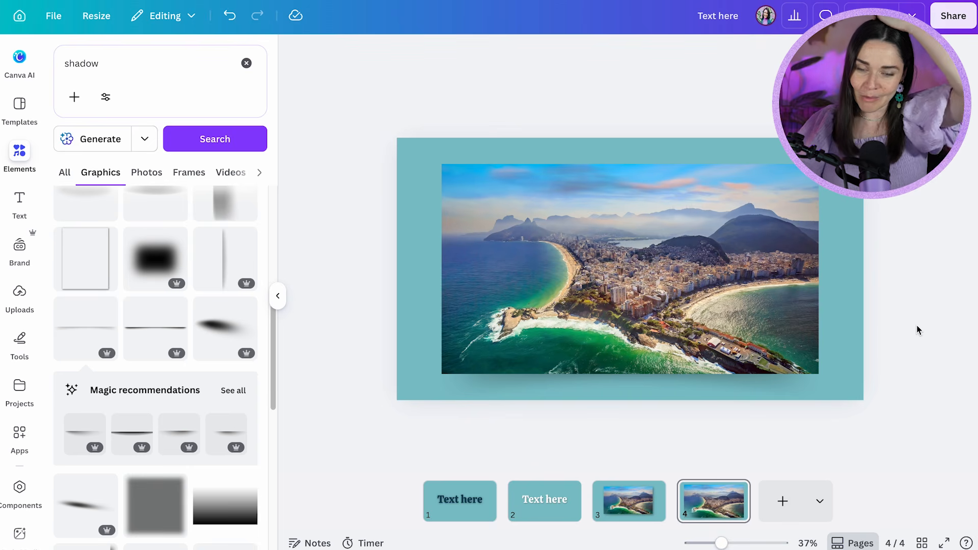
Duplicate page 4, delete the shadow graphic from the copy and compare the two pages
left_click(723, 501)
key("super+d")
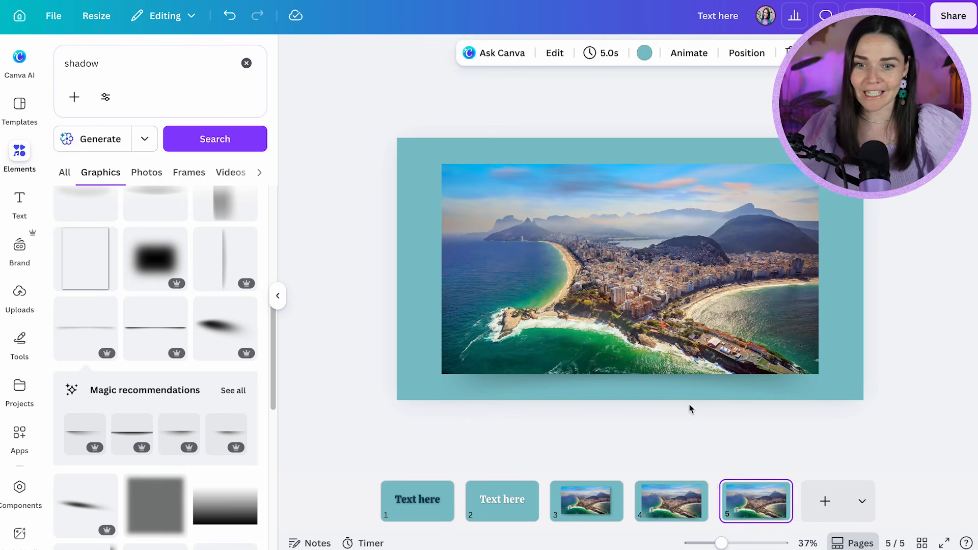
left_click(703, 393)
key("Delete")
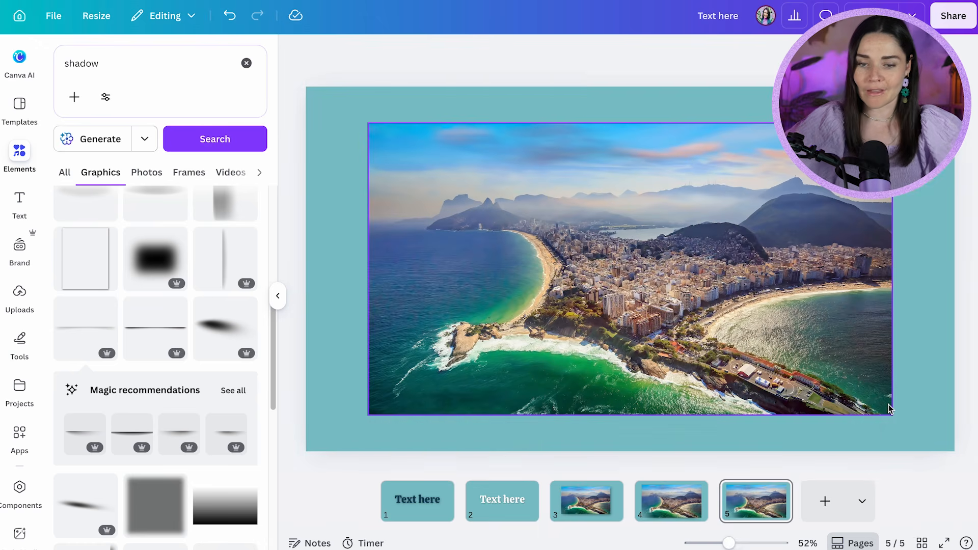
key("Left")
key("Right")
key("Left")
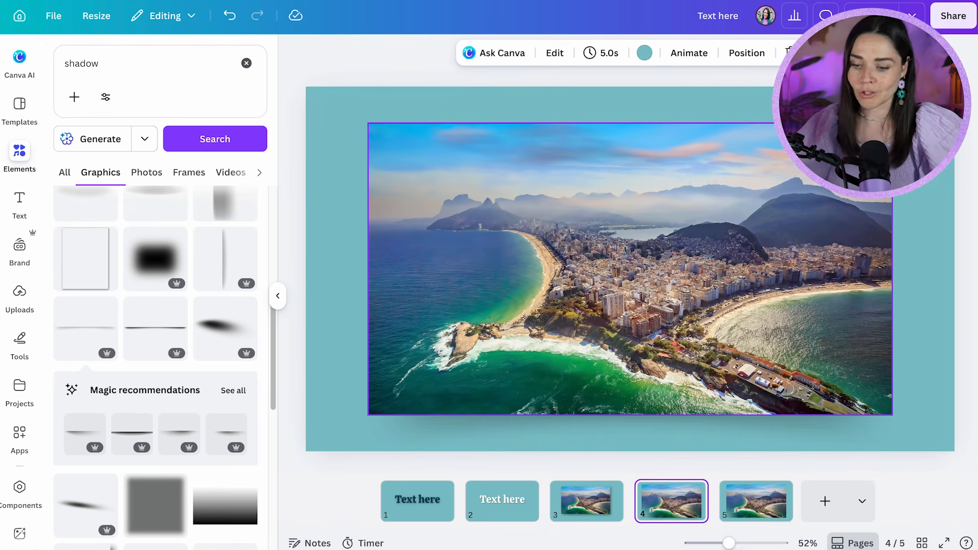
key("Right")
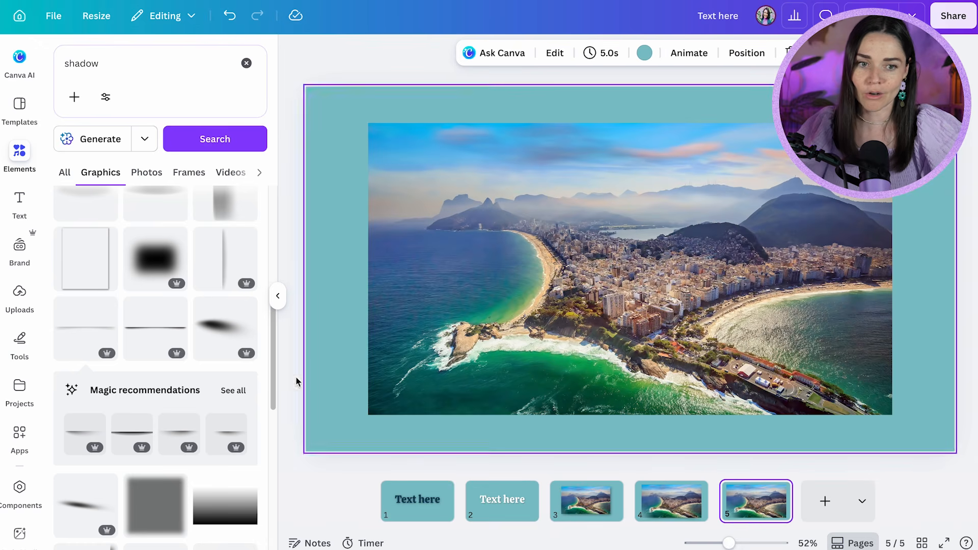
Add the darker thin shadow graphic to page 5 and fit it to the photo's width directly under its lower edge
left_click(171, 344)
left_click_drag(452, 271, 454, 365)
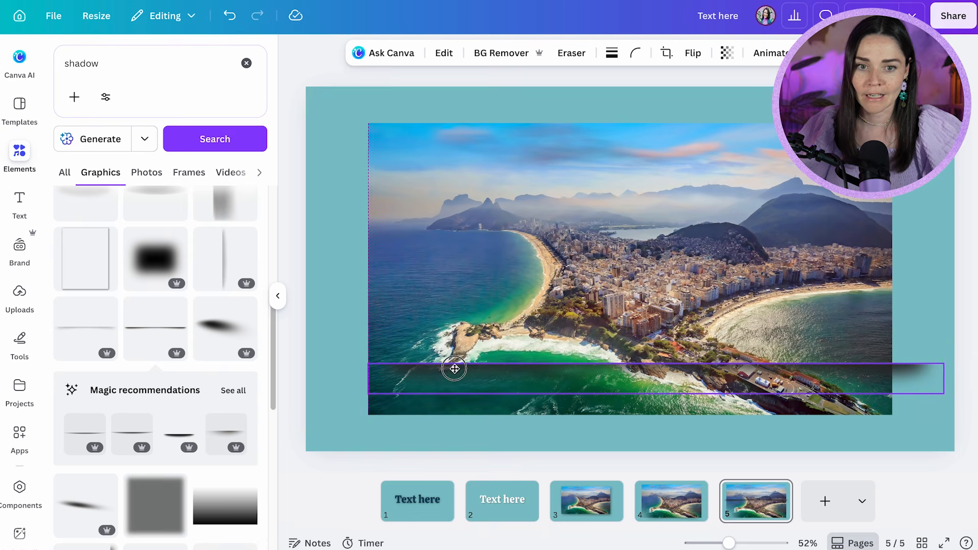
left_click_drag(942, 361, 854, 430)
left_click(957, 368)
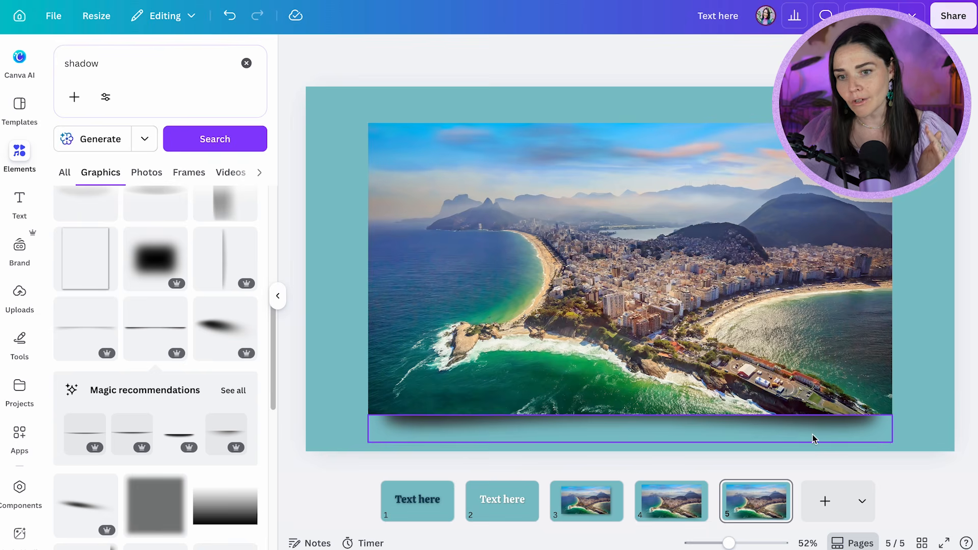
left_click(922, 426)
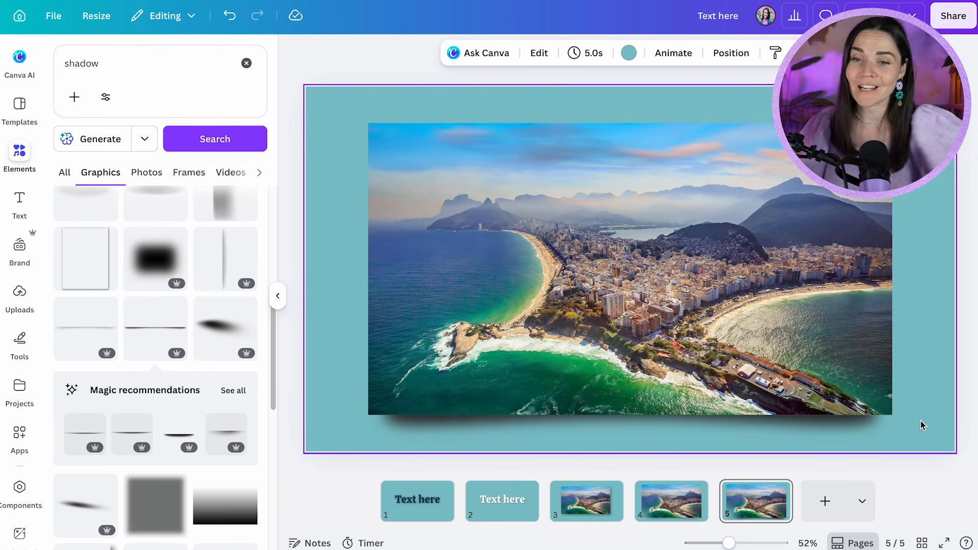
scroll(922, 426, "down", 5)
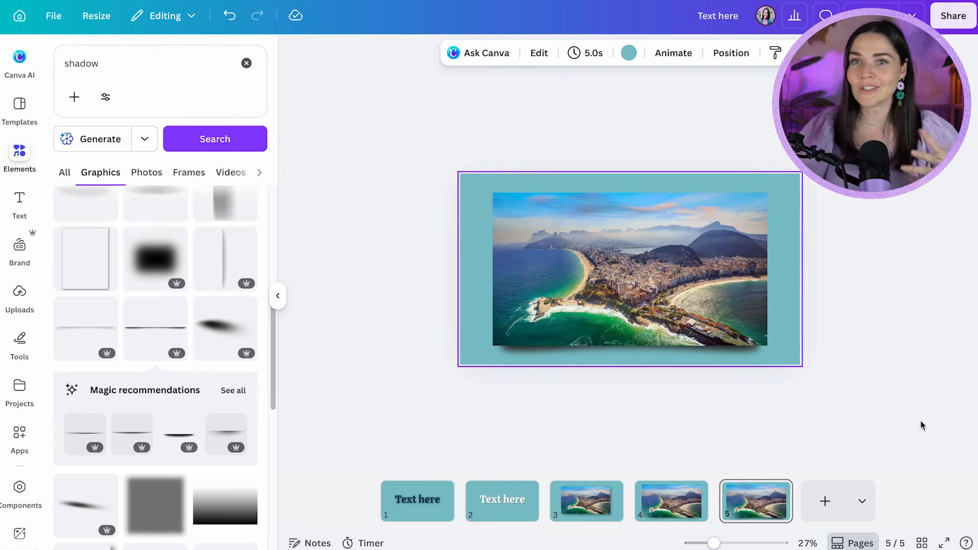
scroll(844, 311, "up", 3)
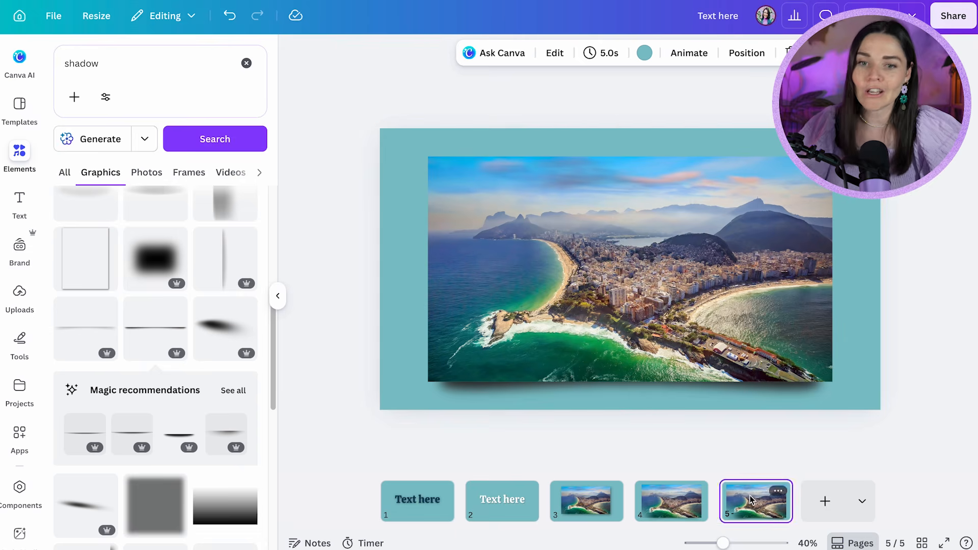
Duplicate page 5 as page 6 and replace the photo on the copy with a dark blue rectangle as wide as the shadow
key("ctrl+d")
left_click(819, 253)
key("Delete")
key("r")
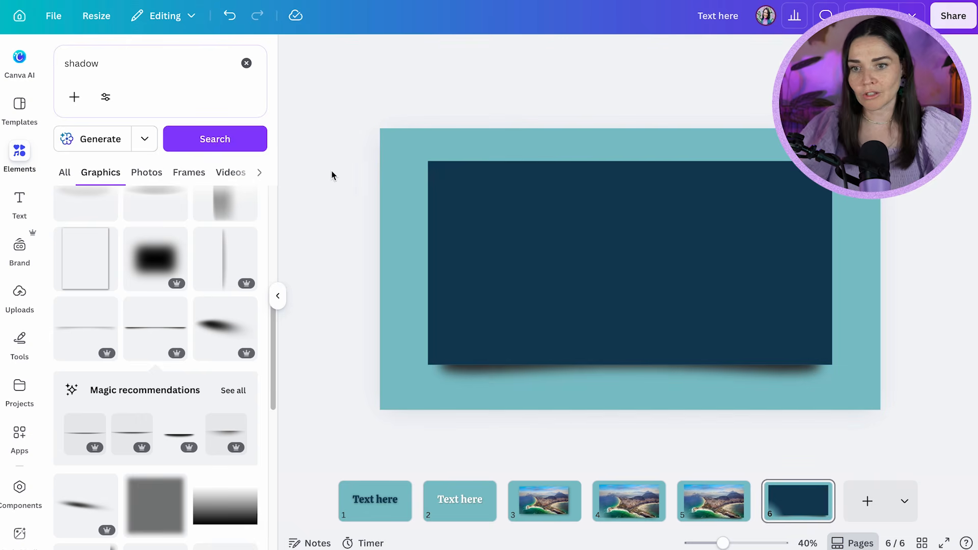
Copy the white "Text here" heading from page 2 onto the dark blue rectangle on page 6
left_click(460, 500)
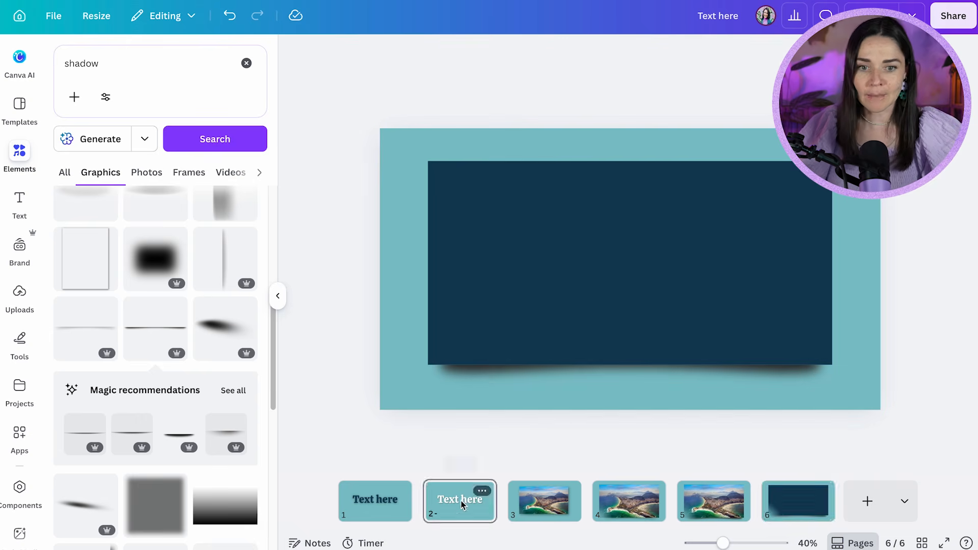
left_click(620, 282)
left_click(803, 509)
key("ctrl+v")
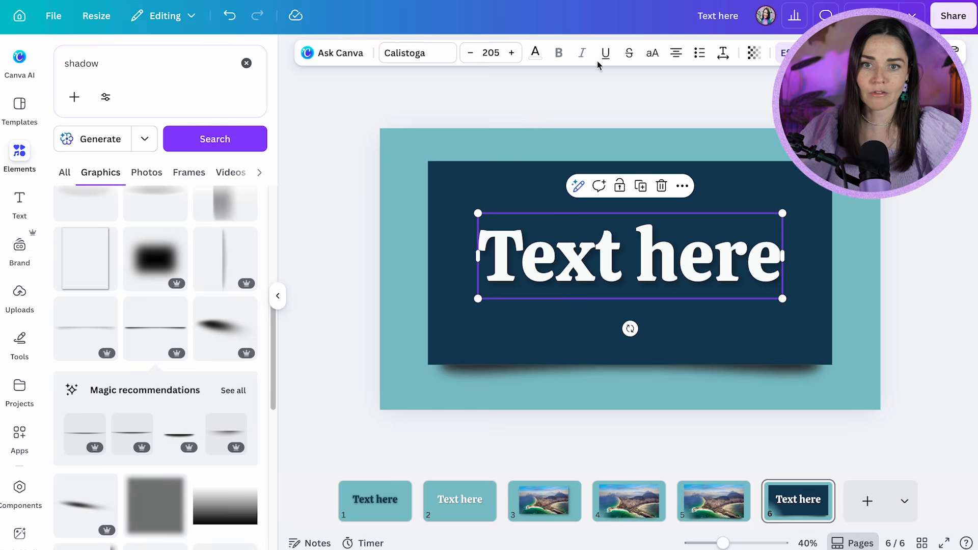
Remove the Drop effect from the pasted "Text here" heading and centre the heading on the rectangle
left_click(790, 53)
scroll(90, 103, "up", 1)
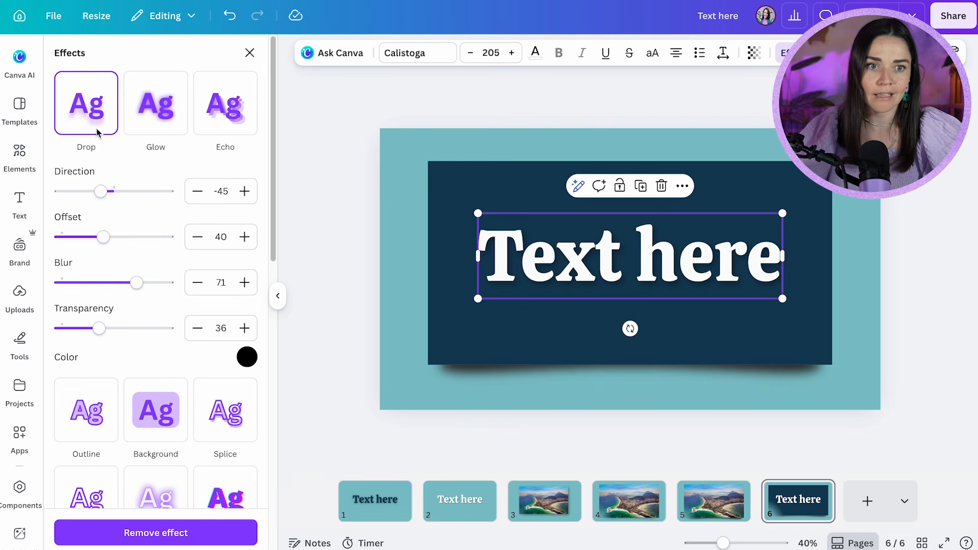
left_click(102, 536)
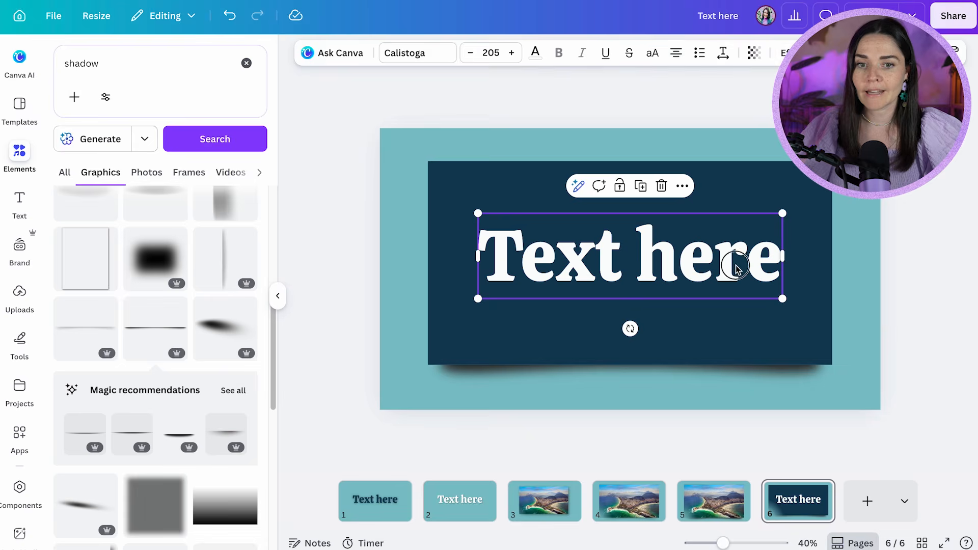
left_click(928, 305)
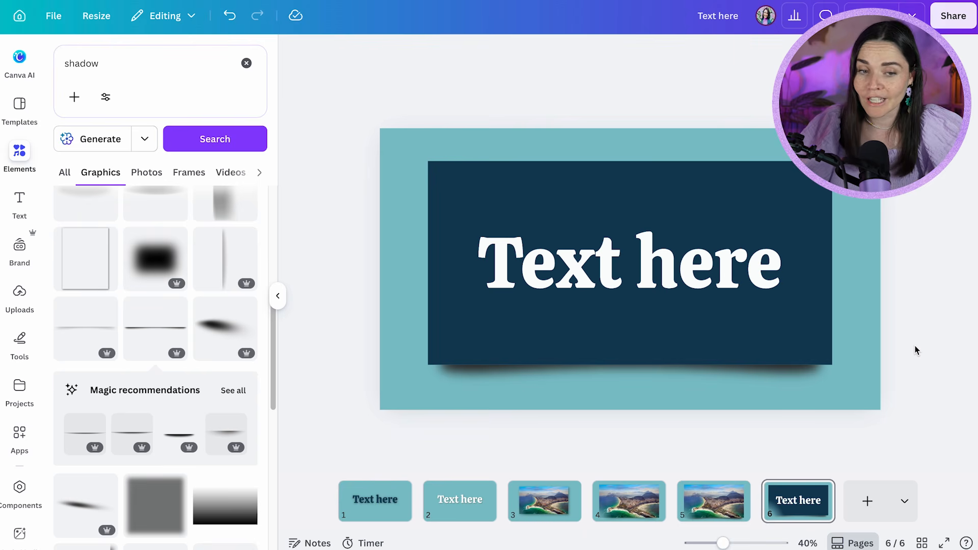
Make the shadow graphic under the rectangle slightly more transparent, after moving it away and undoing that move
left_click(808, 376)
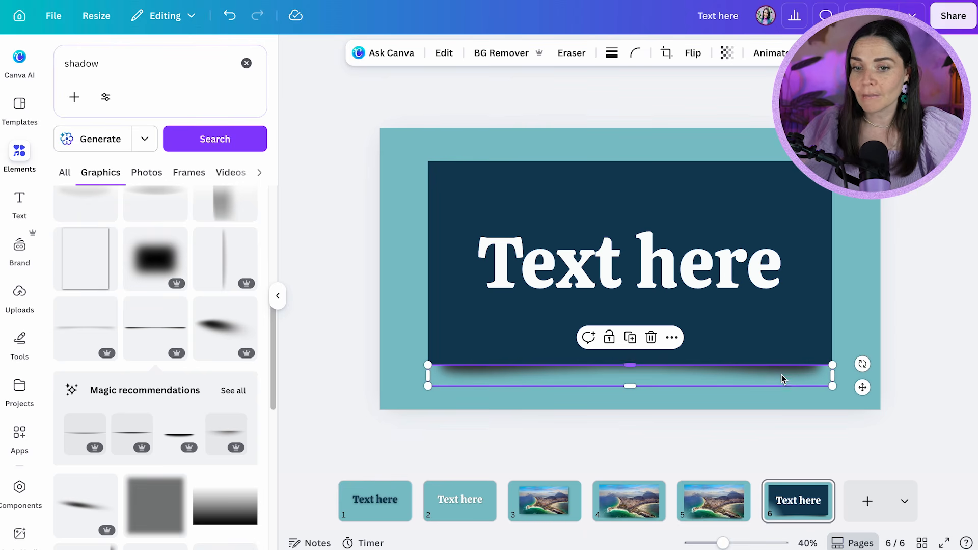
left_click_drag(781, 377, 760, 398)
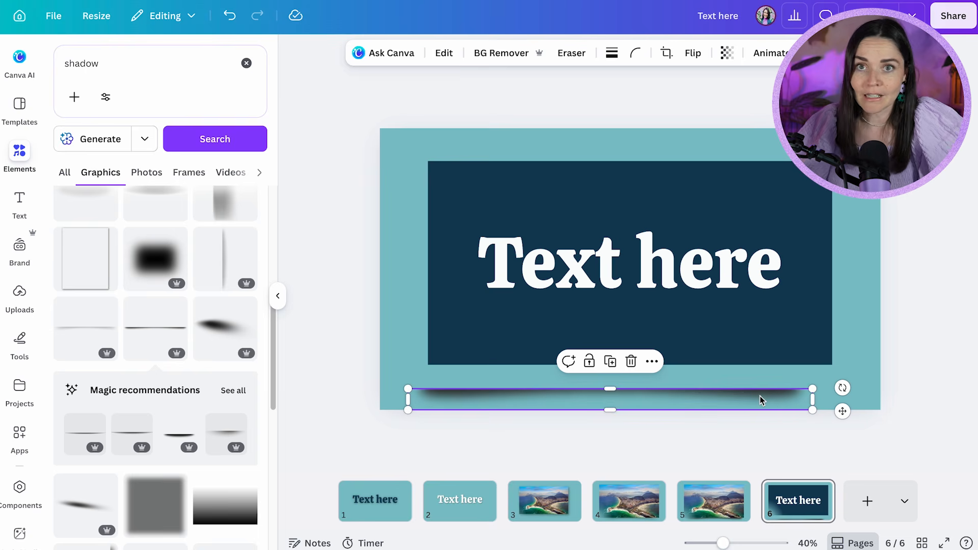
key("ctrl+z")
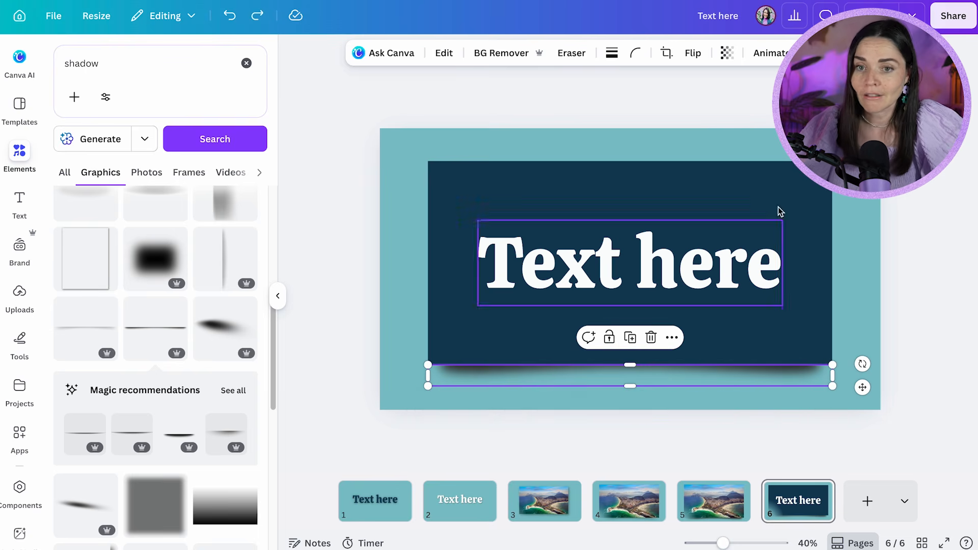
left_click(725, 52)
left_click_drag(744, 112, 725, 109)
left_click(930, 246)
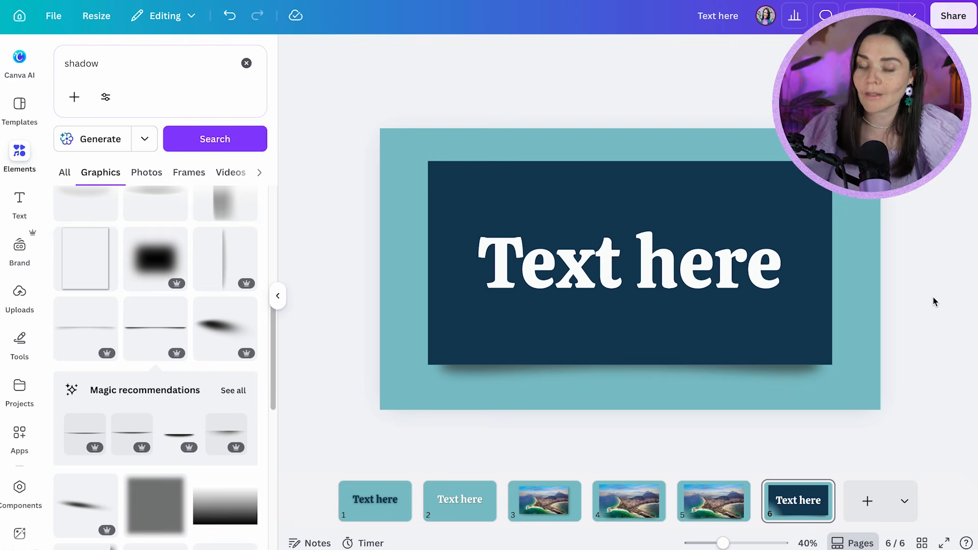
Review the shadow styles on pages 3, 6 and 5 and browse more of the shadow graphics
left_click(552, 516)
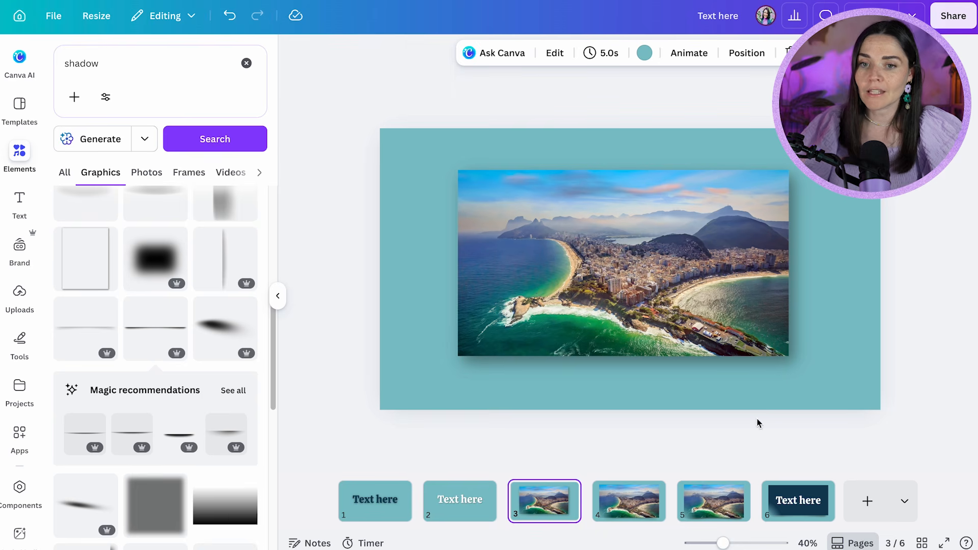
left_click(772, 513)
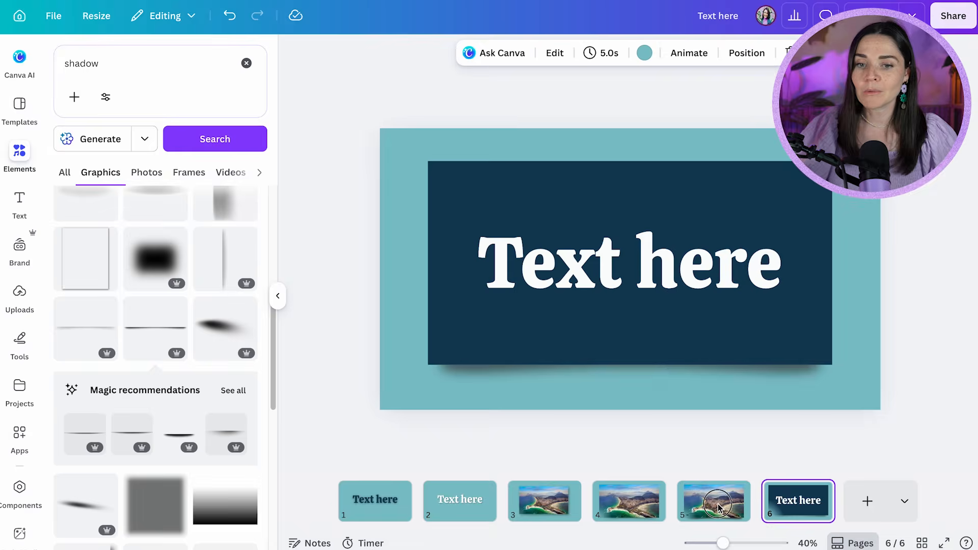
left_click(734, 509)
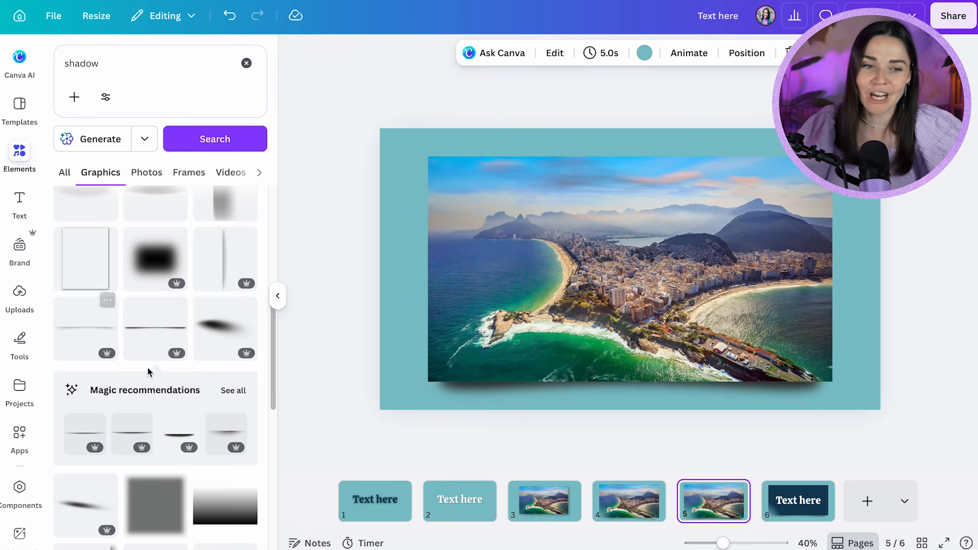
scroll(178, 225, "down", 5)
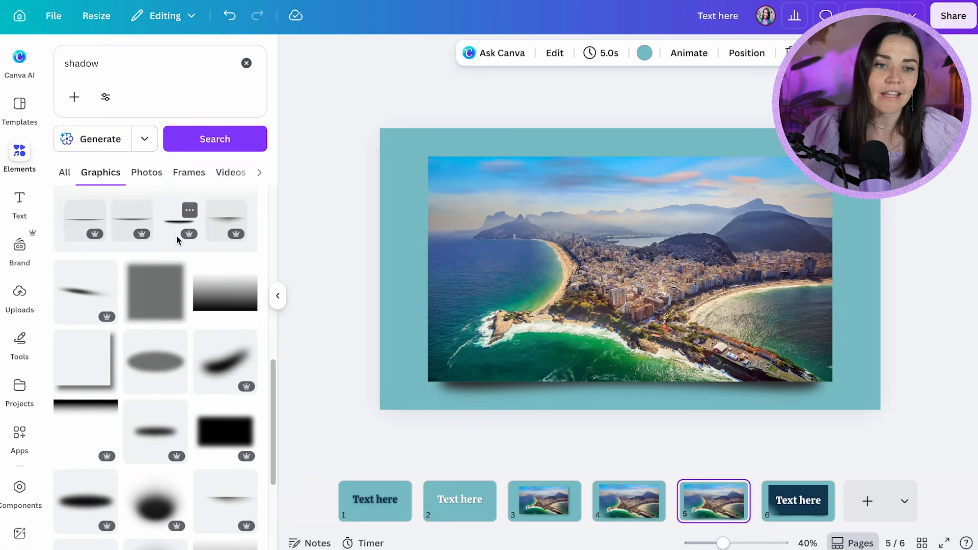
scroll(178, 275, "up", 8)
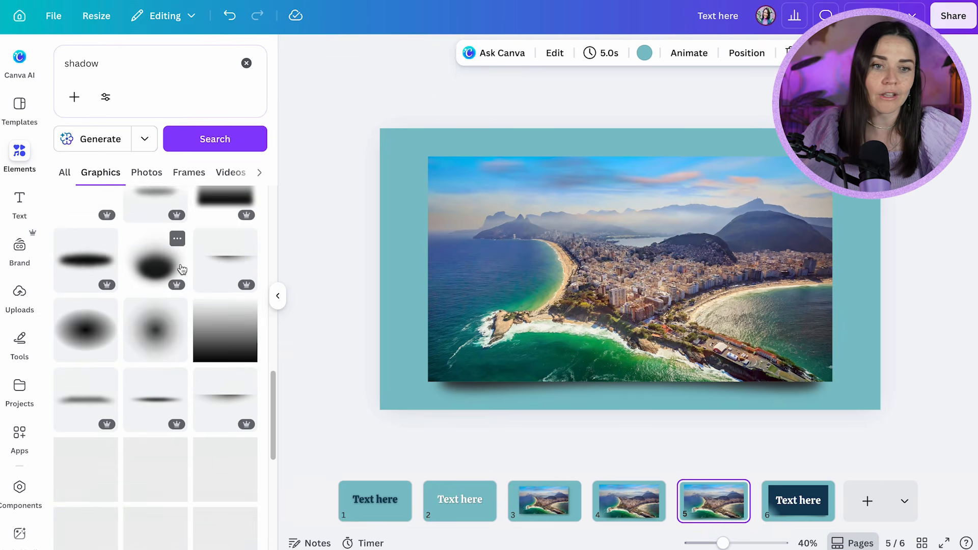
scroll(175, 282, "down", 5)
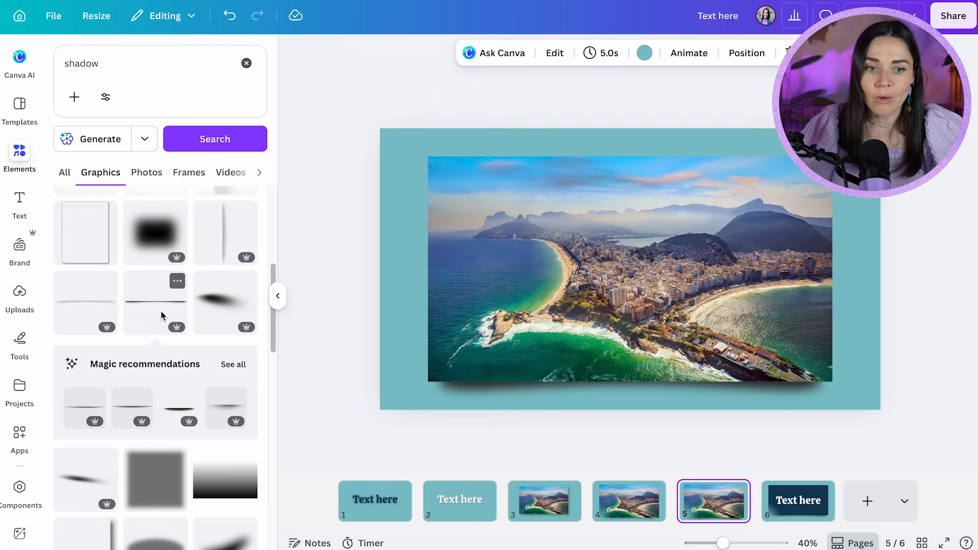
scroll(162, 316, "down", 1)
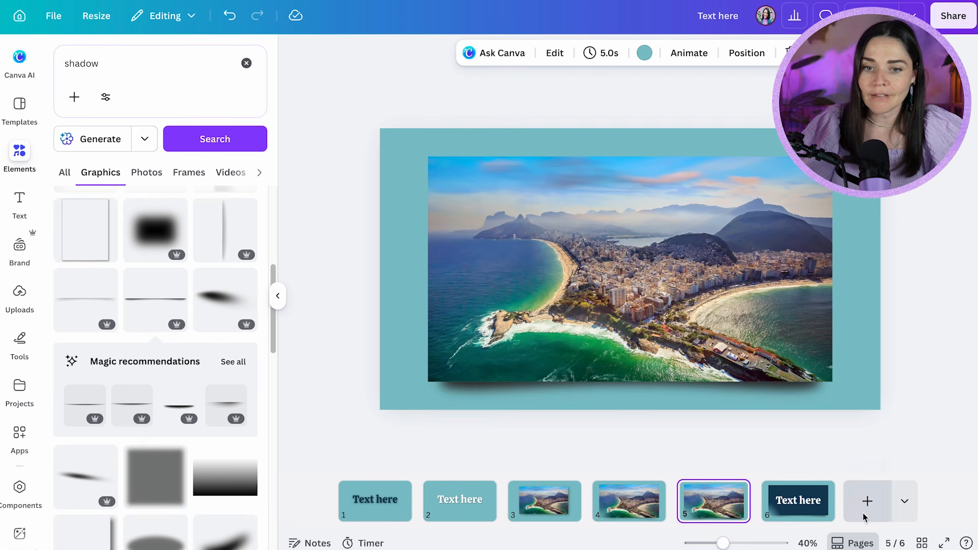
Copy the white "Text here" heading from page 2 onto a new page 7 and remove its Drop effect
left_click(483, 516)
left_click(672, 270)
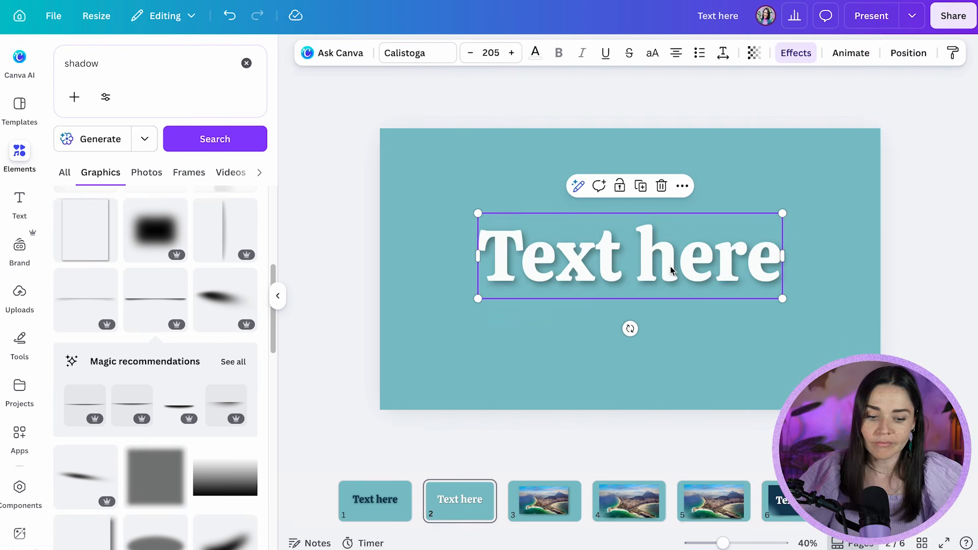
left_click(793, 54)
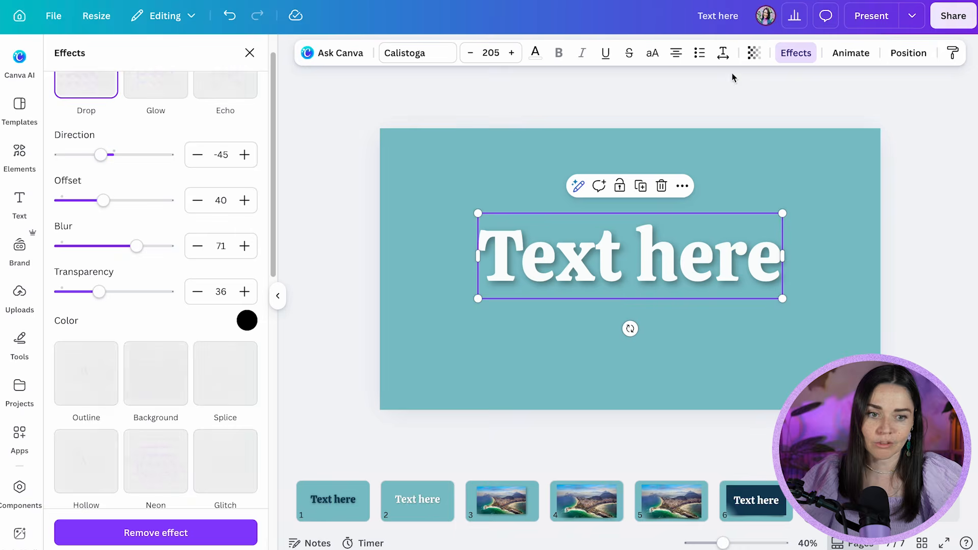
left_click(178, 533)
Add the thin soft shadow graphic from the "shadow" results and place it just below the "Text here" heading
left_click(19, 151)
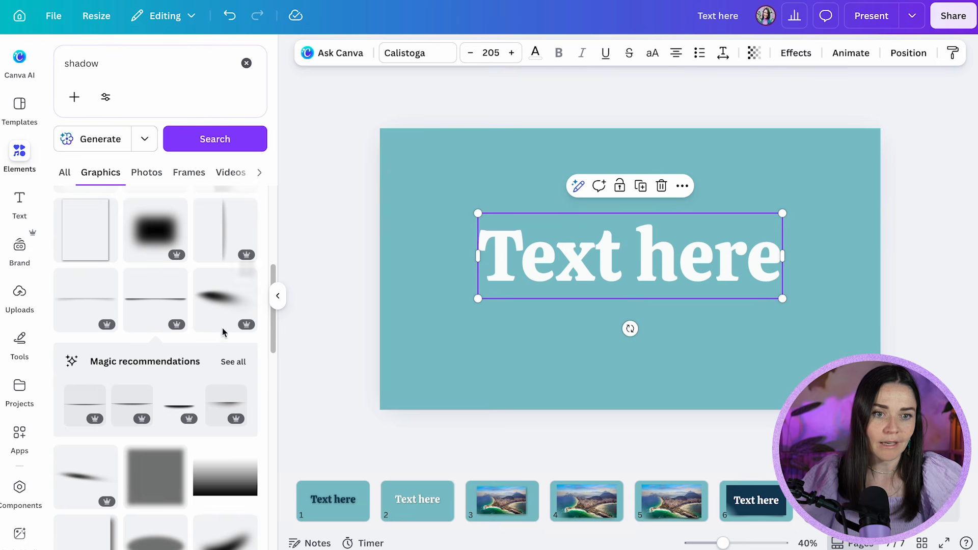
scroll(176, 313, "up", 5)
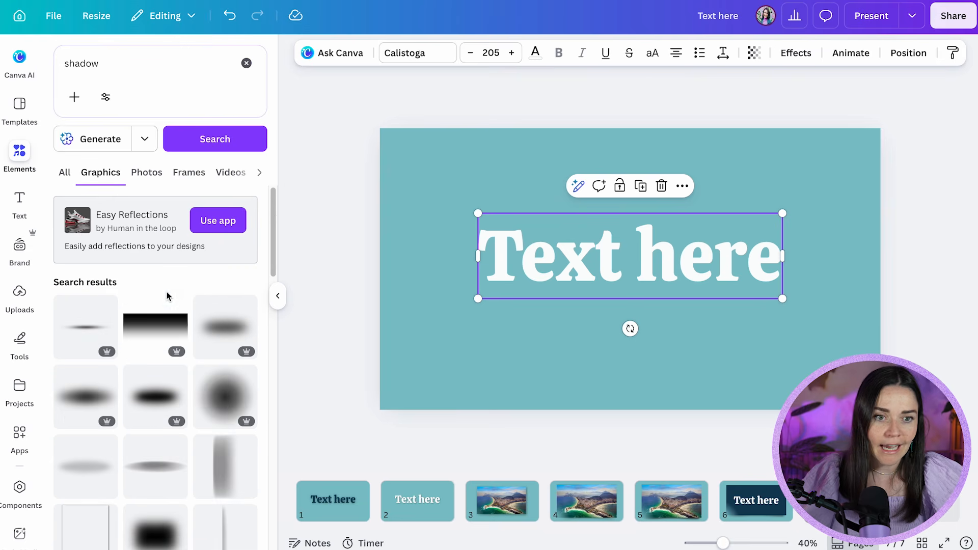
left_click(87, 327)
left_click_drag(799, 275, 804, 323)
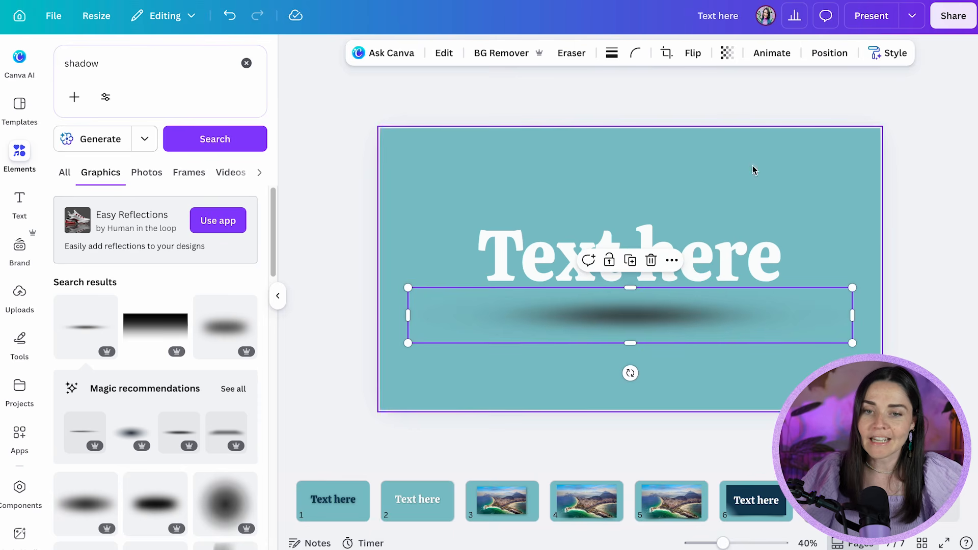
Fade the shadow graphic under the heading by making it more transparent
left_click(731, 57)
left_click(705, 105)
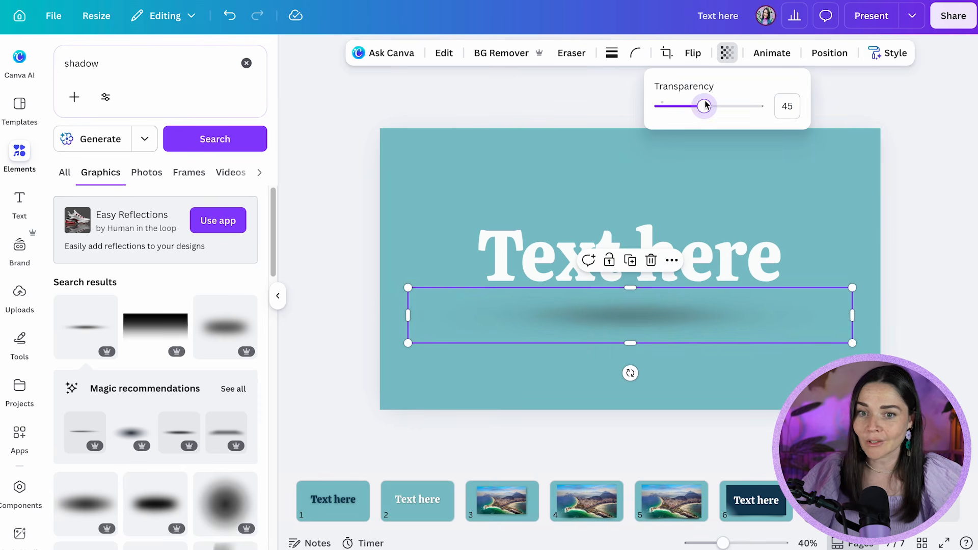
left_click_drag(697, 105, 678, 105)
left_click(846, 192)
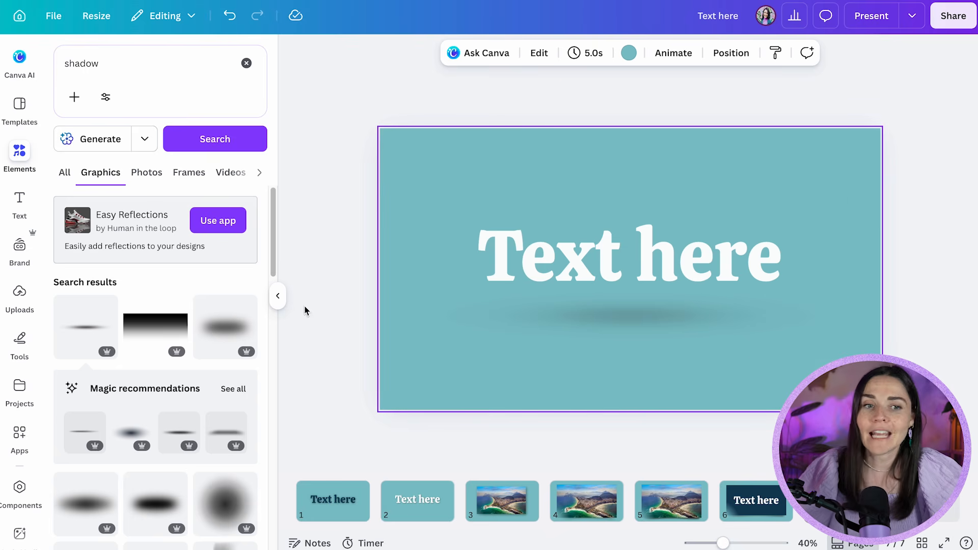
Duplicate the page with the heading and shadow, and replace the heading with the photo copied from page 5
left_click(149, 64)
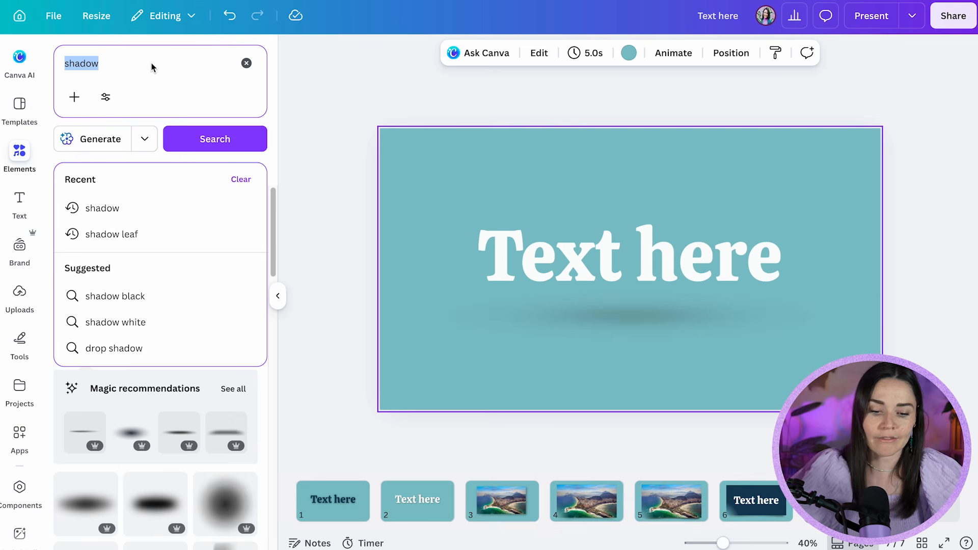
left_click(545, 407)
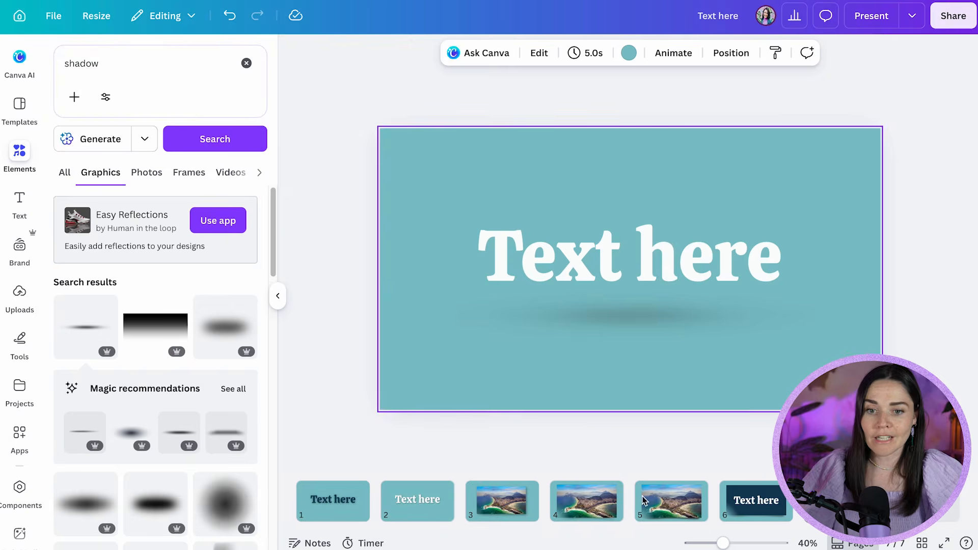
left_click(663, 501)
left_click(640, 333)
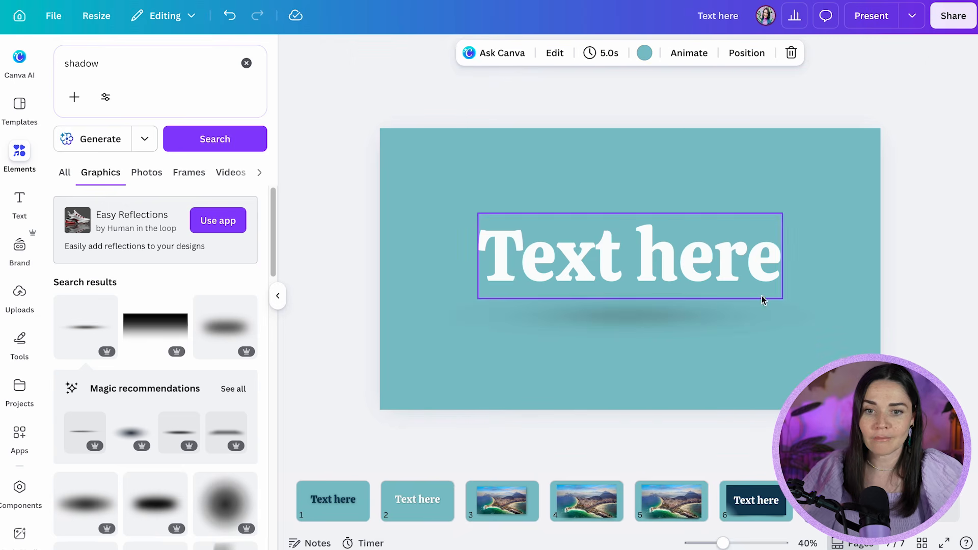
left_click(721, 277)
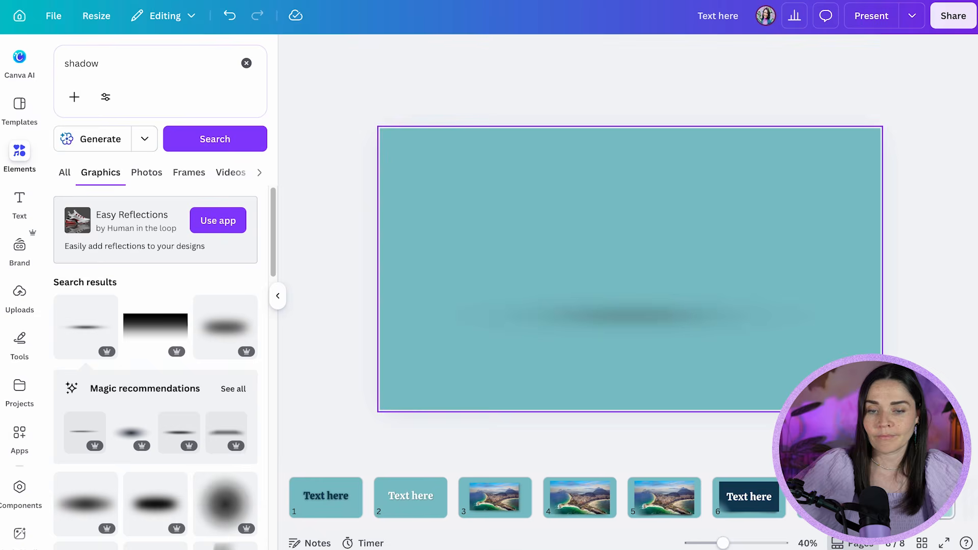
key("ctrl+v")
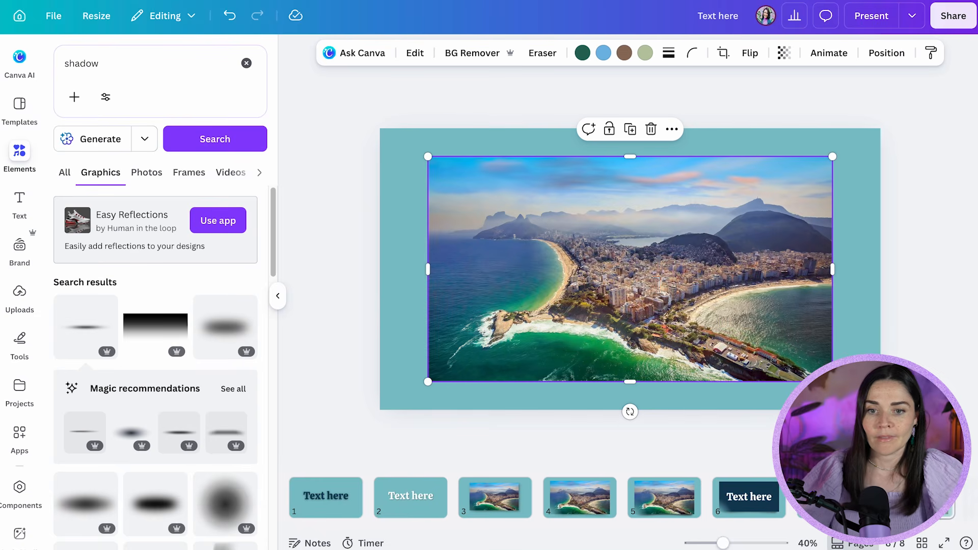
Shrink the pasted photo to roughly half the page width and position it above the shadow graphic
left_click_drag(833, 387, 671, 305)
left_click_drag(620, 268, 706, 288)
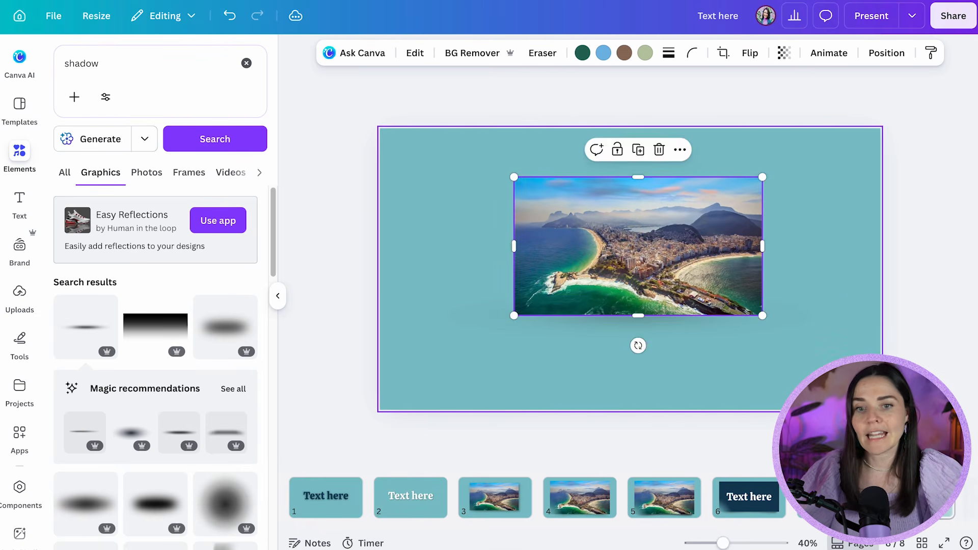
left_click(831, 378)
Compare the shadow on page 5, and make the shadow graphic under the small photo less transparent
left_click(666, 335)
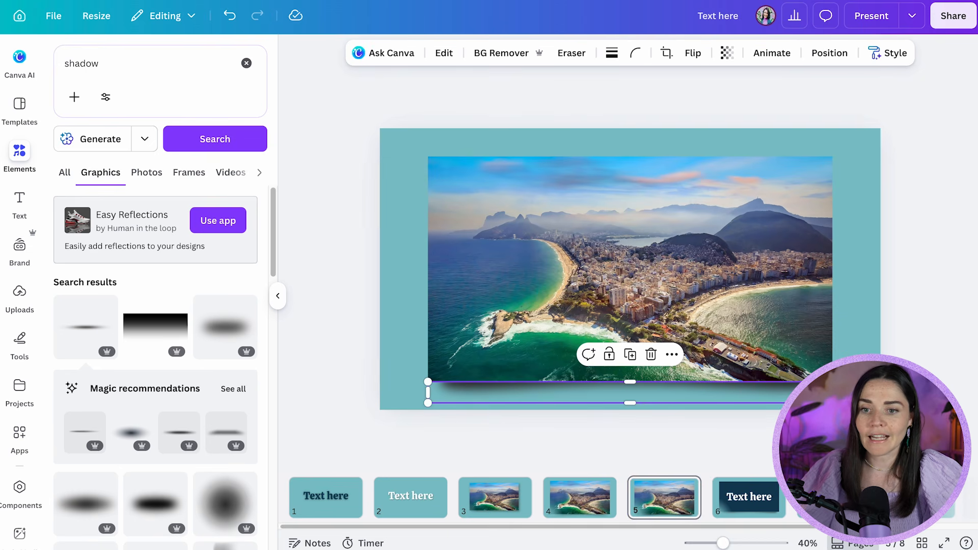
left_click(764, 375)
left_click(730, 319)
left_click(727, 53)
left_click_drag(719, 104, 747, 103)
left_click(880, 215)
Move the shadow graphic slightly so it sits centred just beneath the small photo's lower edge
left_click_drag(743, 334, 765, 341)
left_click(768, 360)
left_click(795, 352)
left_click(807, 379)
left_click(805, 378)
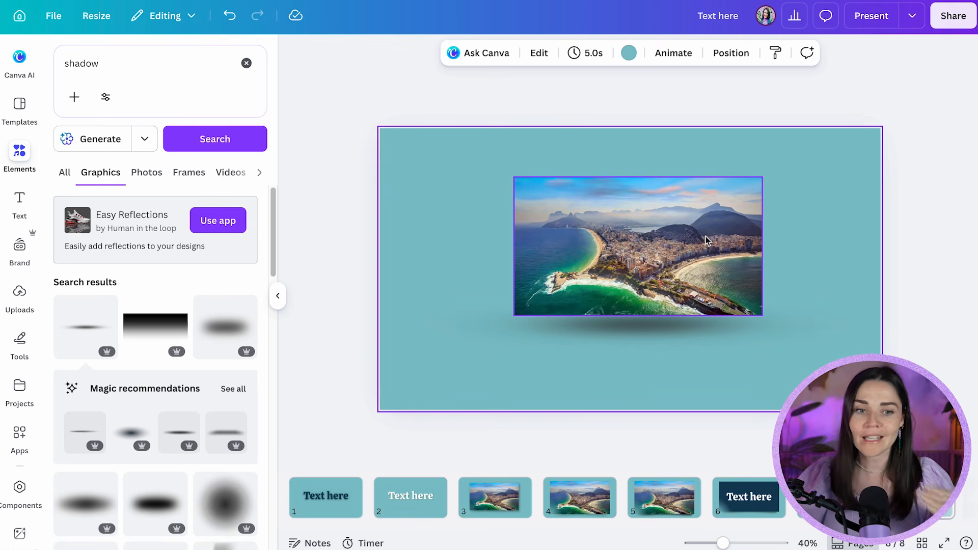
Darken the shadow graphic under the small photo further by reducing its transparency again
scroll(195, 424, "down", 1)
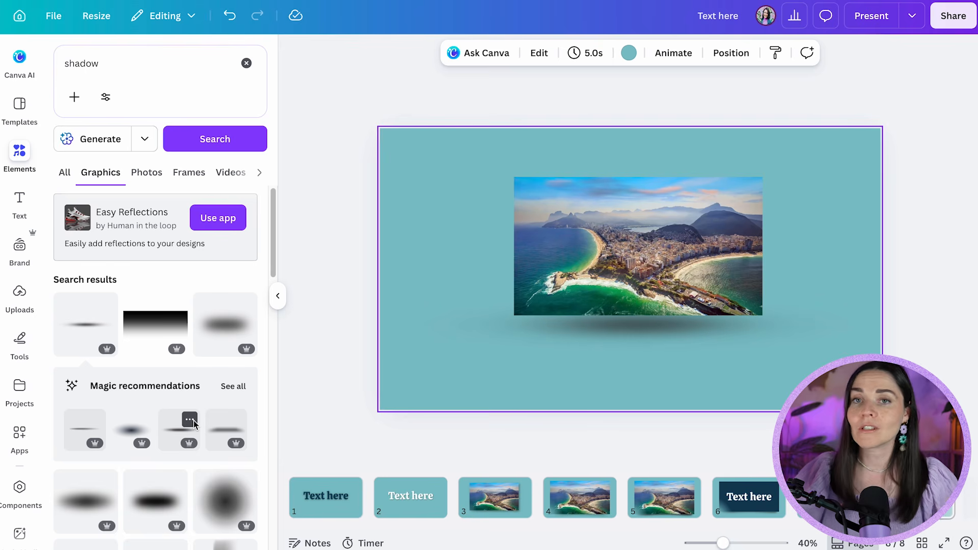
left_click(693, 330)
left_click(727, 53)
left_click_drag(746, 107, 795, 108)
Duplicate the page and swap the wide thin shadow on the copy for the darker oval shadow graphic
key("ctrl+Return")
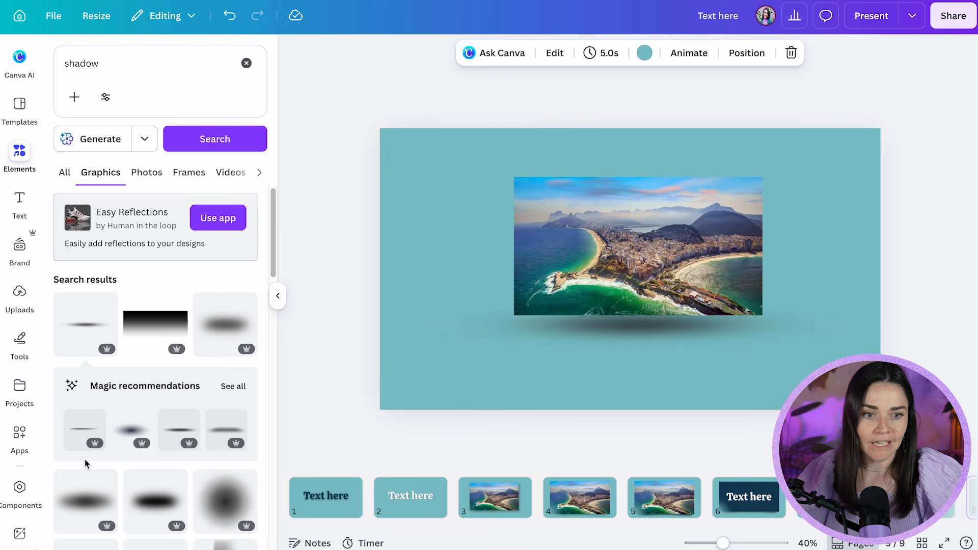
left_click(158, 496)
left_click_drag(589, 282, 507, 367)
left_click(649, 327)
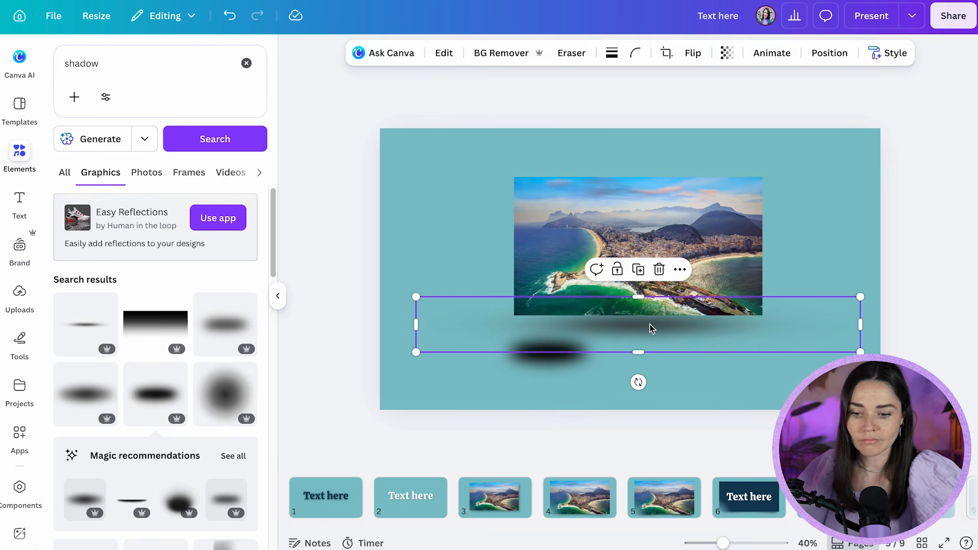
key("Delete")
Enlarge the oval shadow graphic to about 1006 by 1009 px and position it centred just below the photo
left_click(577, 361)
left_click_drag(605, 296, 614, 360)
left_click(873, 344)
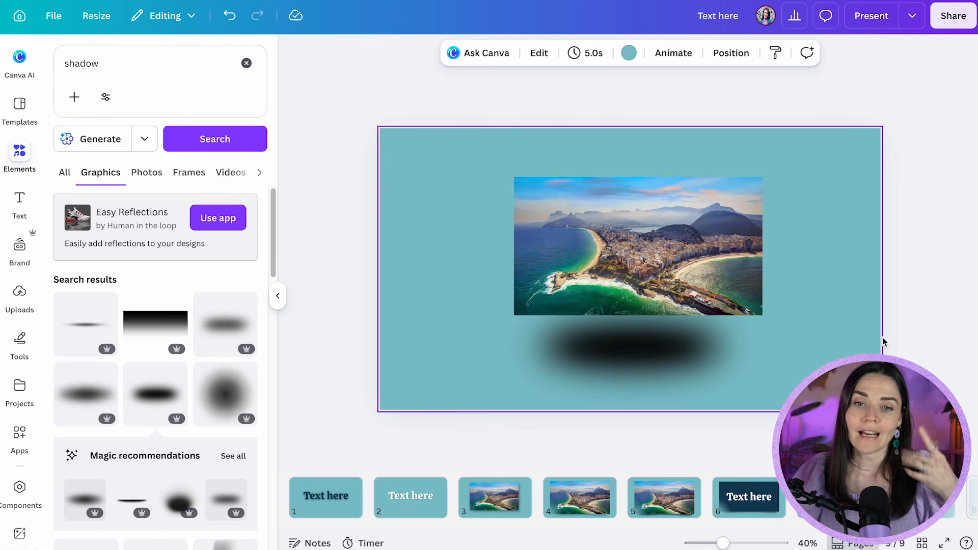
left_click(693, 356)
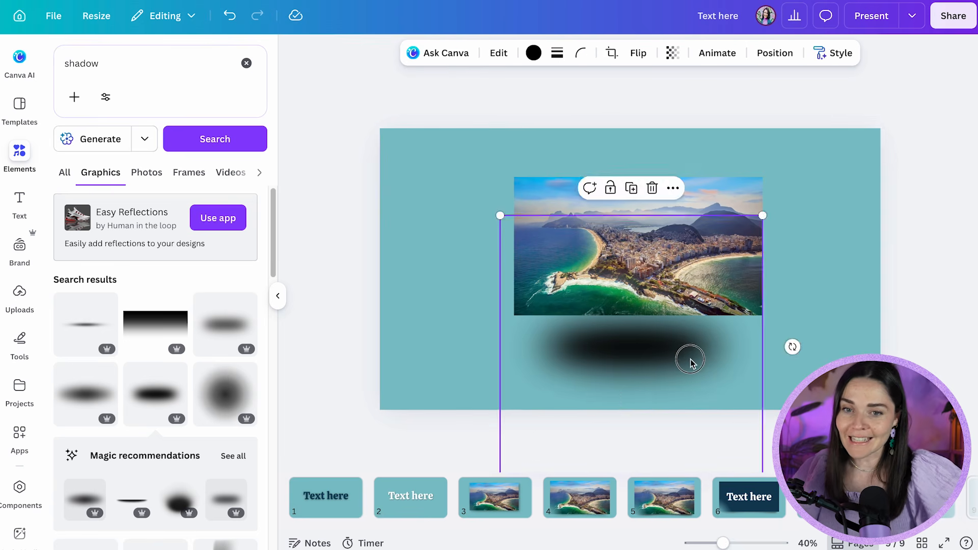
left_click_drag(696, 353, 698, 340)
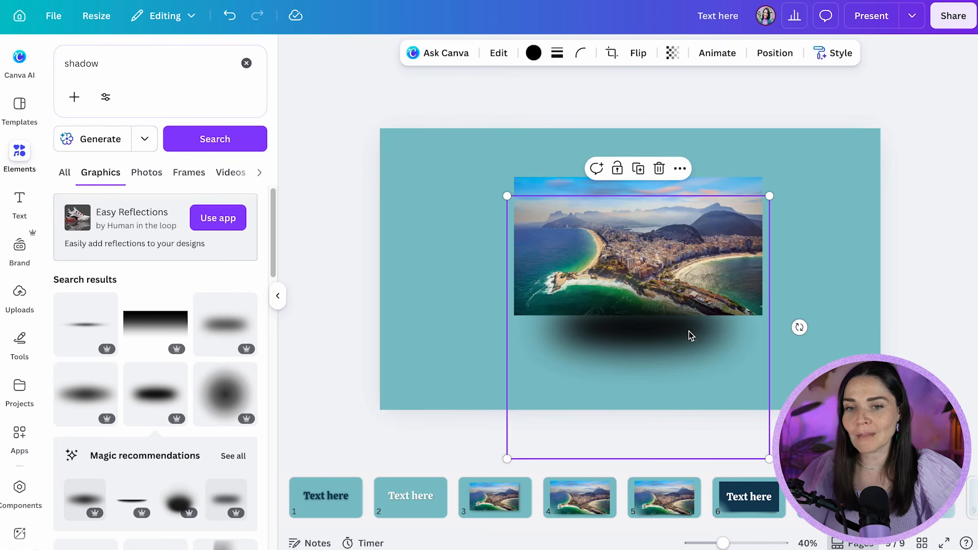
left_click_drag(669, 334, 668, 351)
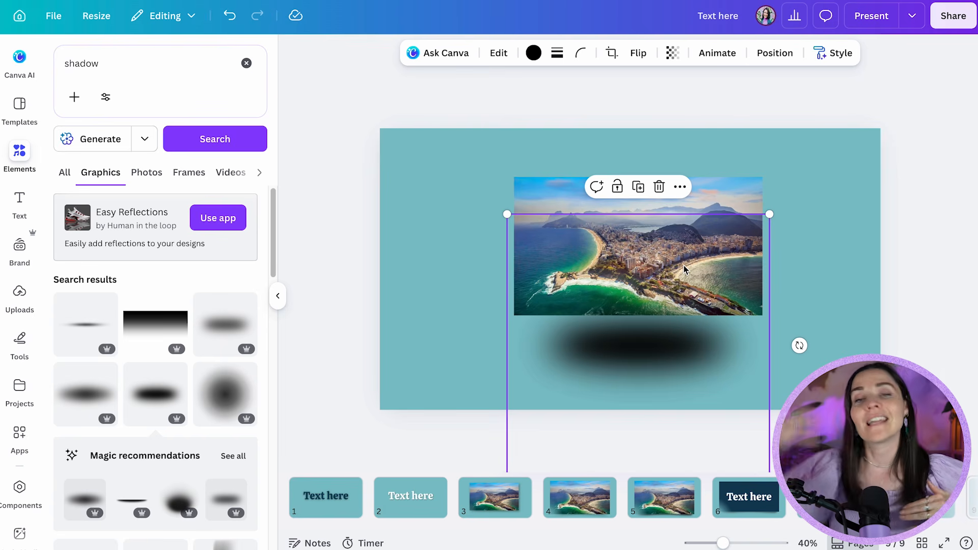
Send the oval shadow graphic backward behind the photo and check the order of the page's layers
left_click(782, 54)
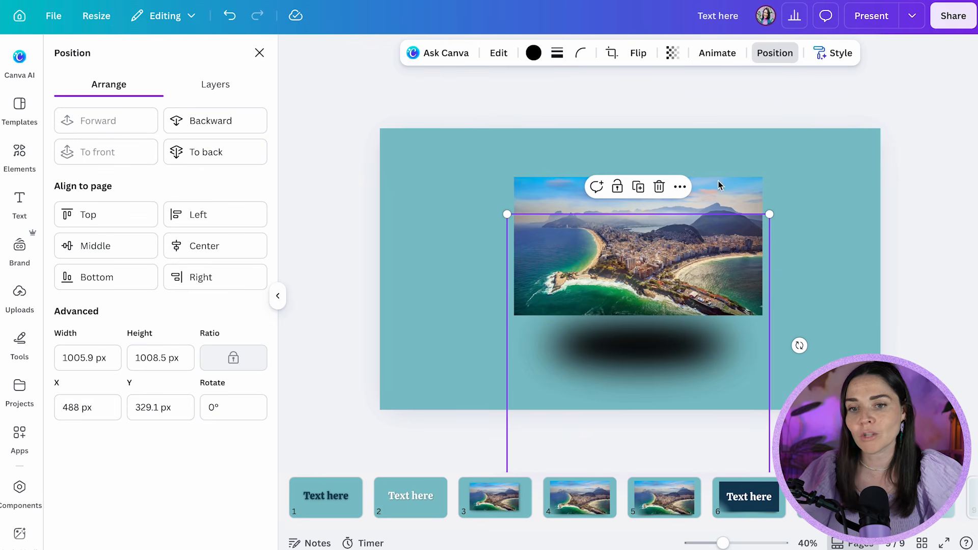
left_click(209, 126)
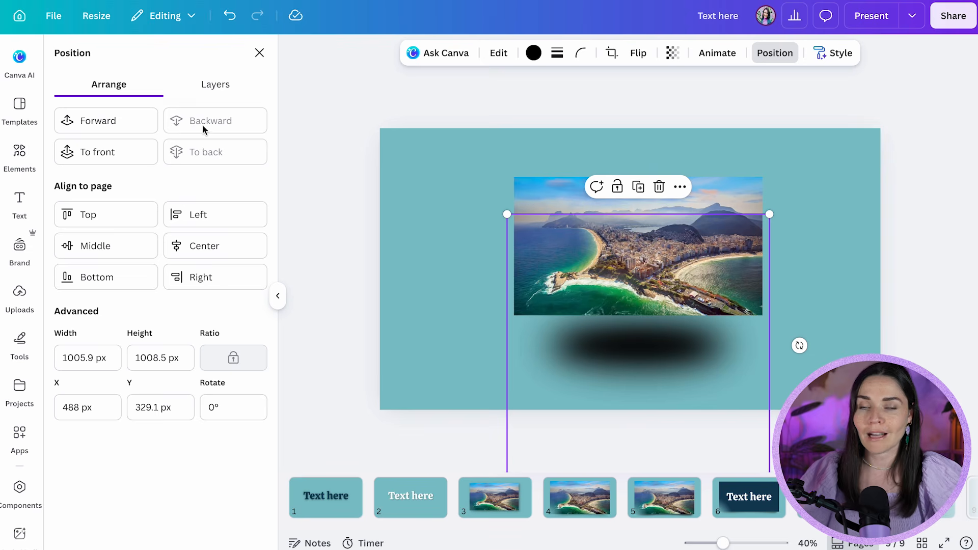
left_click(229, 89)
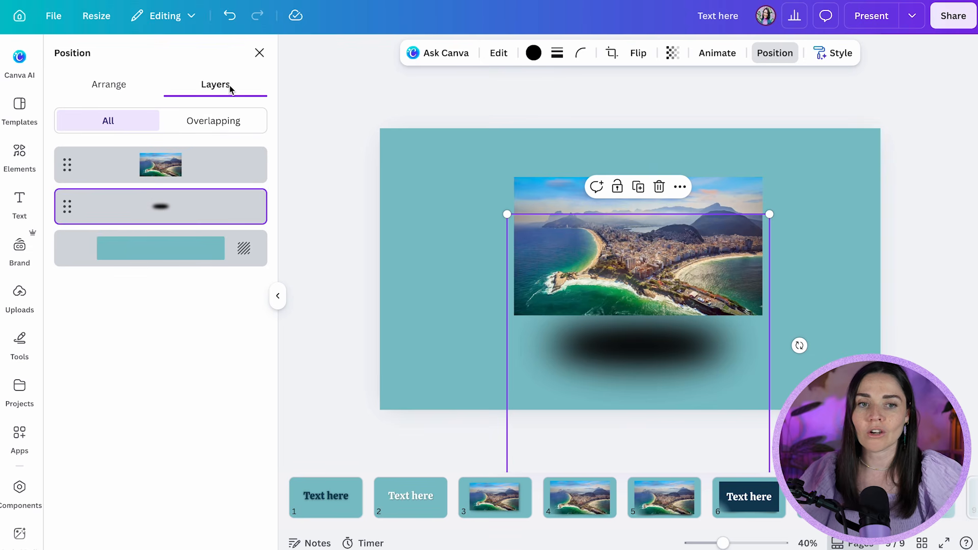
left_click_drag(178, 201, 204, 216)
Set the oval shadow's transparency to about 37 and move it up so it tucks under the photo's lower edge
left_click(402, 258)
left_click(638, 366)
left_click(673, 62)
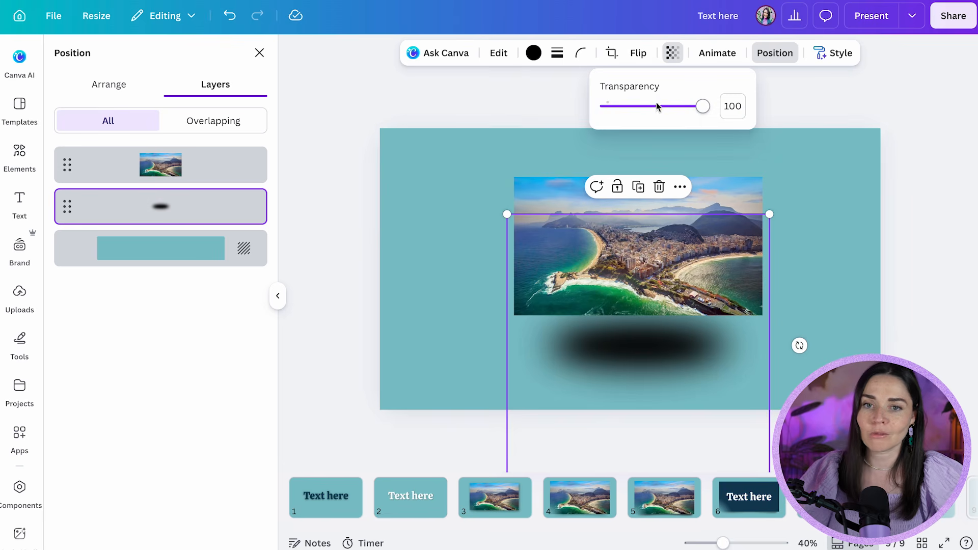
left_click_drag(653, 112, 630, 111)
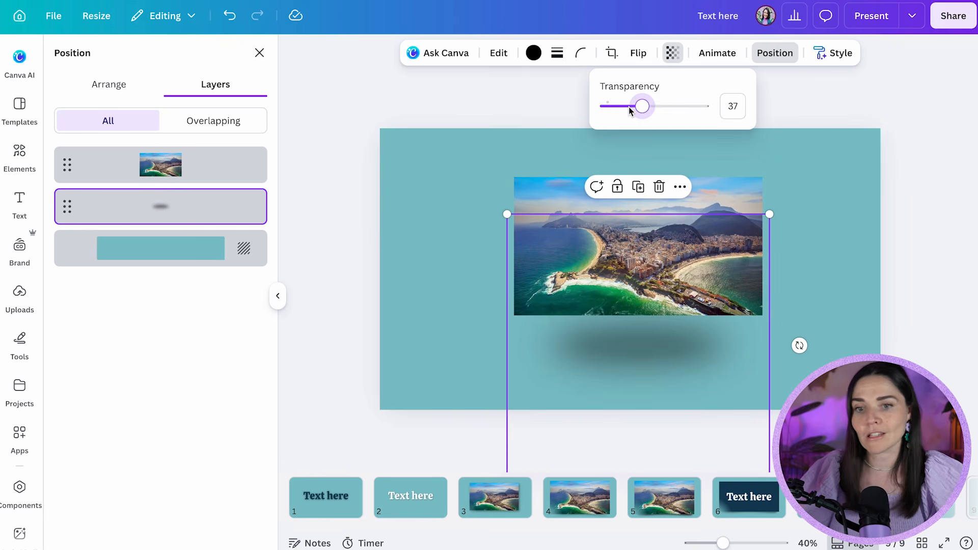
left_click_drag(669, 347, 668, 314)
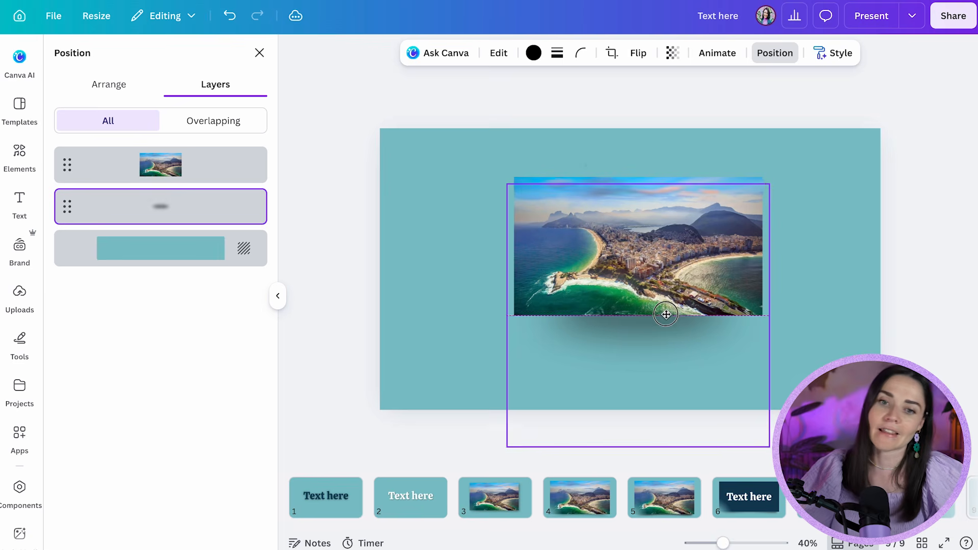
left_click(849, 318)
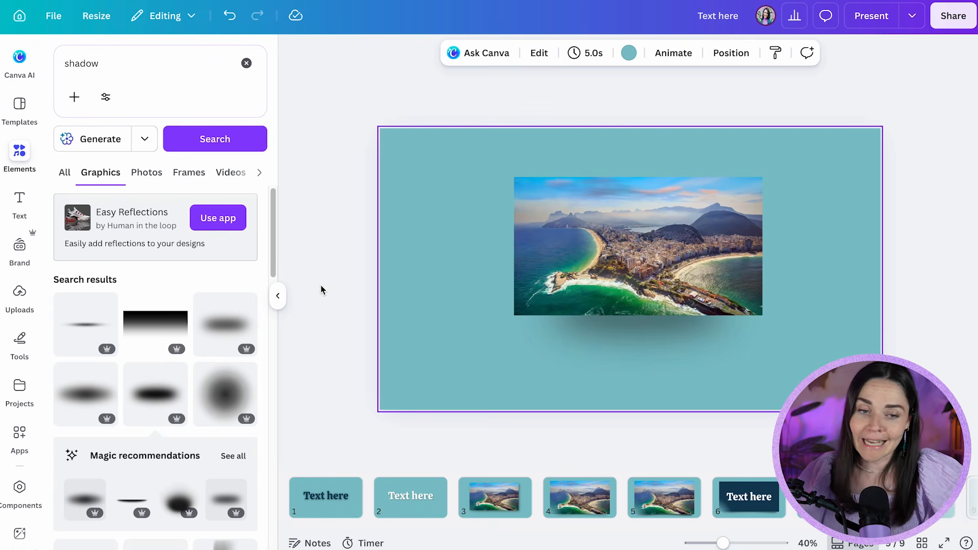
Browse the shadow graphics for other shapes such as slanted, rectangular and gradient shadows
scroll(175, 306, "down", 5)
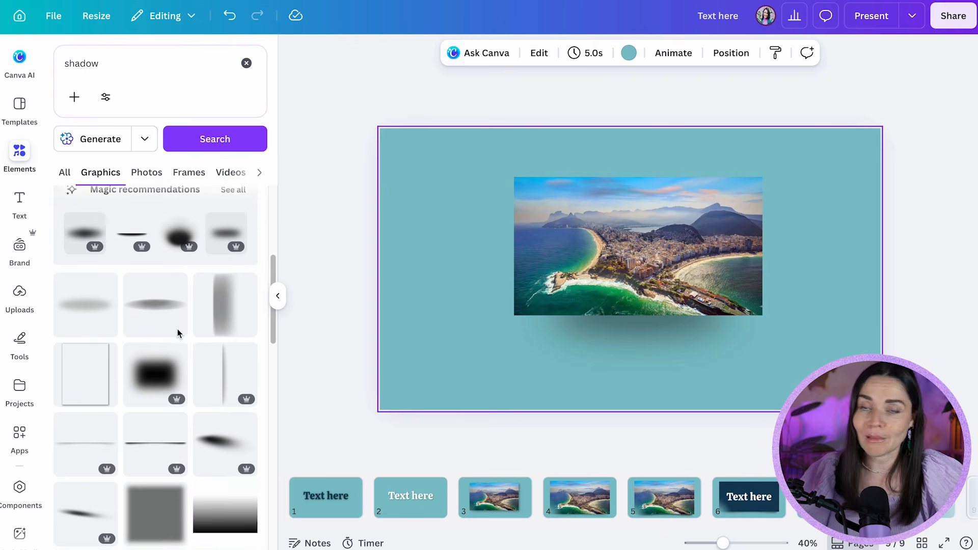
scroll(178, 334, "down", 1)
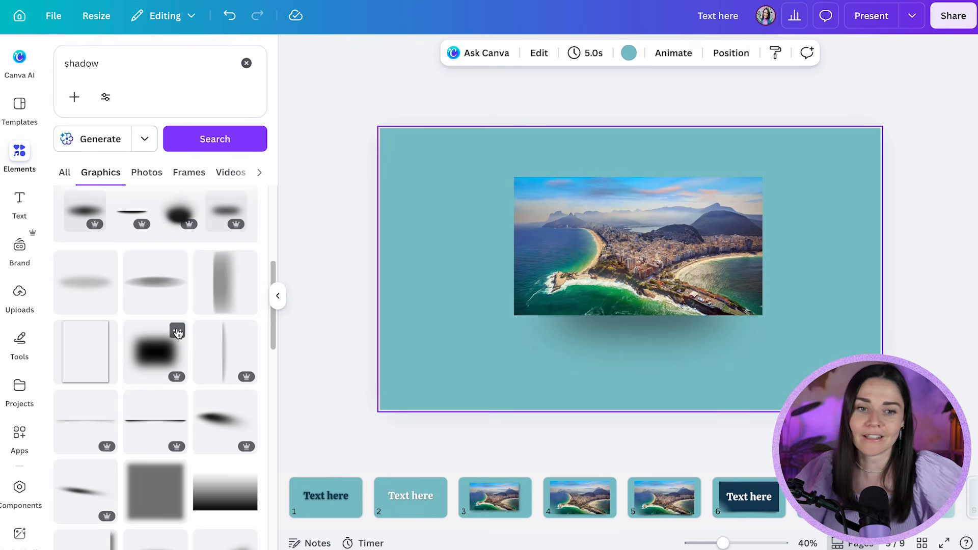
scroll(188, 347, "down", 5)
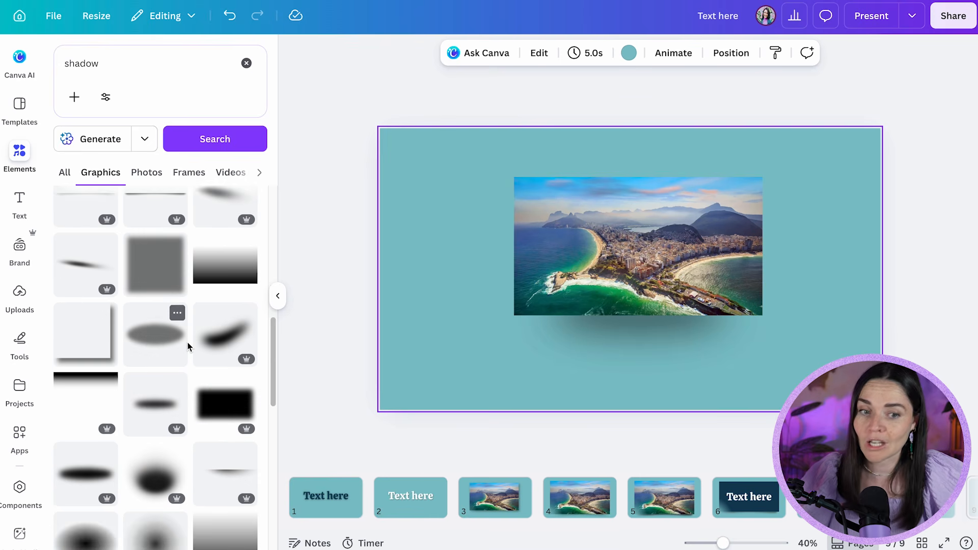
scroll(187, 347, "up", 2)
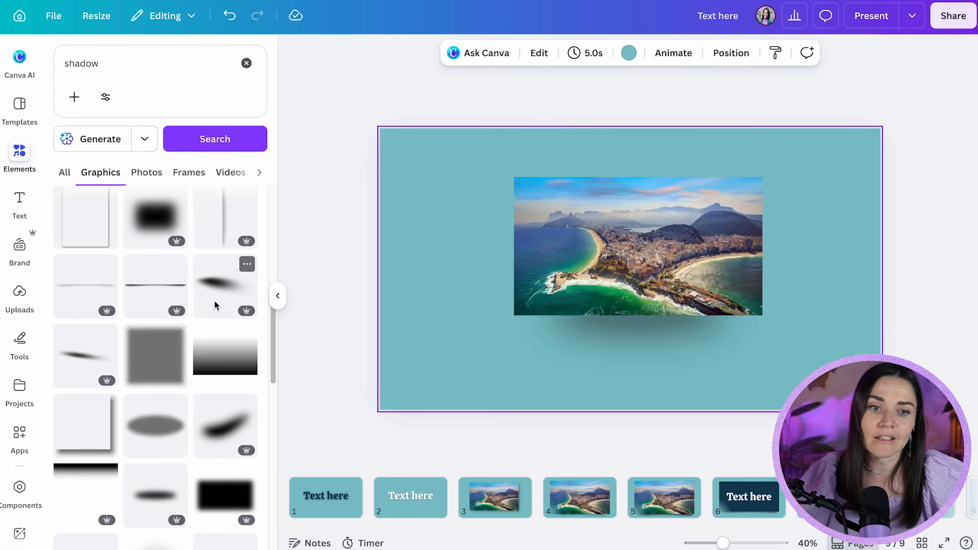
Try the slanted blurred shadow graphic on the photo page and delete it
left_click(224, 288)
left_click_drag(535, 284, 447, 379)
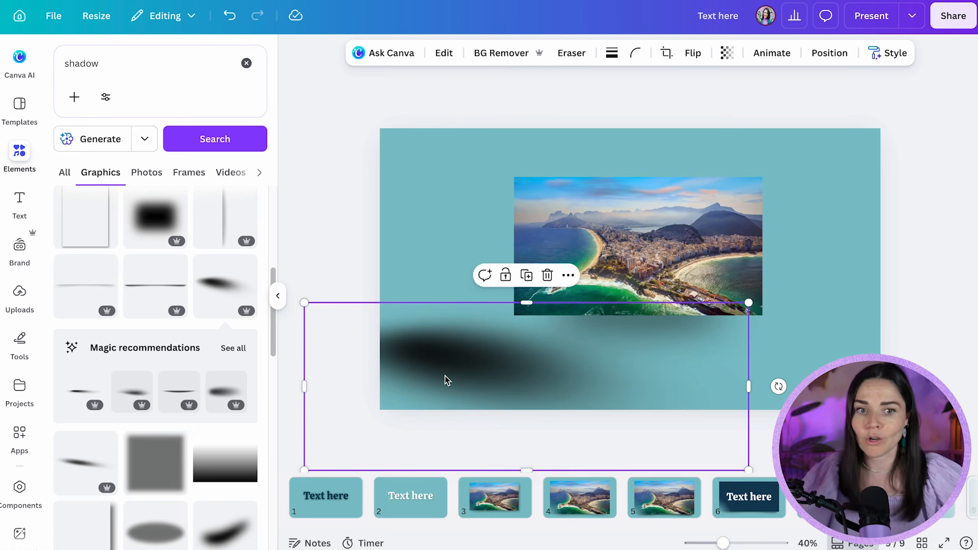
key("Delete")
Browse the remaining shadow graphics, including foliage, window and light-beam shadows
scroll(204, 313, "down", 5)
scroll(198, 313, "down", 5)
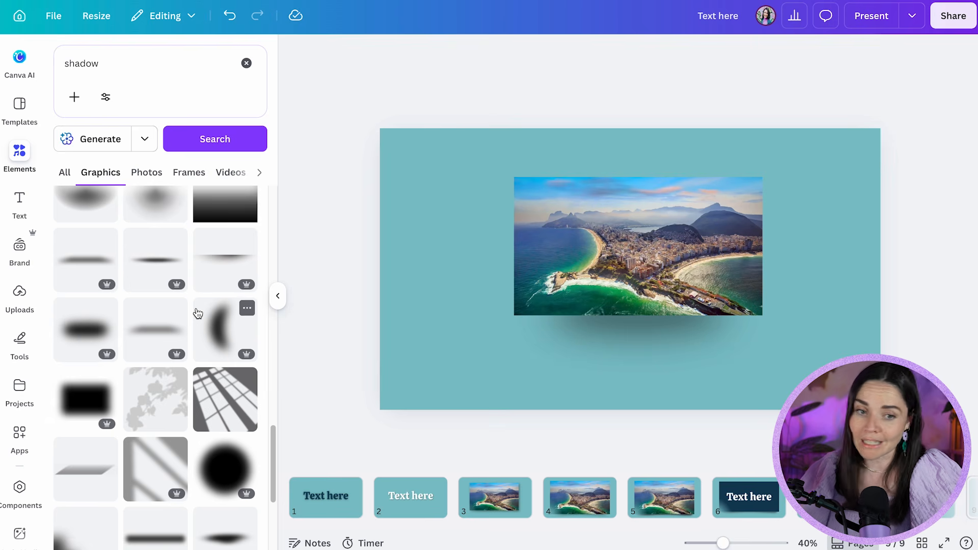
scroll(198, 313, "down", 2)
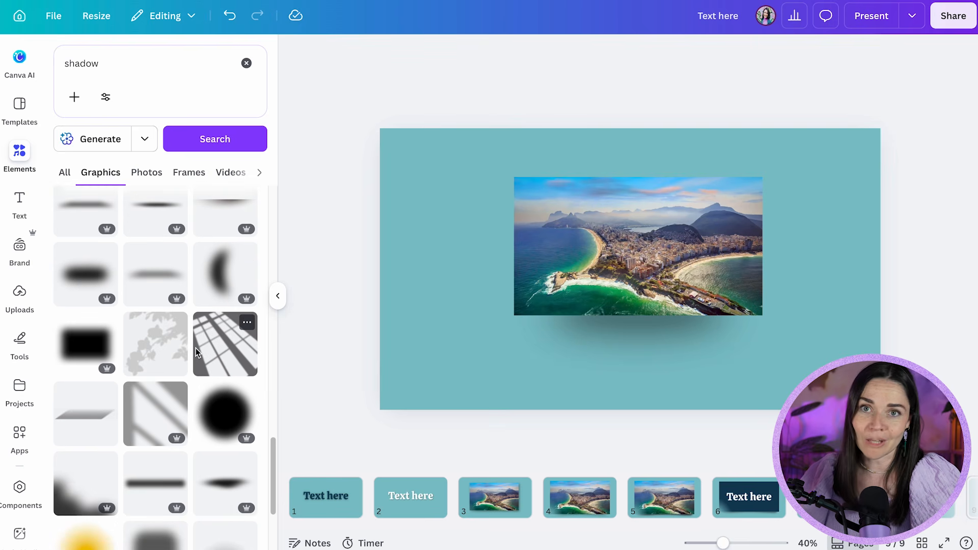
scroll(196, 347, "down", 2)
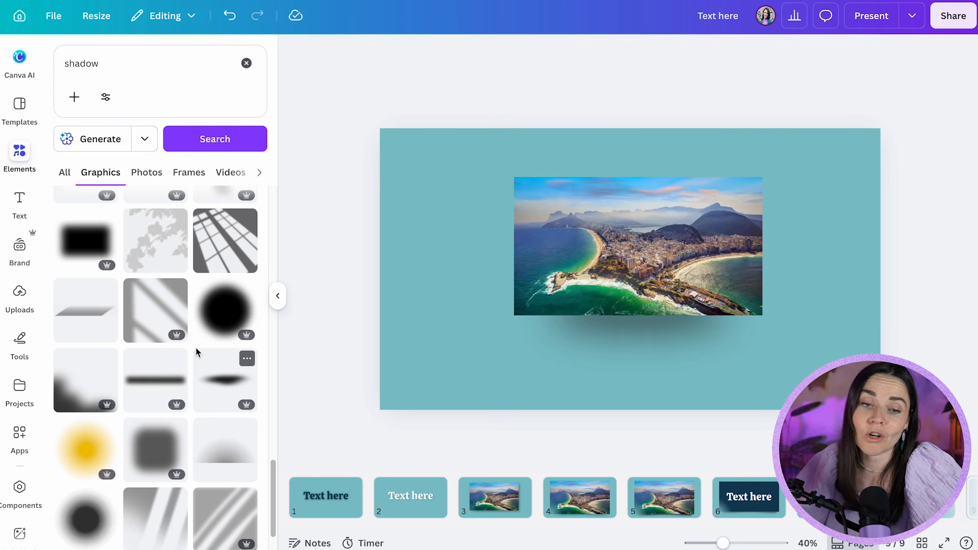
scroll(197, 353, "down", 1)
left_click(608, 350)
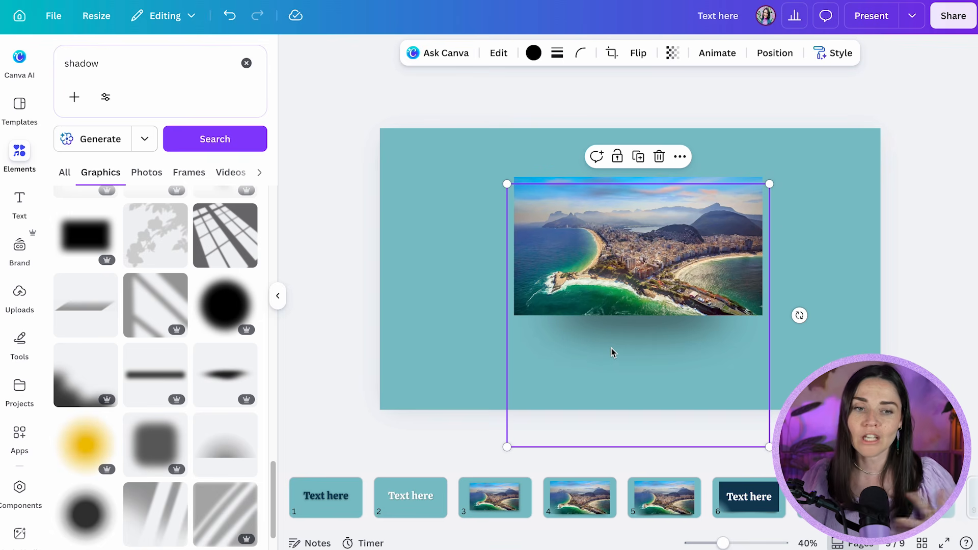
scroll(204, 288, "down", 6)
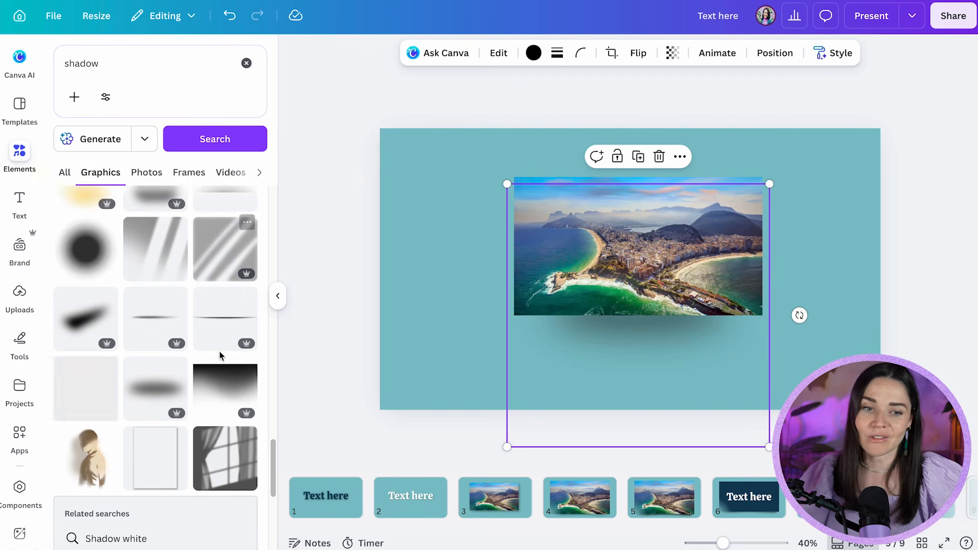
scroll(221, 356, "up", 20)
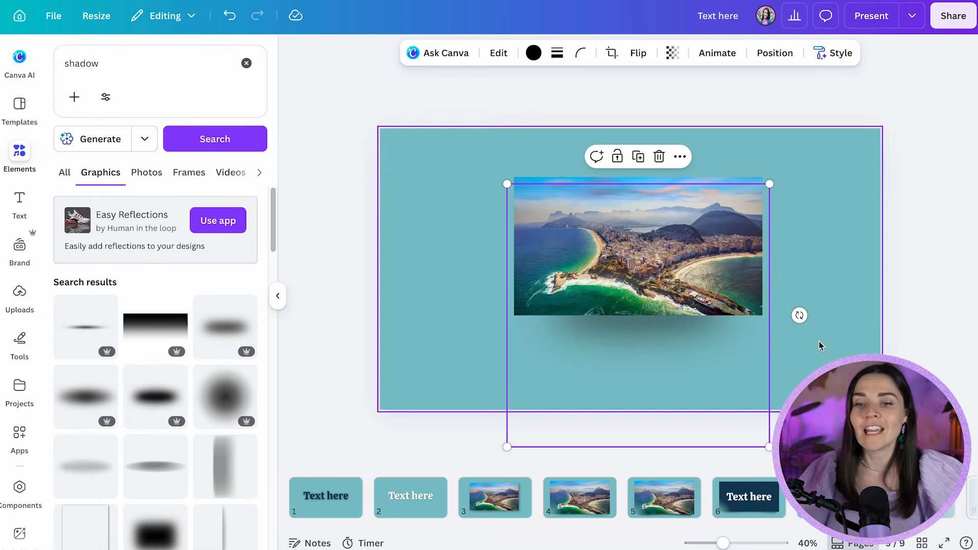
Duplicate the floating photo page and the page 7 with the floating "Text here" text
scroll(510, 497, "right", 5)
left_click(855, 497)
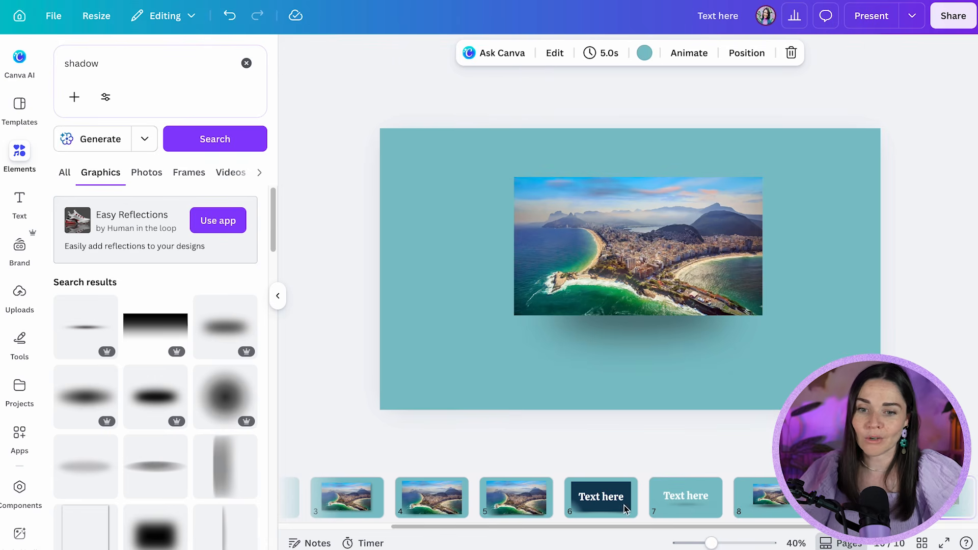
left_click(677, 507)
key("ctrl+d")
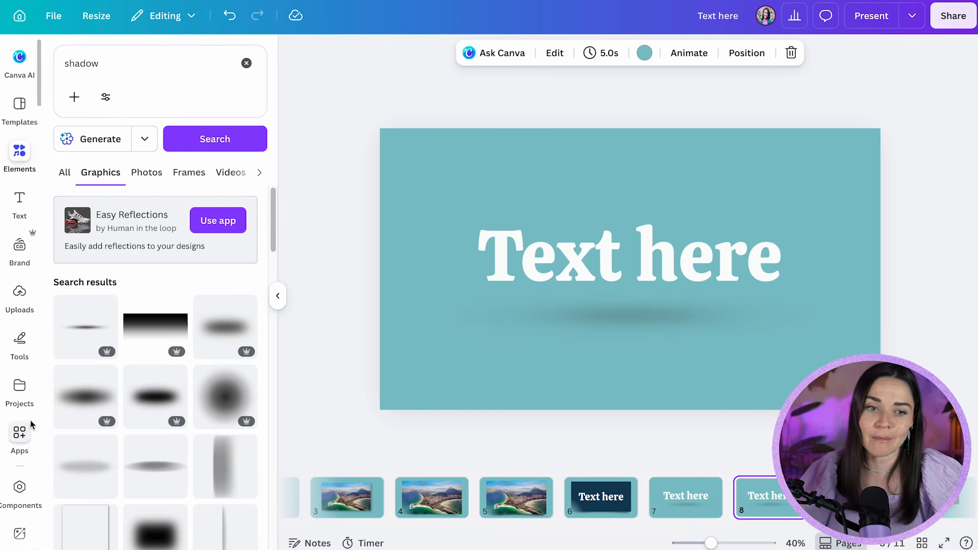
Search the graphics for "shadow leaf" and place the blurred palm-leaf shadow in the upper-left corner of the duplicated text page
scroll(227, 391, "down", 5)
scroll(227, 392, "down", 1)
left_click(147, 68)
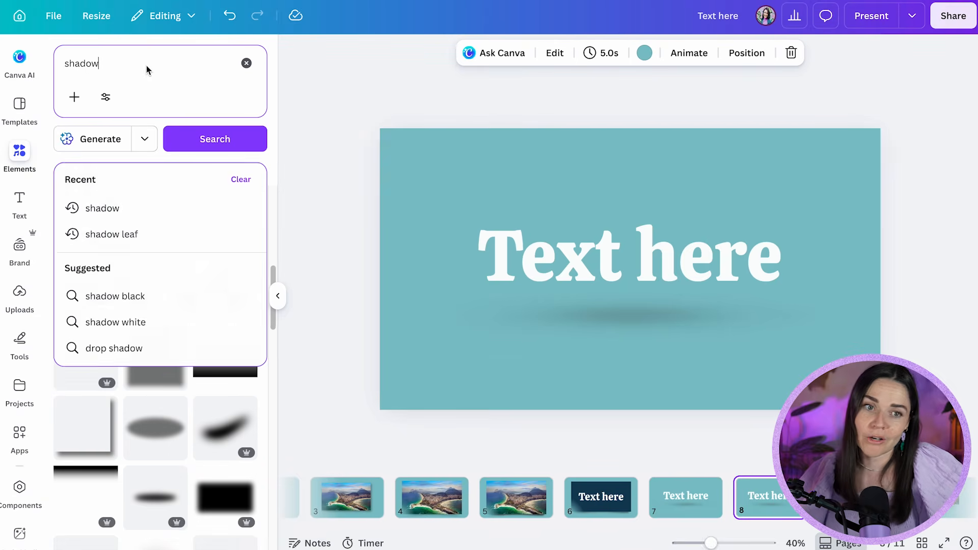
type("leaf")
key("Return")
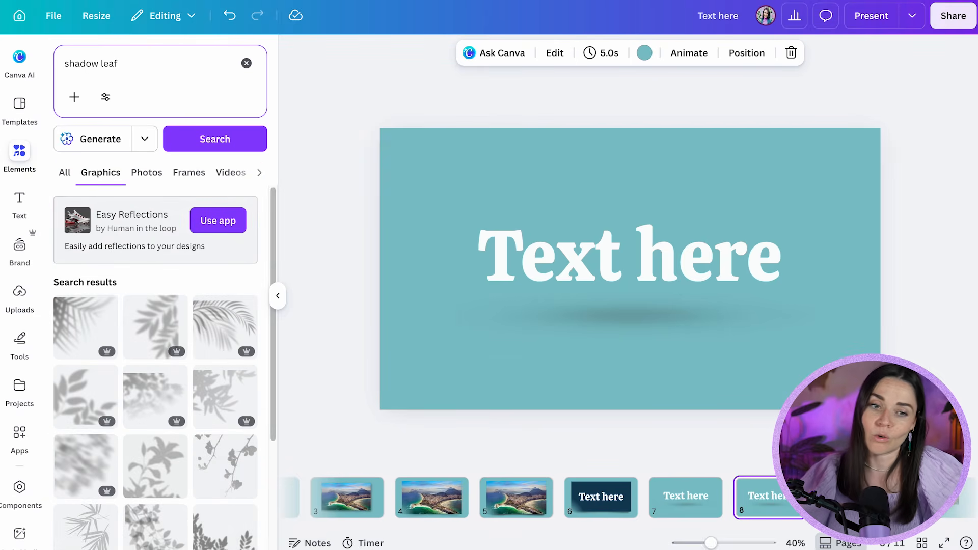
left_click(121, 326)
left_click_drag(557, 201, 422, 159)
Set the palm-leaf shadow's transparency to about 24
left_click(739, 53)
left_click(697, 103)
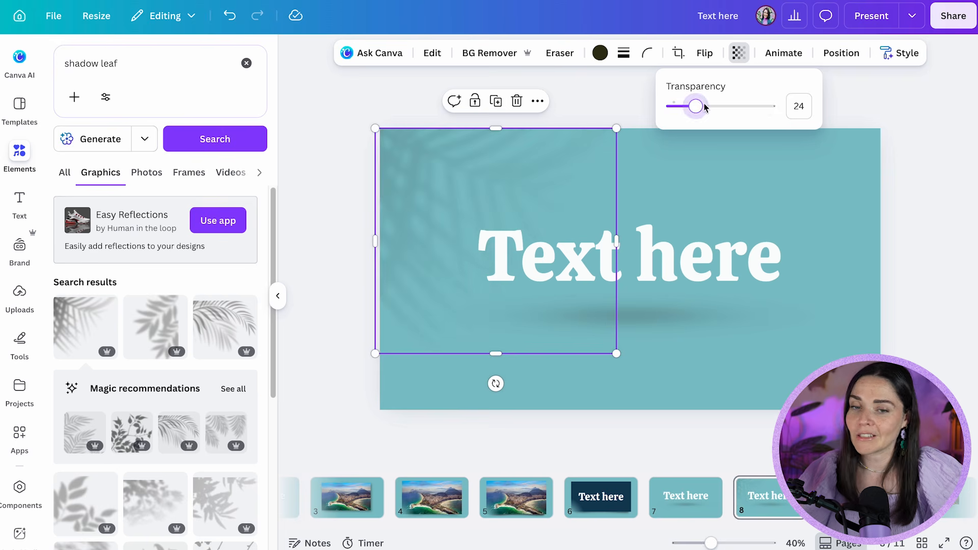
left_click(759, 193)
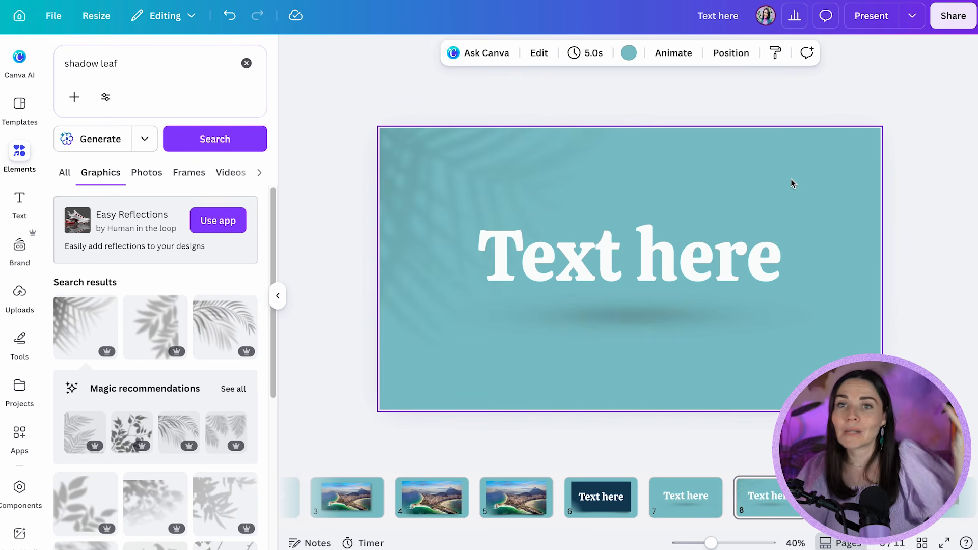
Search the graphics for "shadow room"
double_click(108, 65)
type("room")
key("Return")
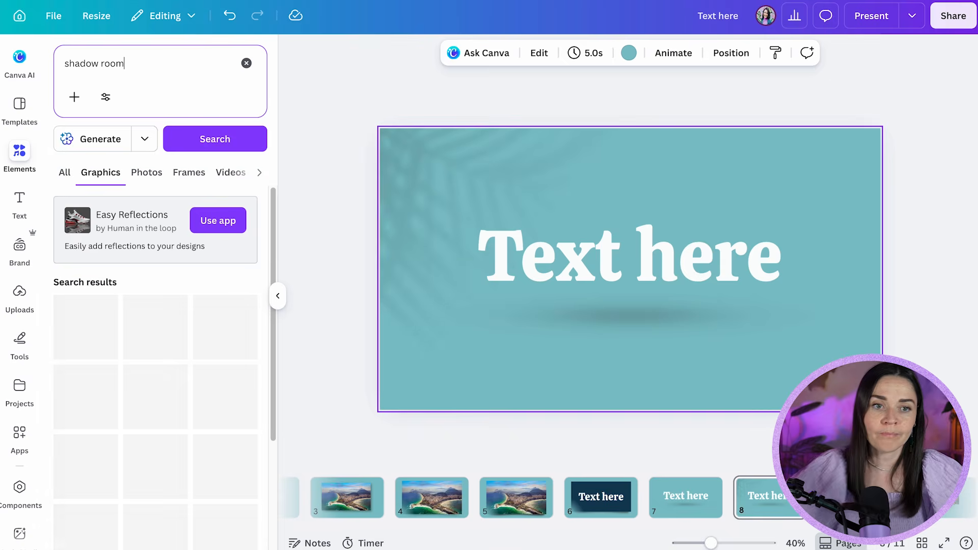
Duplicate page 8 and delete the palm-leaf shadow from the copy
left_click(504, 139)
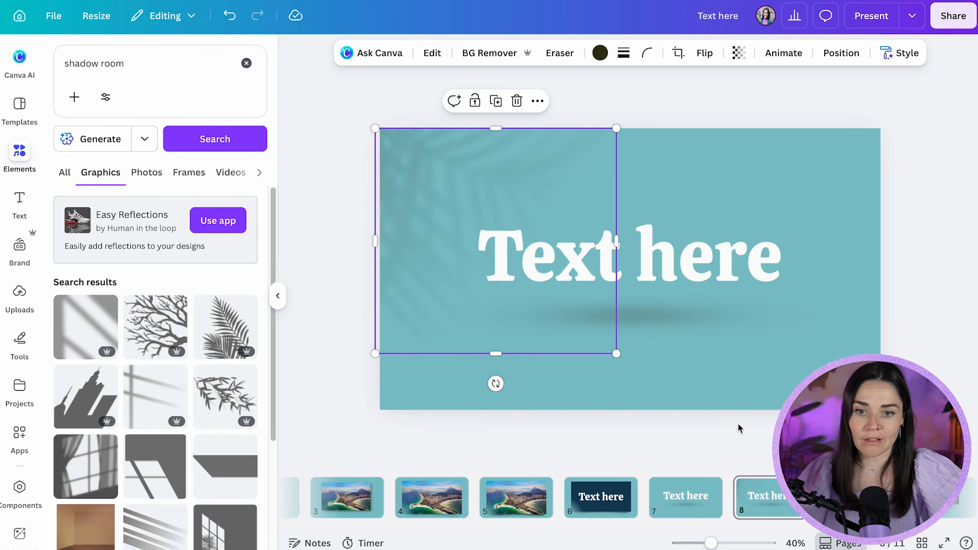
left_click(761, 498)
key("super+d")
left_click(430, 187)
key("Delete")
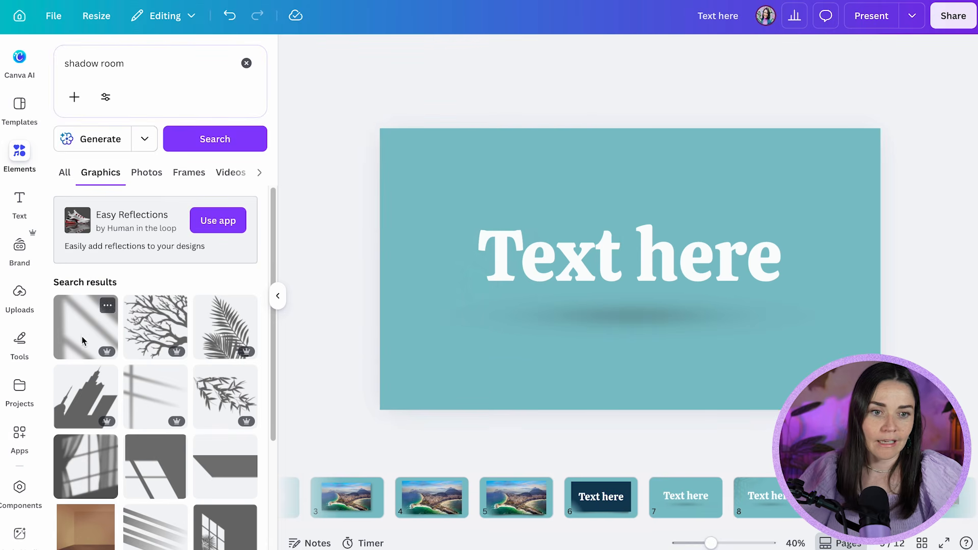
Try the window-bar shadow graphic enlarged over the left part of the text page, check it up close and delete it
left_click(130, 374)
left_click_drag(663, 295, 706, 409)
left_click_drag(566, 333, 557, 323)
left_click(795, 321)
left_click(898, 153)
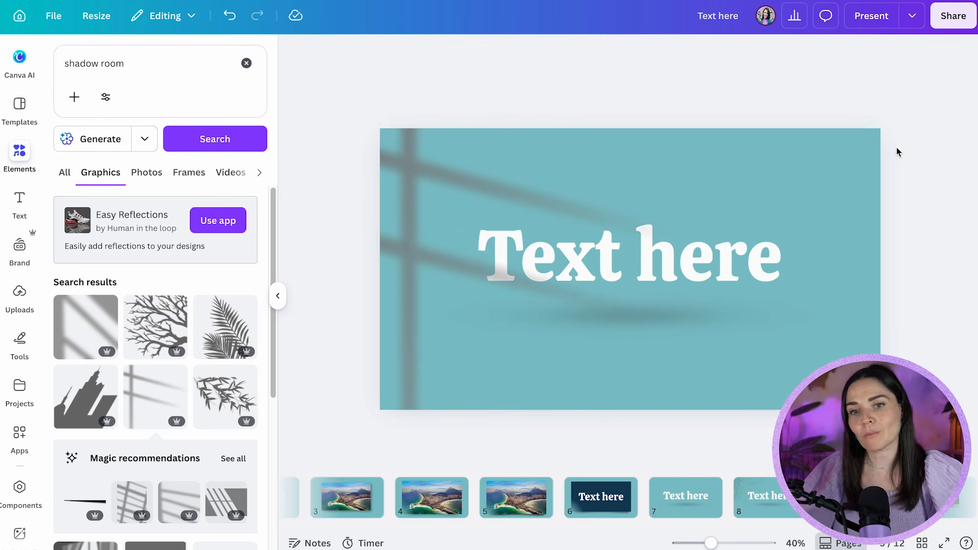
left_click(438, 195)
scroll(421, 199, "up", 5)
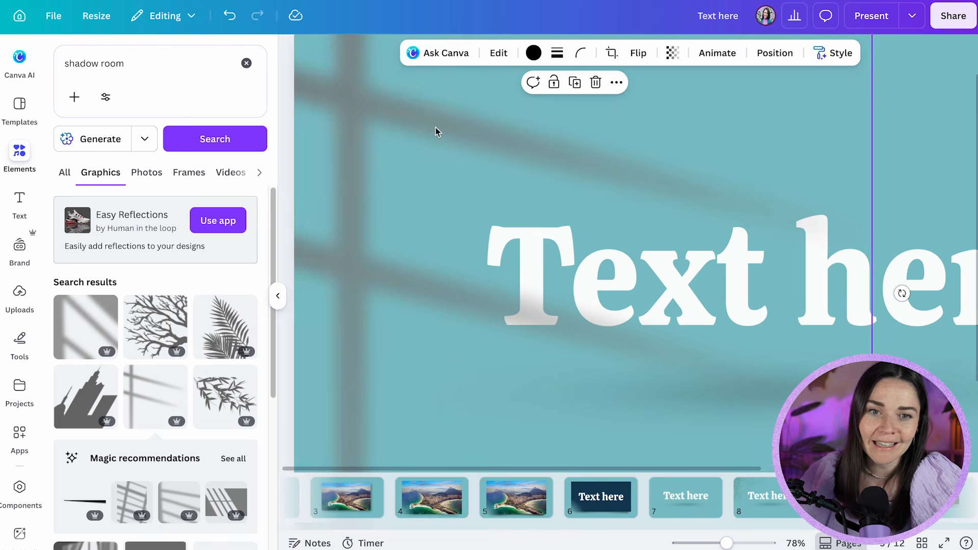
scroll(437, 130, "down", 8)
scroll(428, 131, "up", 3)
key("Delete")
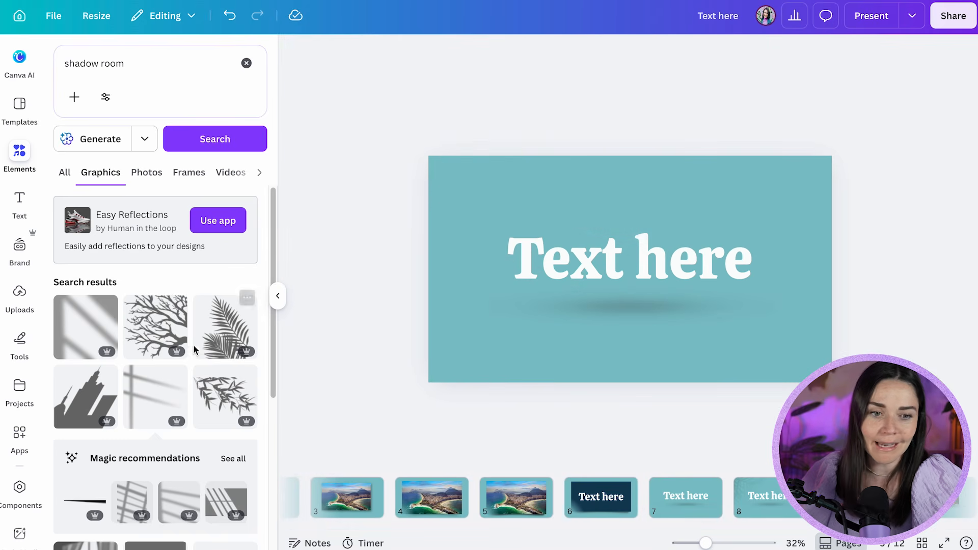
Try the diagonal window-light shadow graphic, enlarged to cover the full width of the text page
left_click(89, 321)
left_click_drag(540, 179, 286, 98)
left_click_drag(522, 155, 602, 301)
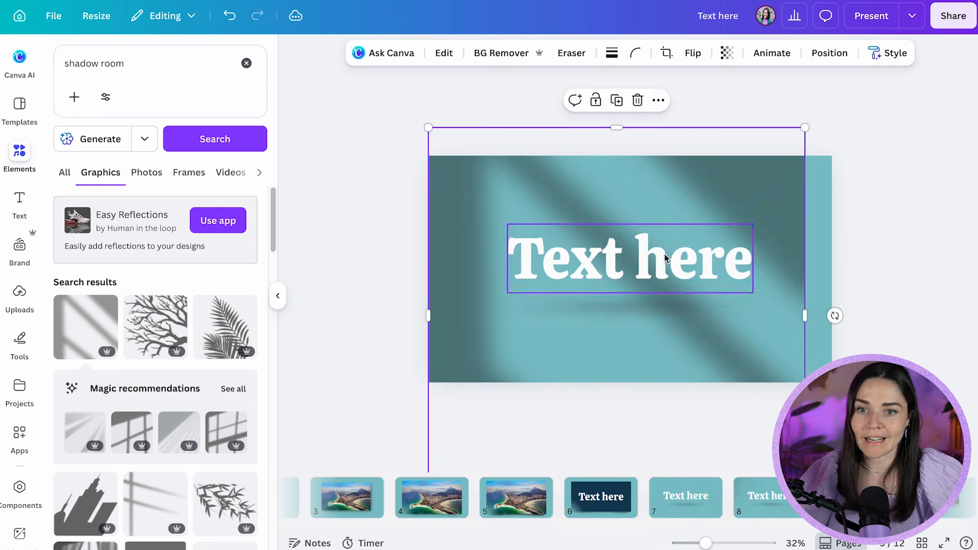
left_click_drag(803, 125, 832, 99)
left_click(909, 229)
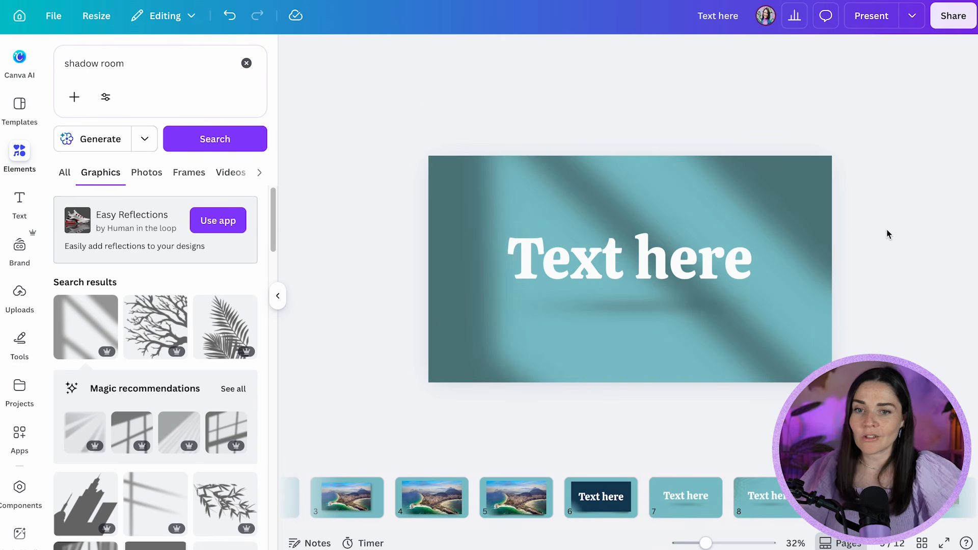
Lower the diagonal window-light shadow's transparency and delete it from the page
left_click(747, 194)
left_click(727, 52)
left_click_drag(759, 105, 710, 105)
left_click(904, 188)
key("Delete")
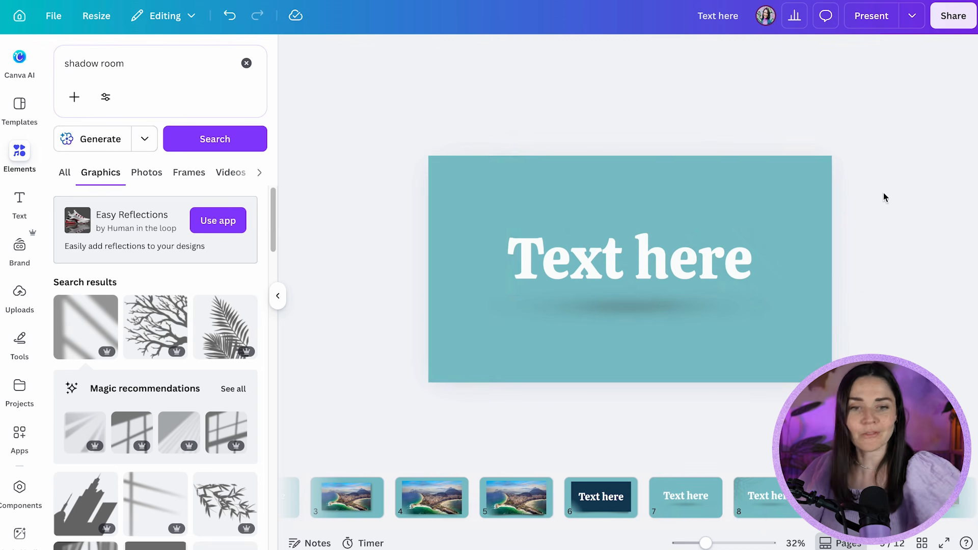
Add a blank page at the end and insert the brand photo of the woman standing in a pink blazer
left_click(770, 503)
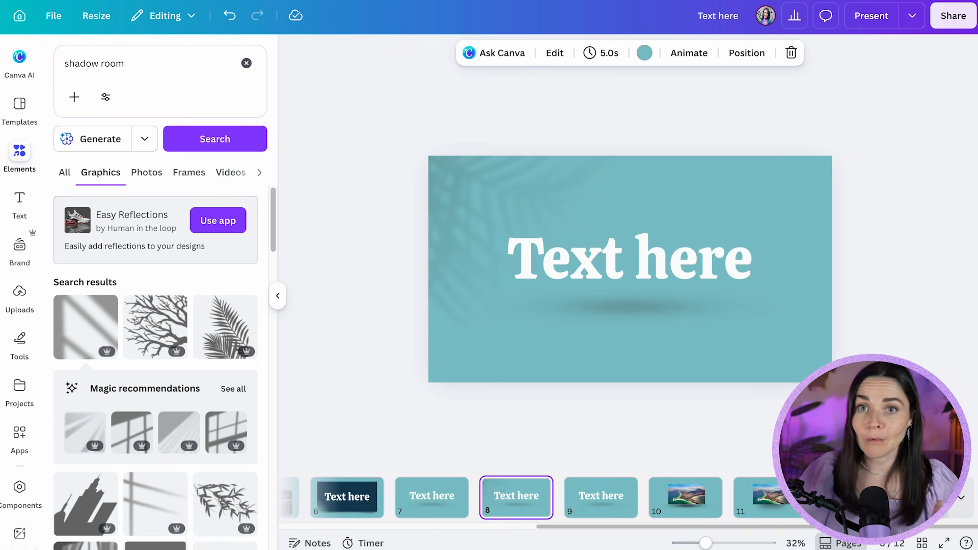
left_click(927, 498)
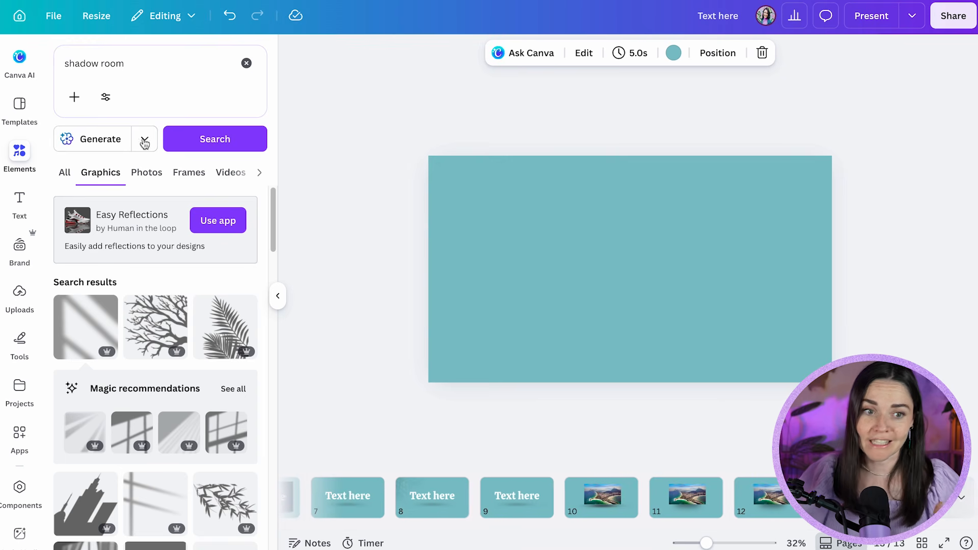
left_click(16, 247)
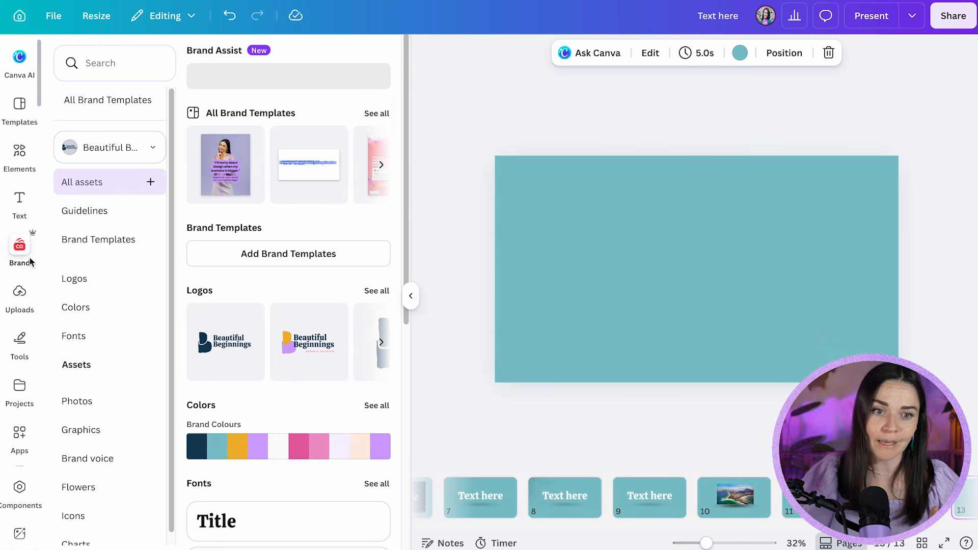
left_click(93, 406)
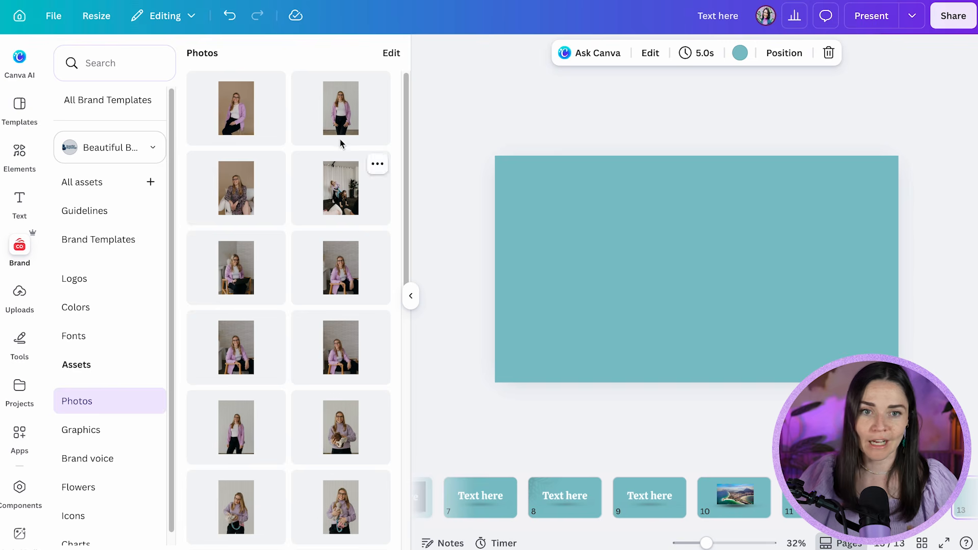
left_click(358, 122)
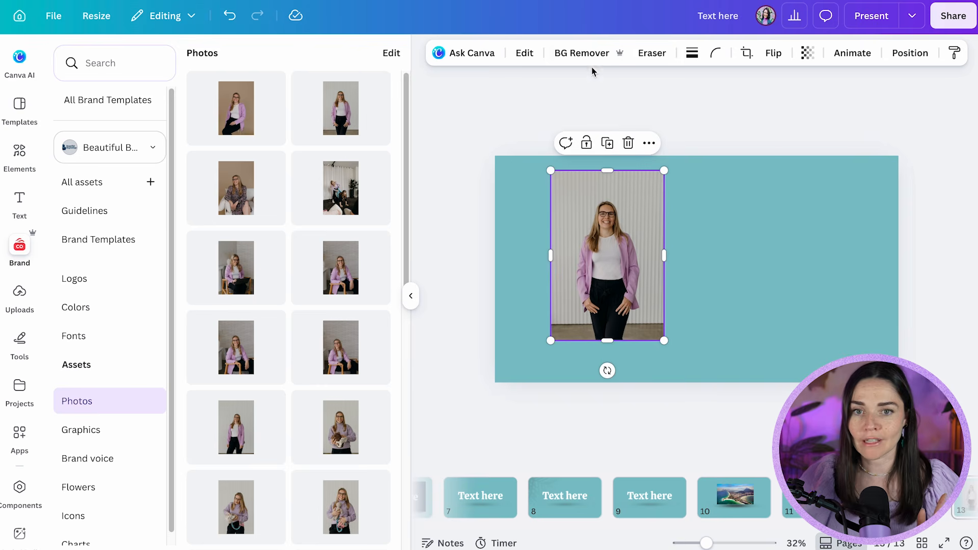
Remove the photo's background and crop the cut-out closely around the woman to about 383 by 702 px
scroll(540, 163, "up", 3)
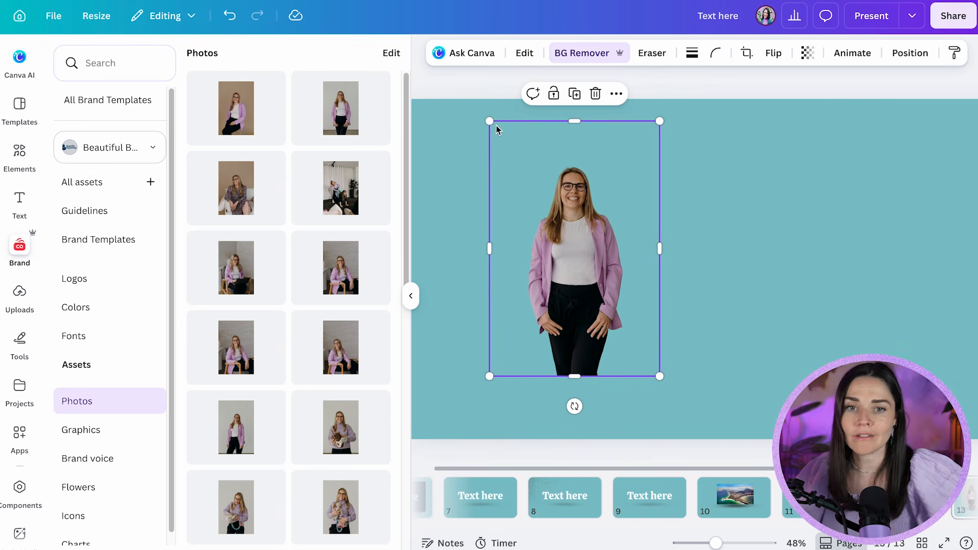
left_click_drag(489, 122, 515, 154)
left_click_drag(658, 265, 636, 266)
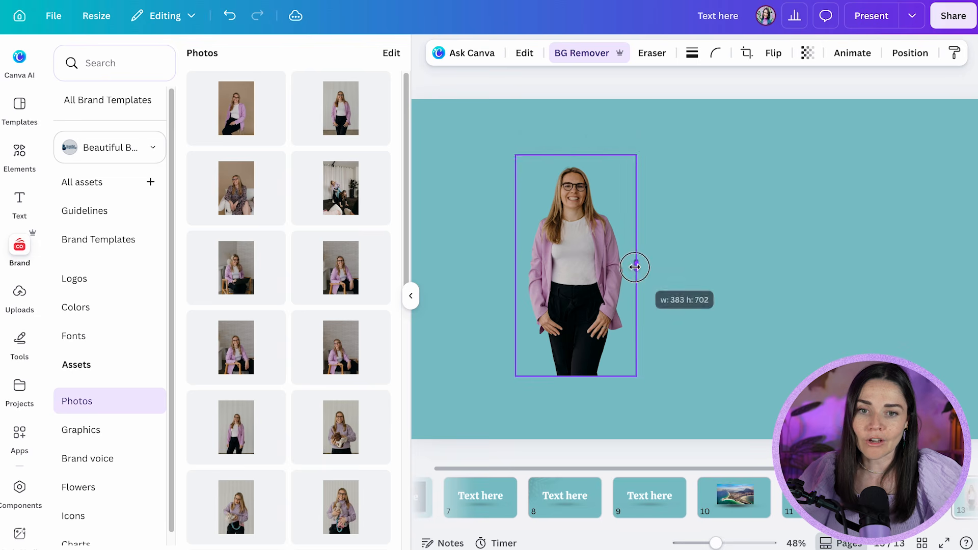
Enlarge the cut-out woman to nearly the page's height and position her near the page centre, cut off by its lower edge
left_click_drag(637, 155, 845, 79)
left_click_drag(620, 157, 668, 225)
scroll(571, 100, "down", 3)
left_click_drag(595, 128, 608, 154)
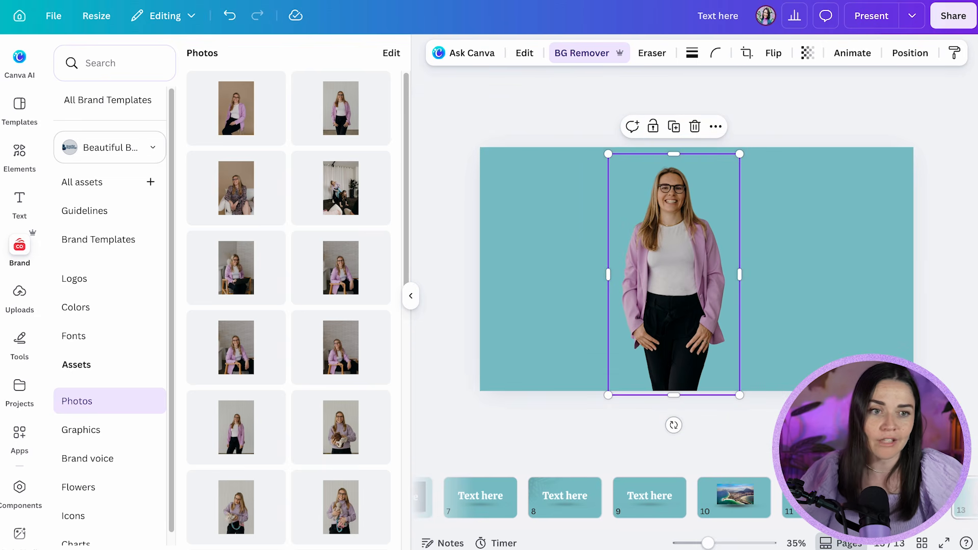
Search the graphics for "shadow" and look through the results for a slanted, curved shape
left_click(20, 153)
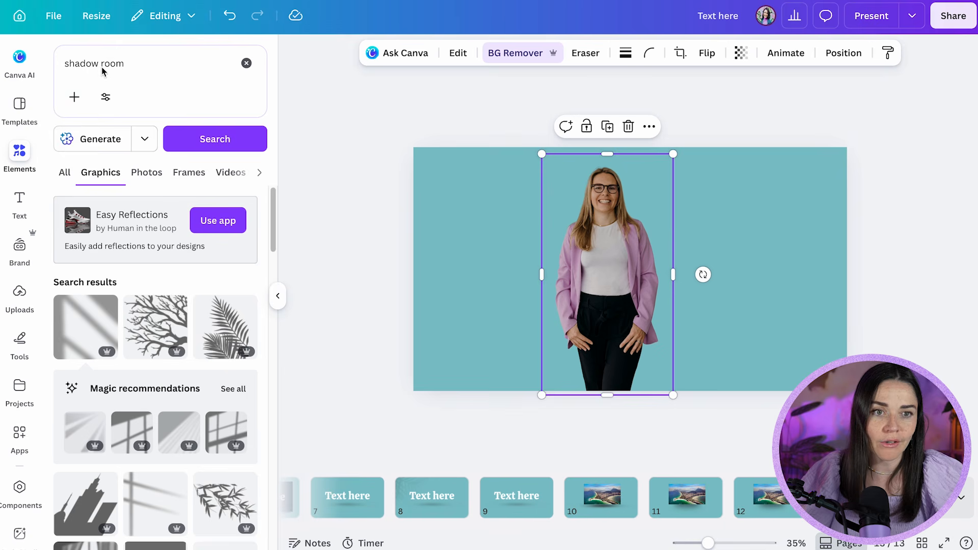
left_click_drag(101, 71, 151, 72)
key("BackSpace")
key("Return")
scroll(171, 298, "down", 1)
scroll(171, 298, "down", 5)
scroll(185, 313, "up", 2)
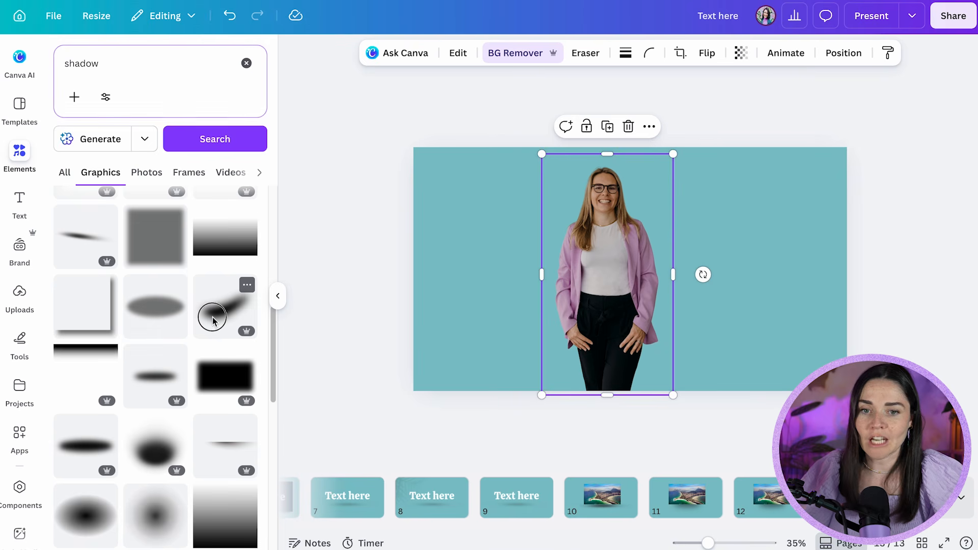
Insert the slanted, curved shadow graphic, rotate it to follow the woman's side, and enlarge it to about her full height
left_click(212, 317)
mouse_move(629, 345)
left_mouse_down()
mouse_move(701, 288)
mouse_move(691, 299)
left_mouse_up()
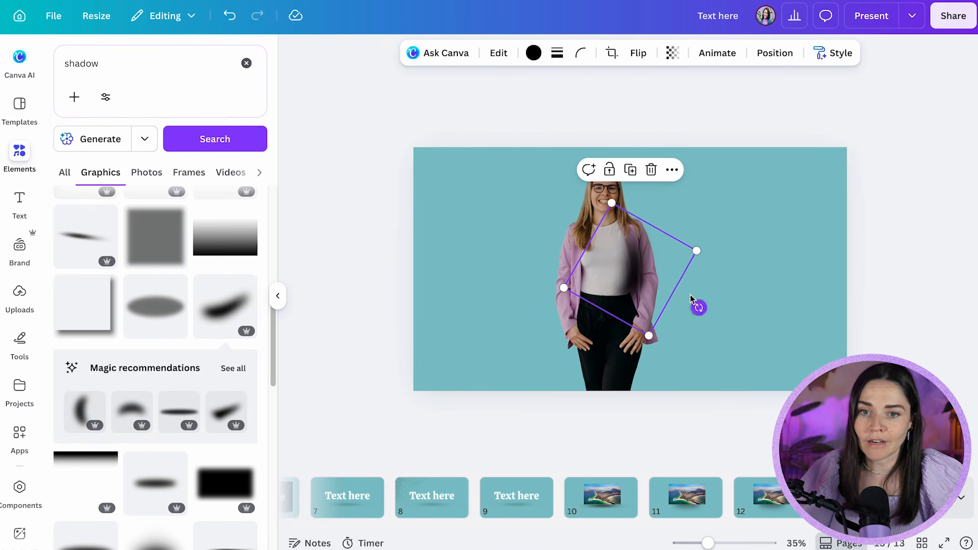
left_click_drag(696, 250, 812, 255)
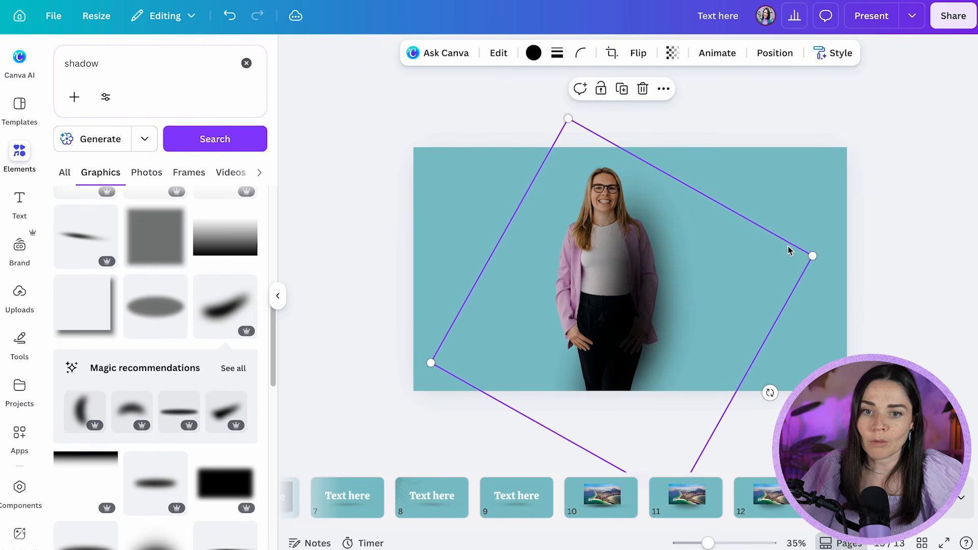
Soften the shadow graphic beside the woman by making it partly transparent
left_click(673, 52)
left_click_drag(703, 106, 657, 106)
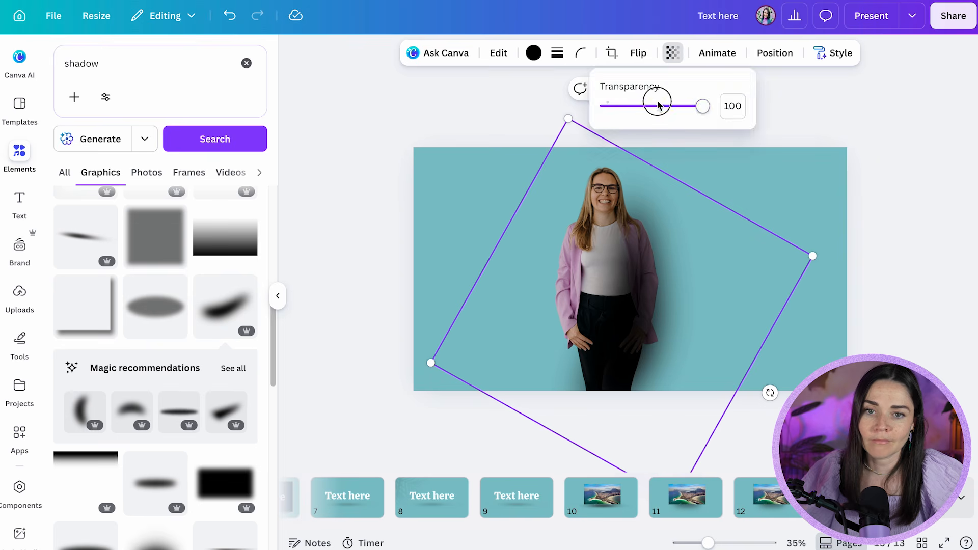
left_click(703, 257)
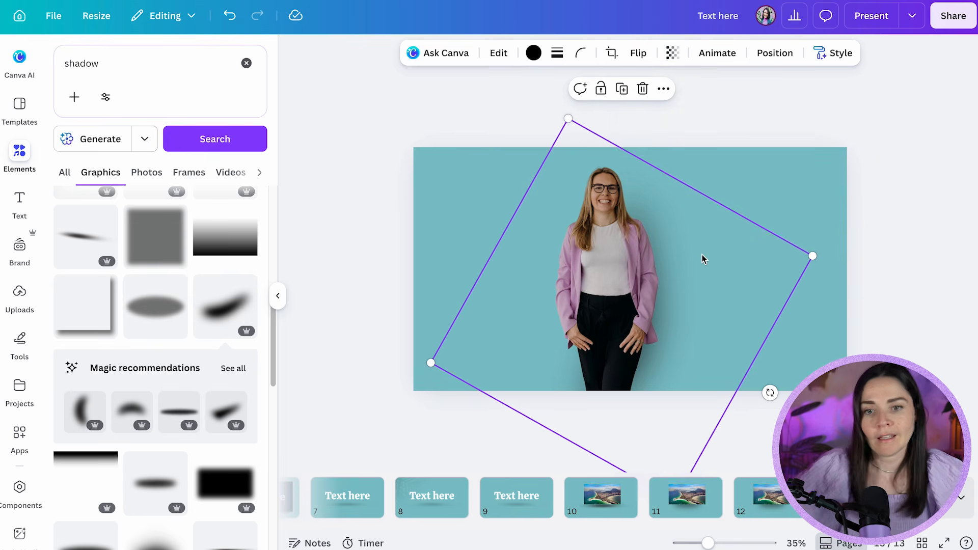
left_click(853, 156)
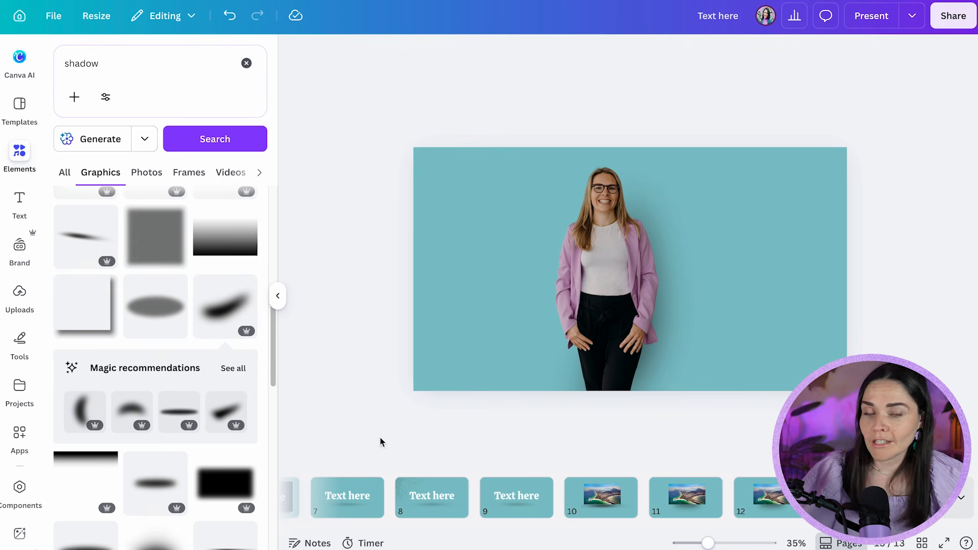
Duplicate the page with the cut-out woman and delete the shadow graphic from the copy
left_click(856, 498)
key("ctrl+d")
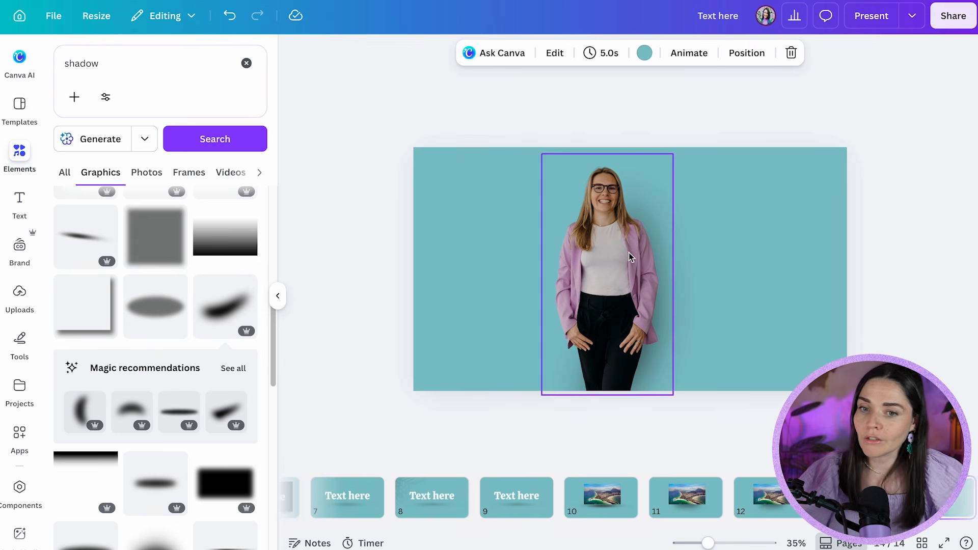
left_click(704, 275)
key("Delete")
Apply the Drop shadow effect to the cut-out woman on the duplicated page
left_click(645, 272)
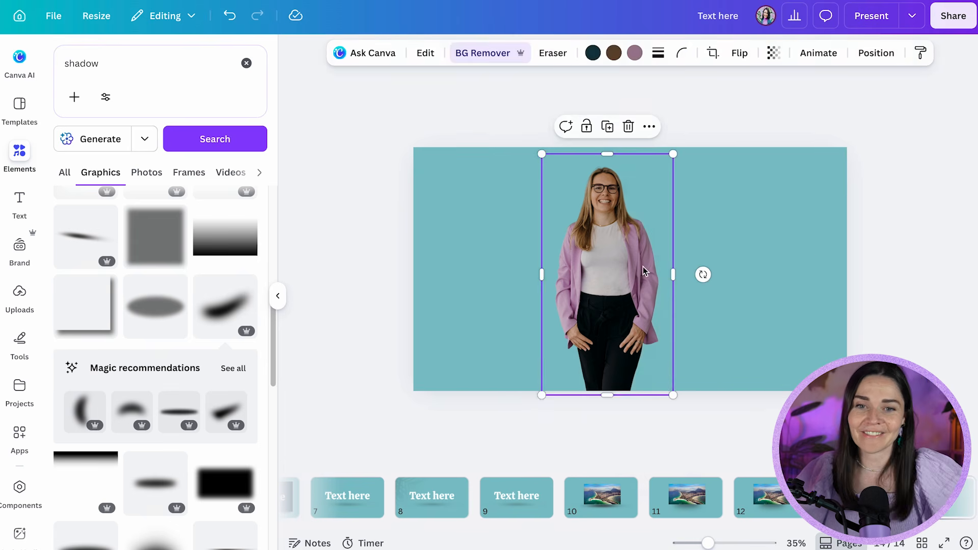
left_click(426, 53)
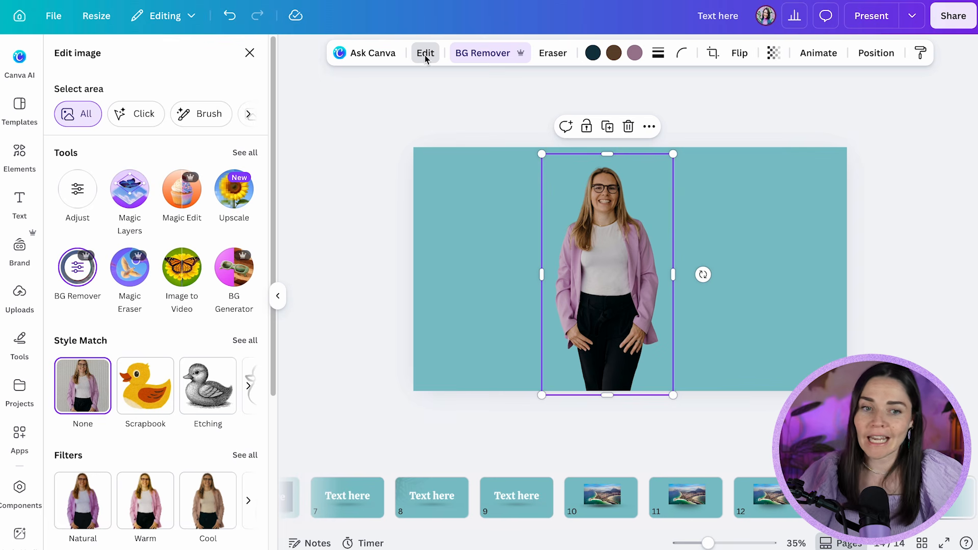
scroll(189, 327, "down", 5)
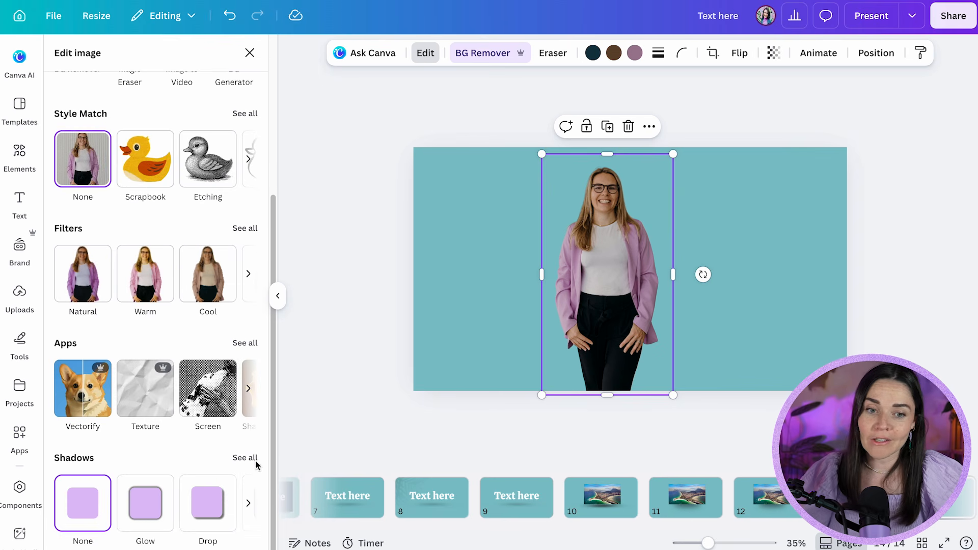
left_click(254, 460)
left_click(170, 223)
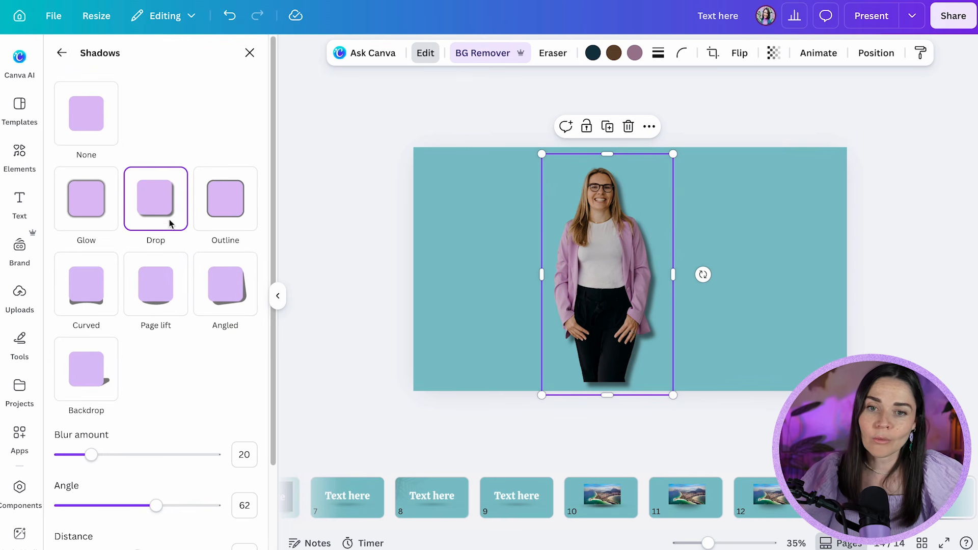
Fine-tune the woman's drop shadow to a blur amount of 18 and an intensity of 43
scroll(158, 416, "down", 3)
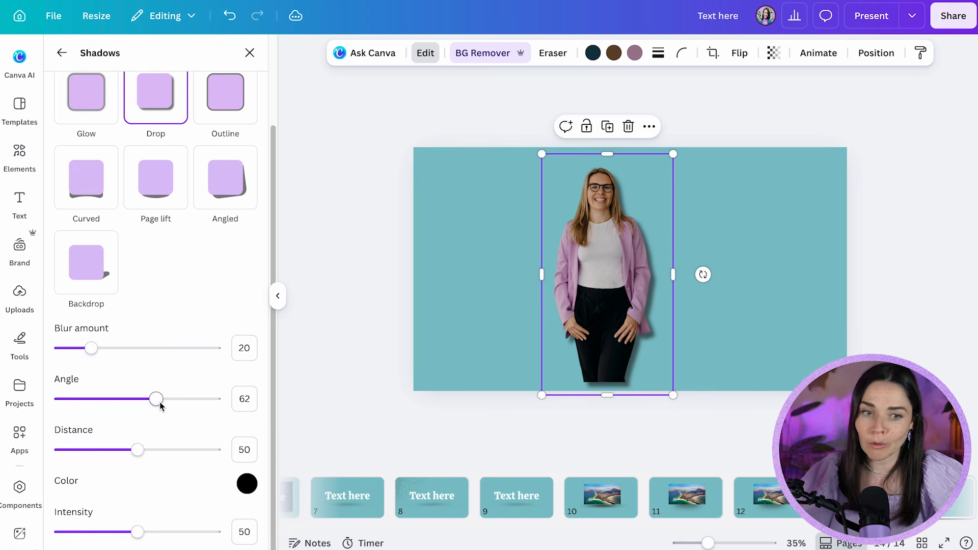
scroll(769, 377, "up", 3)
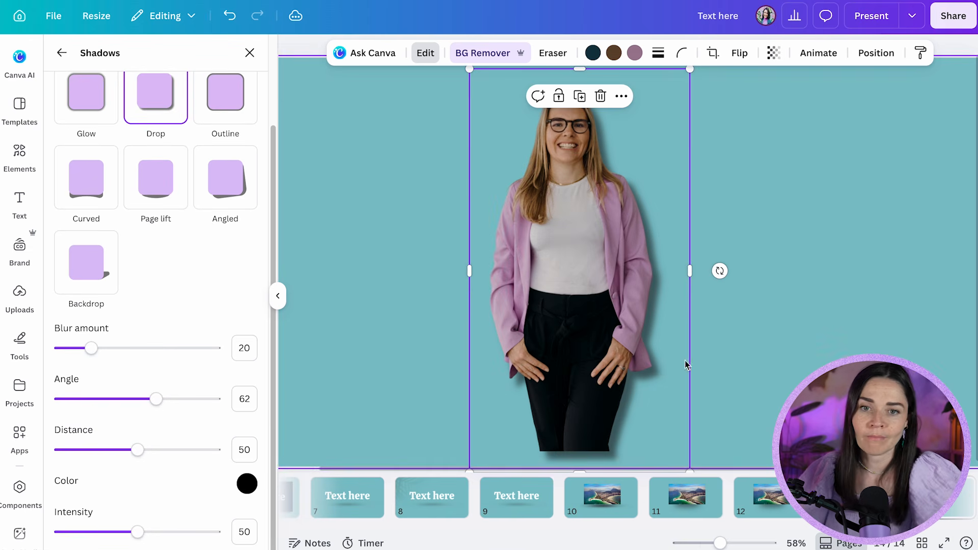
left_click_drag(93, 353, 117, 352)
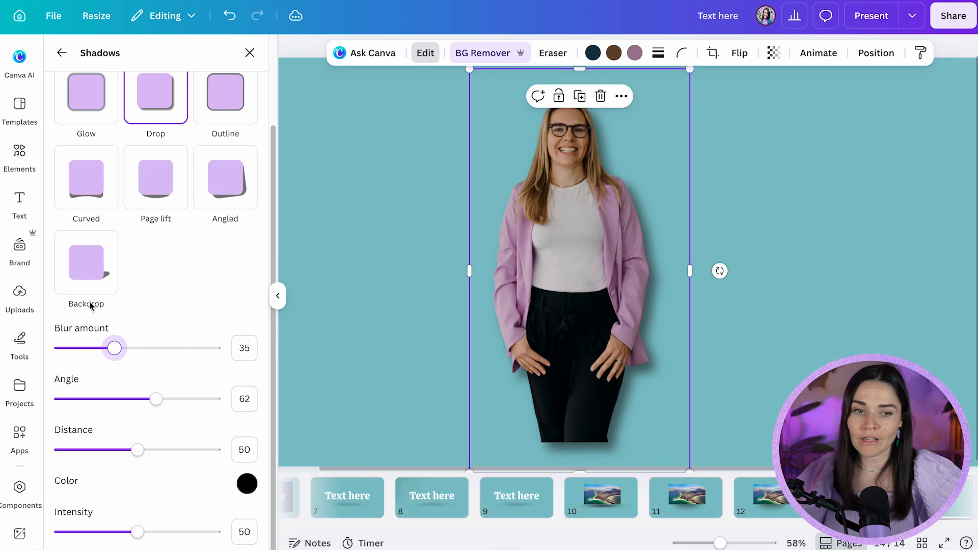
left_click_drag(112, 534, 91, 532)
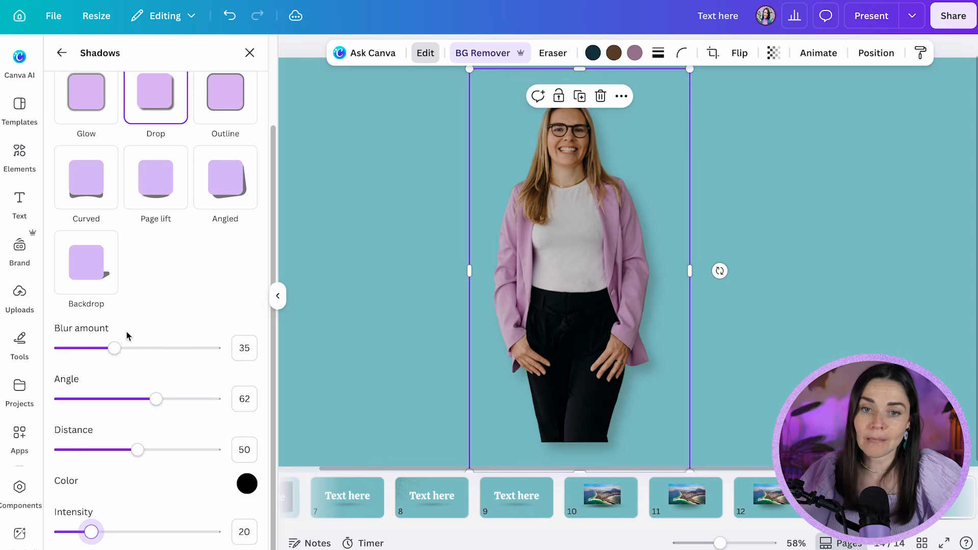
left_click_drag(113, 349, 88, 351)
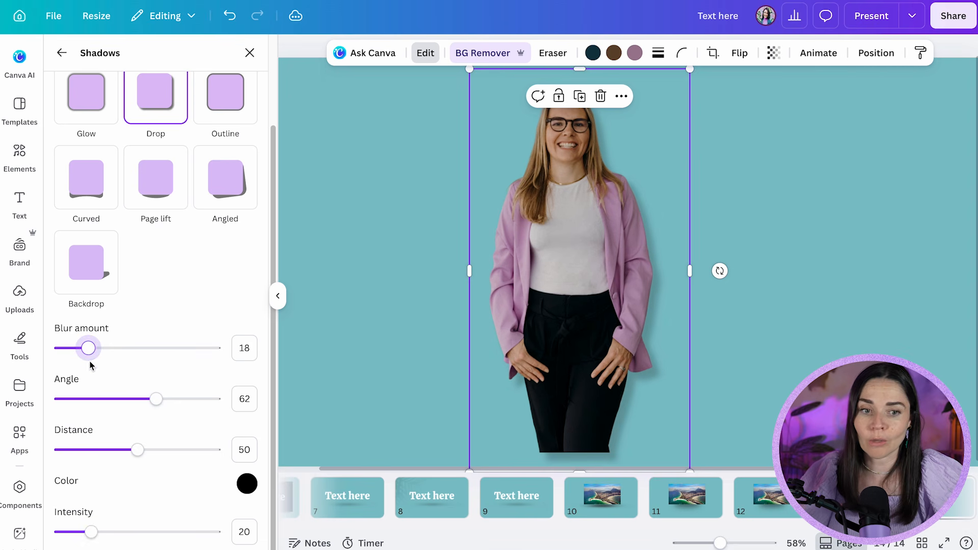
left_click_drag(86, 533, 128, 533)
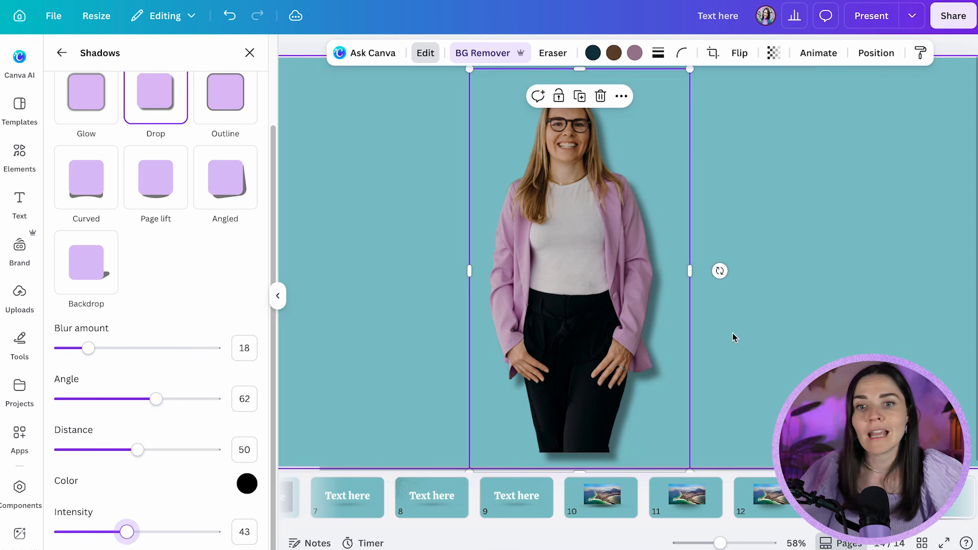
Enlarge the cut-out woman slightly and centre her horizontally so that she runs off the page's lower edge
left_click(844, 330)
scroll(711, 340, "down", 3)
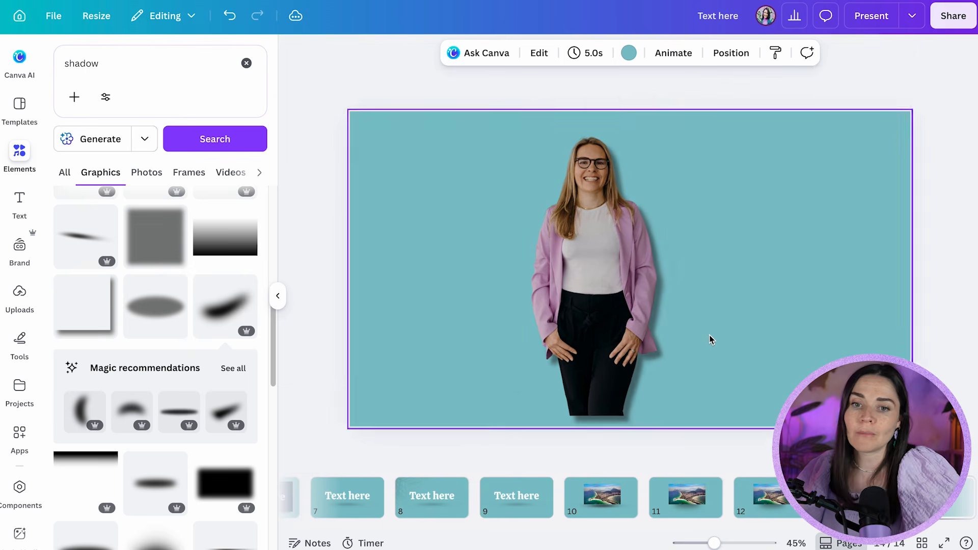
left_click(678, 405)
left_click_drag(680, 416, 713, 448)
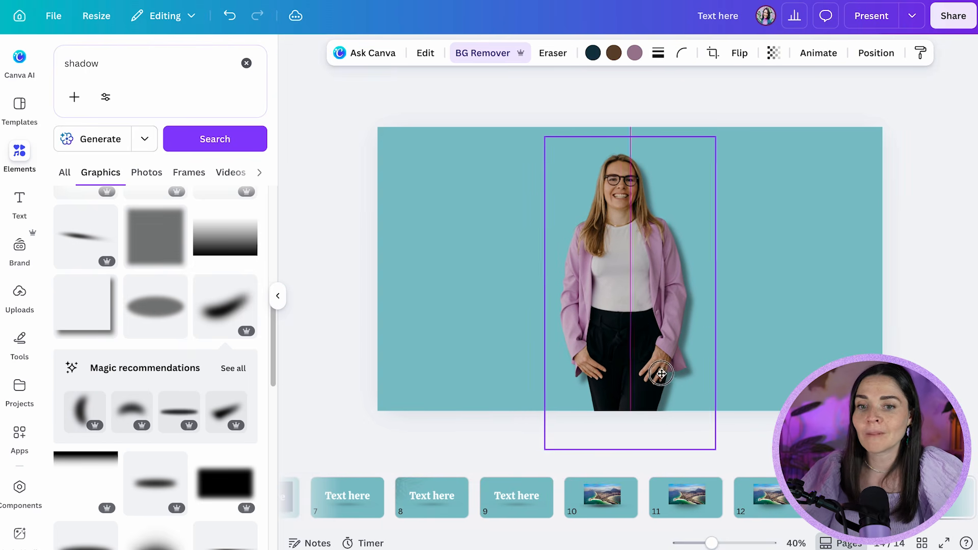
left_click(823, 350)
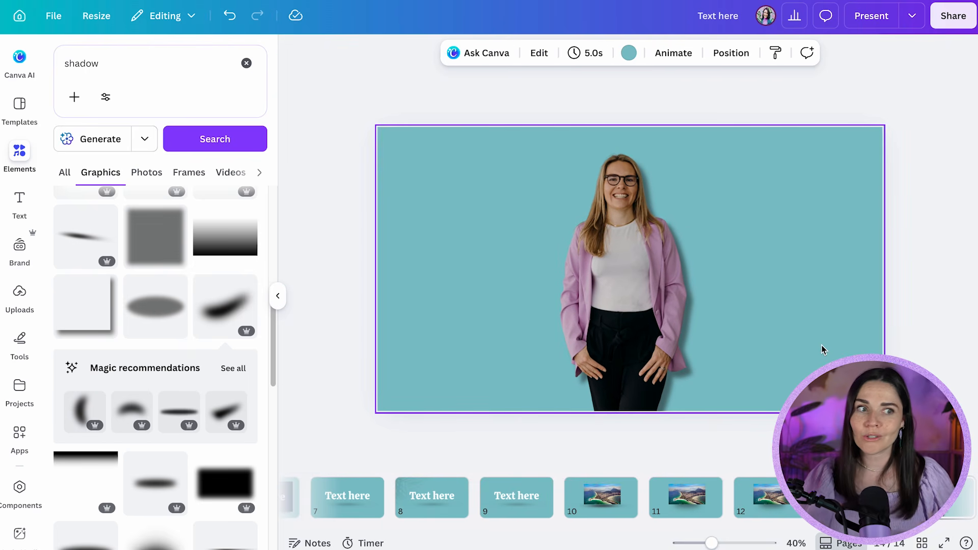